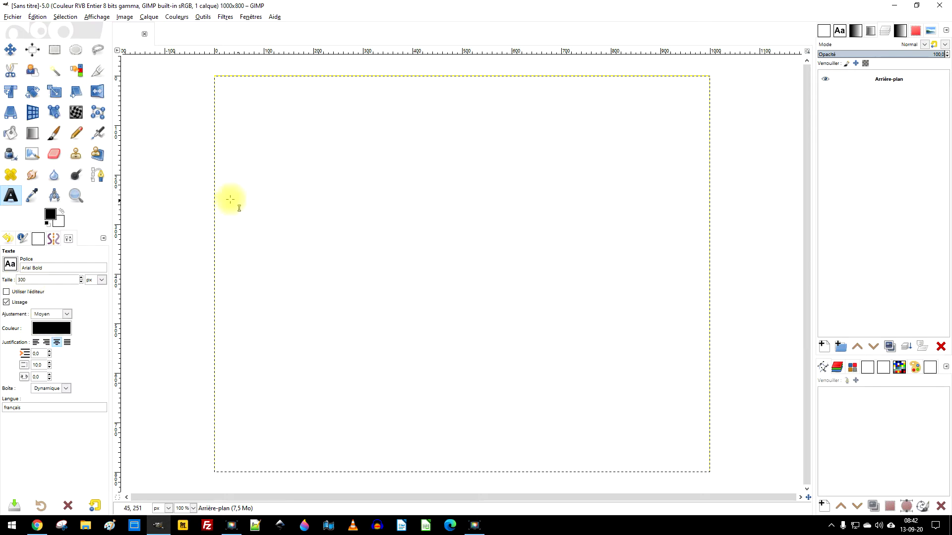
Add the text "GIMP" in Arial Bold to the canvas and set the size of all its letters to 325 px
left_click(237, 188)
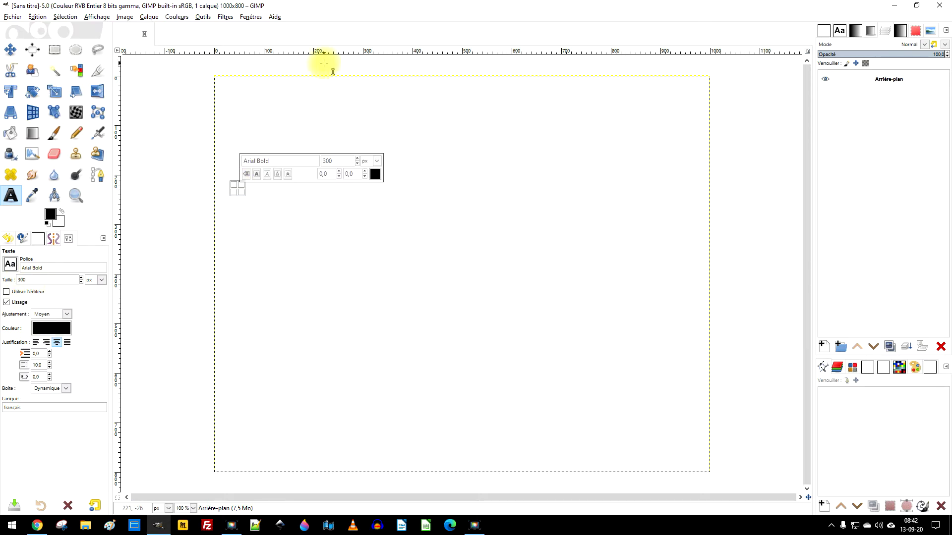
key("Caps_Lock")
type("GIMP")
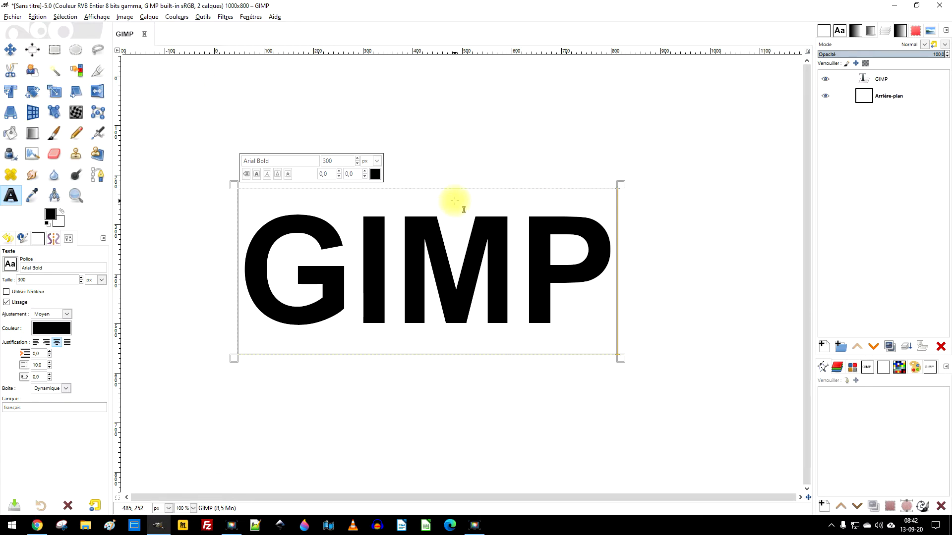
left_click(407, 242)
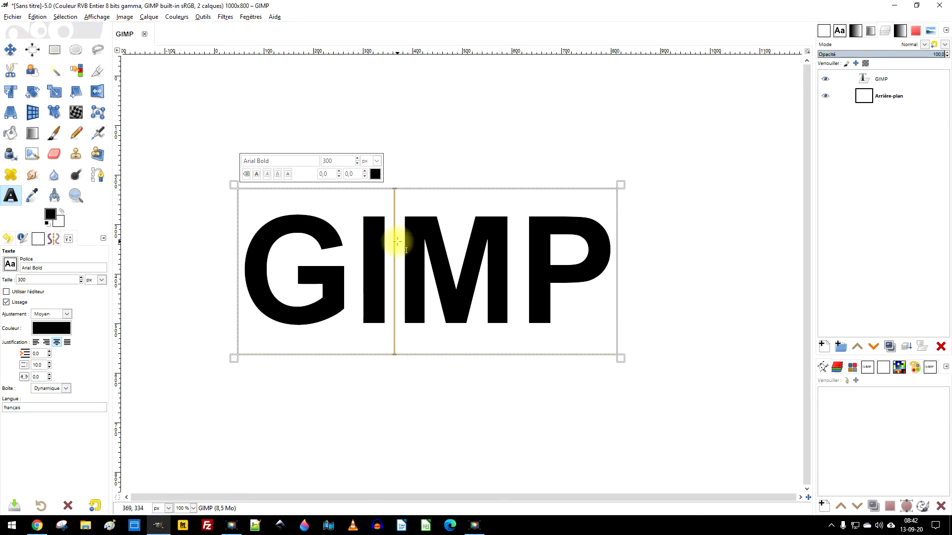
key("ctrl+a")
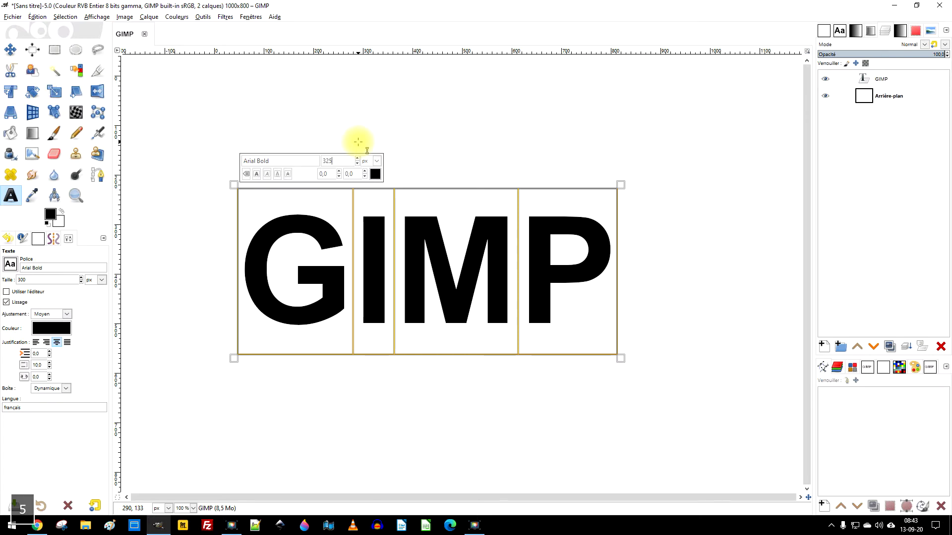
key("Return")
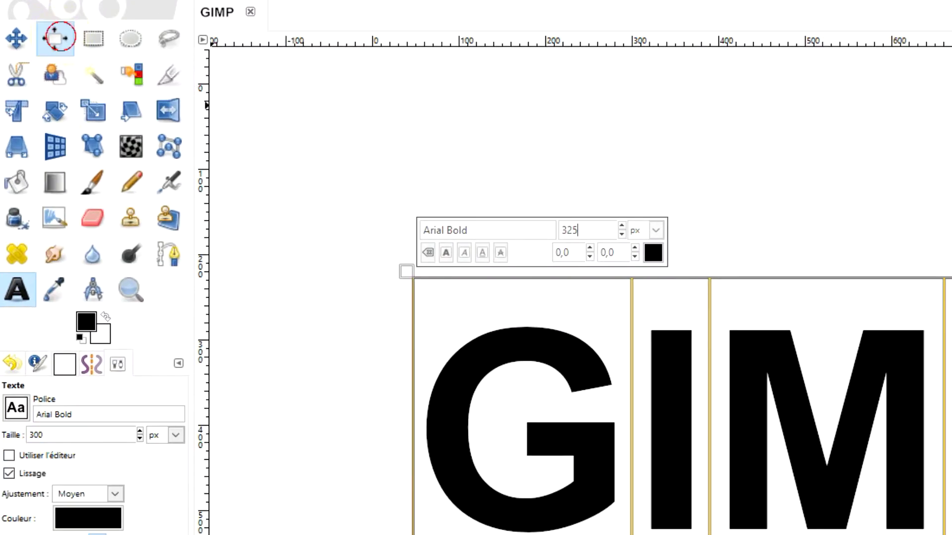
Activate the Align tool with the GIMP text layer as its target
left_click(56, 37)
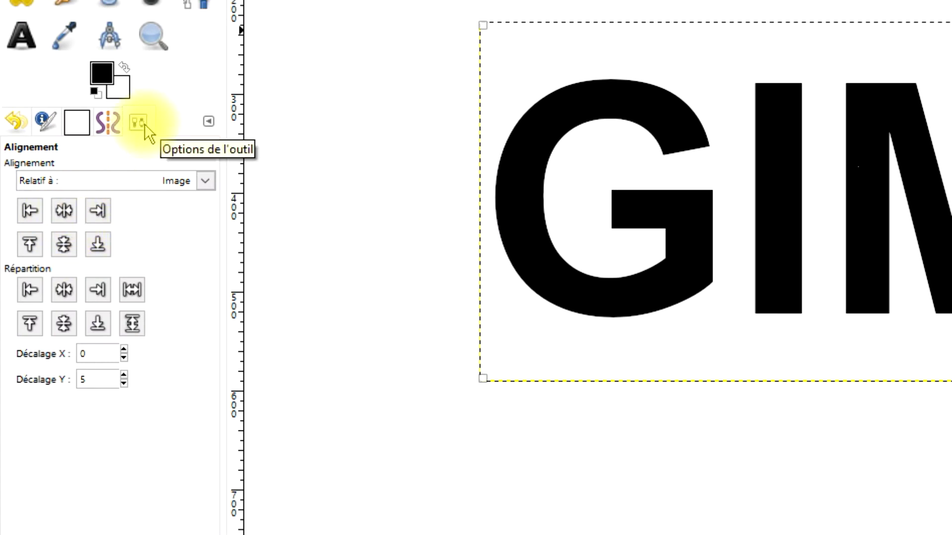
left_click(208, 121)
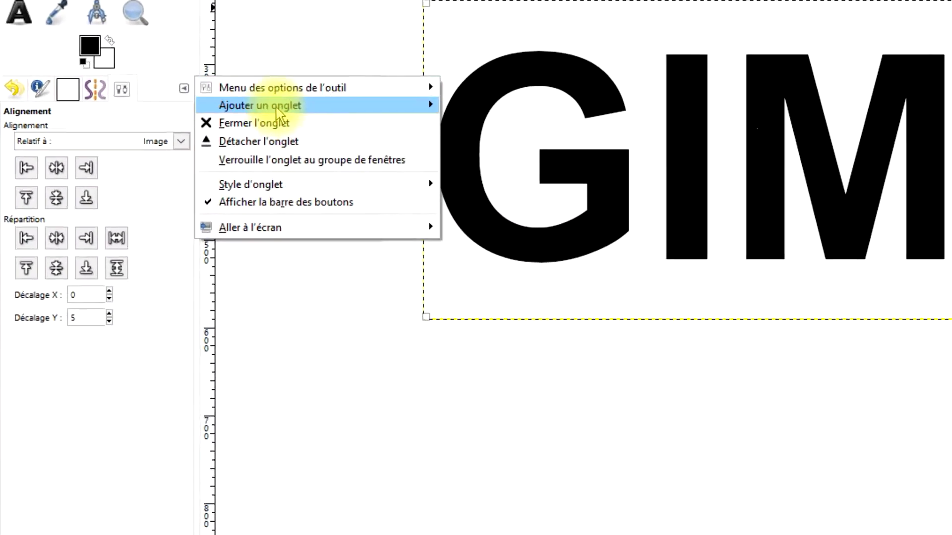
mouse_move(281, 106)
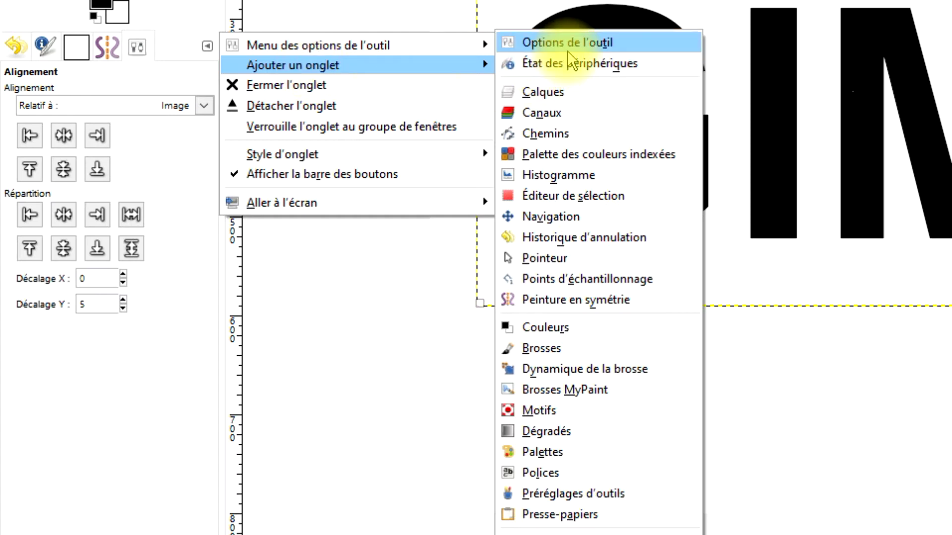
left_click(166, 421)
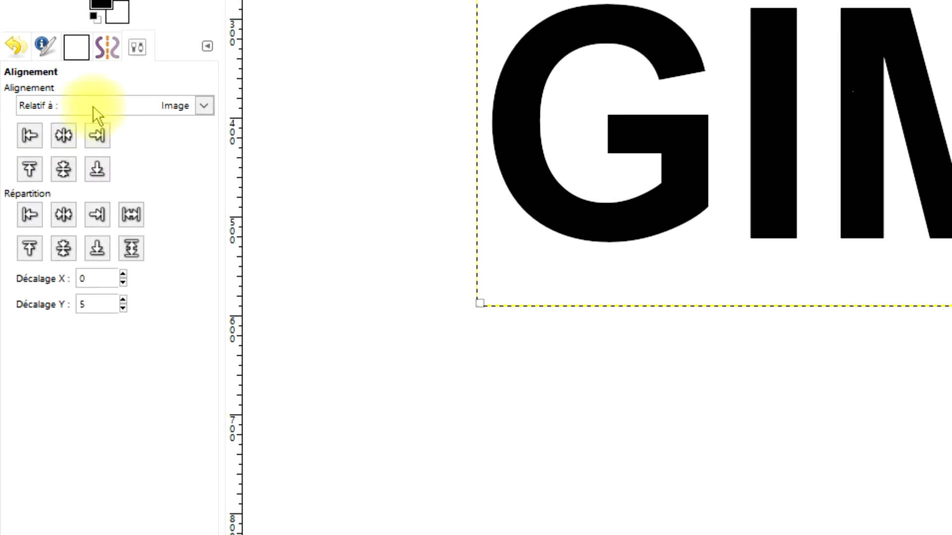
Center the GIMP text horizontally and vertically relative to the image, ending with the rectangle selection tool active
left_click(64, 136)
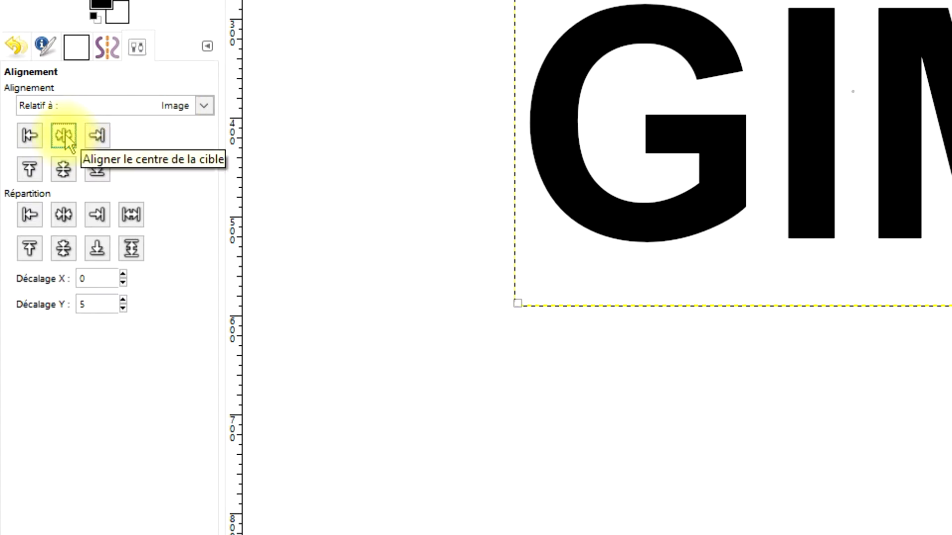
left_click(64, 169)
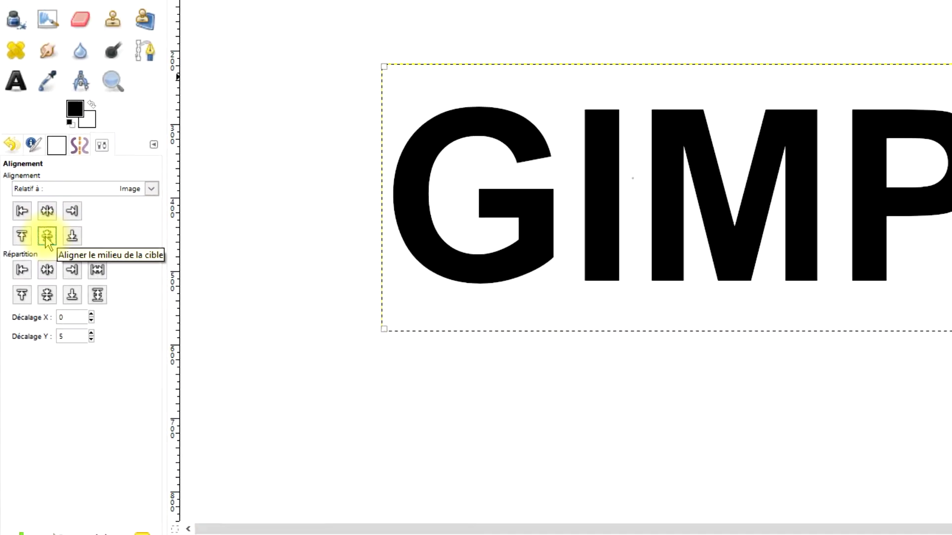
left_click(15, 46)
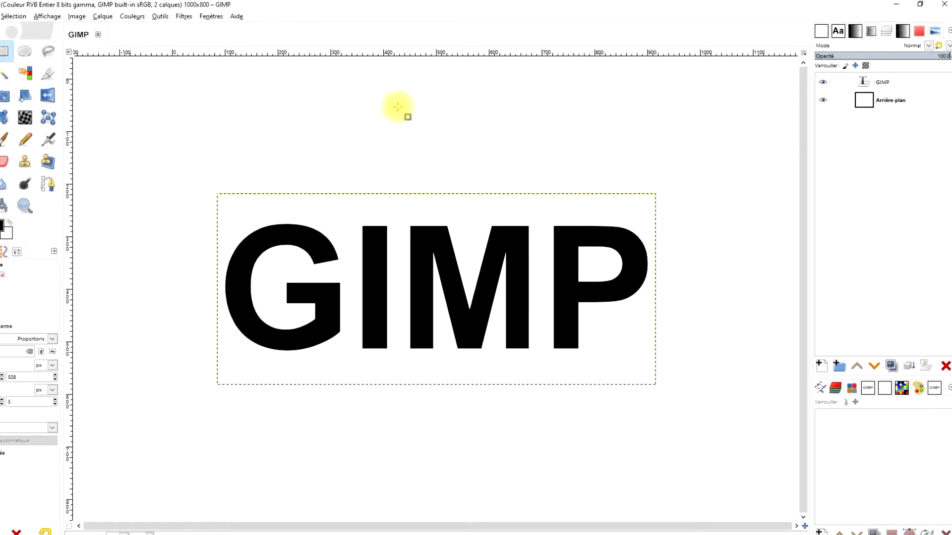
Make the Arrière-plan layer active and hide the GIMP text layer
left_click(887, 103)
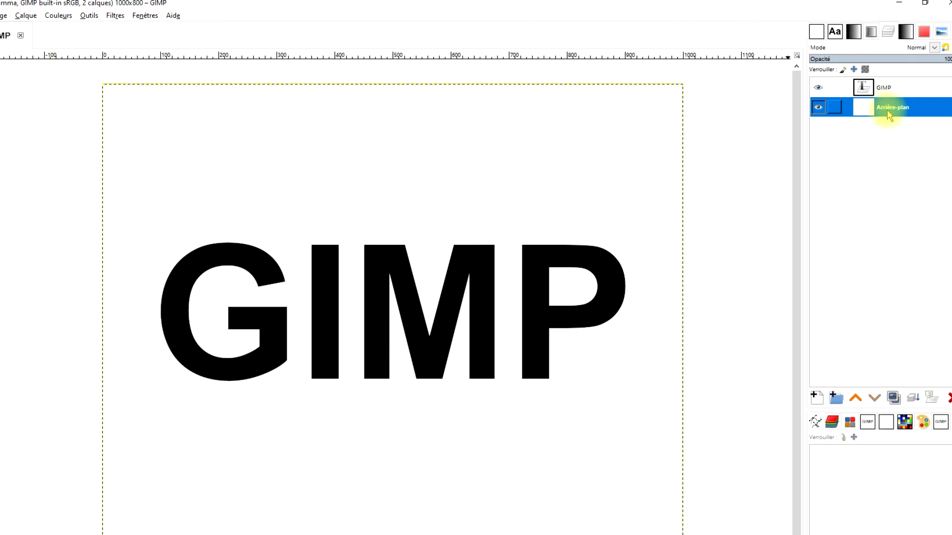
left_click(818, 88)
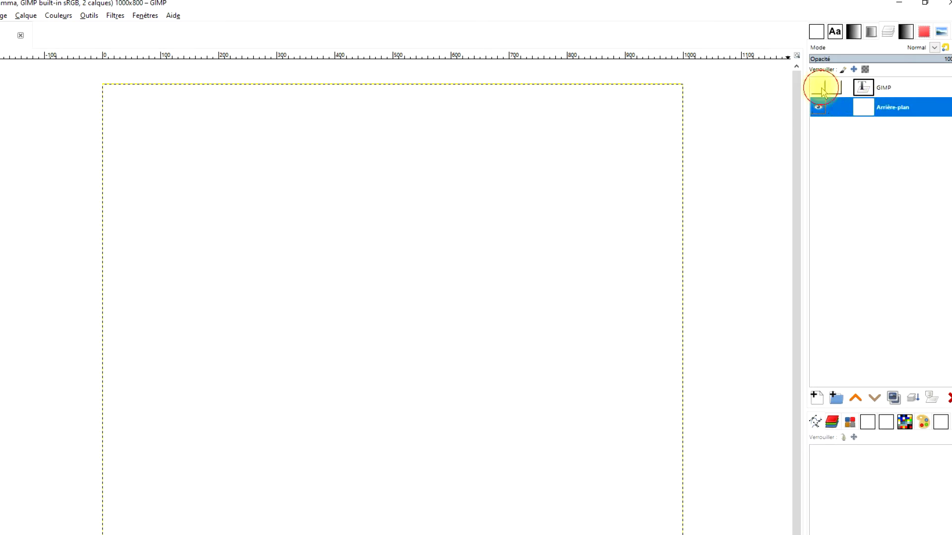
Launch the G'MIC-Qt filters on the background layer and choose the Maze pattern by searching for "MAZ"
left_click(114, 16)
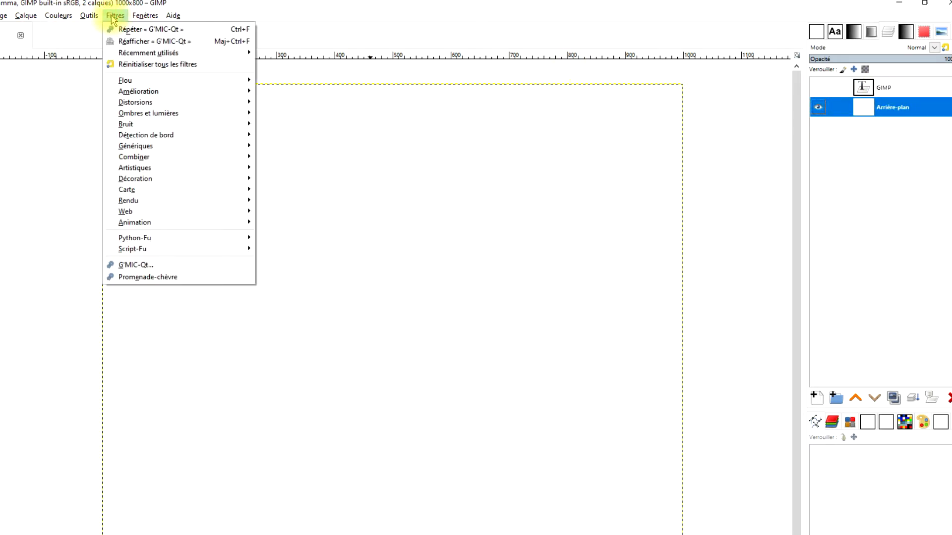
left_click(159, 265)
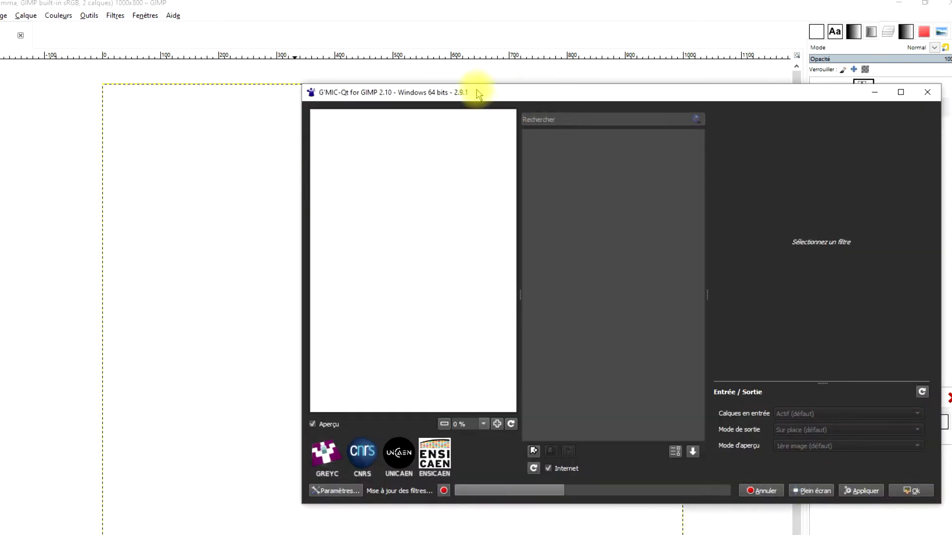
left_click(557, 120)
type("MAZ")
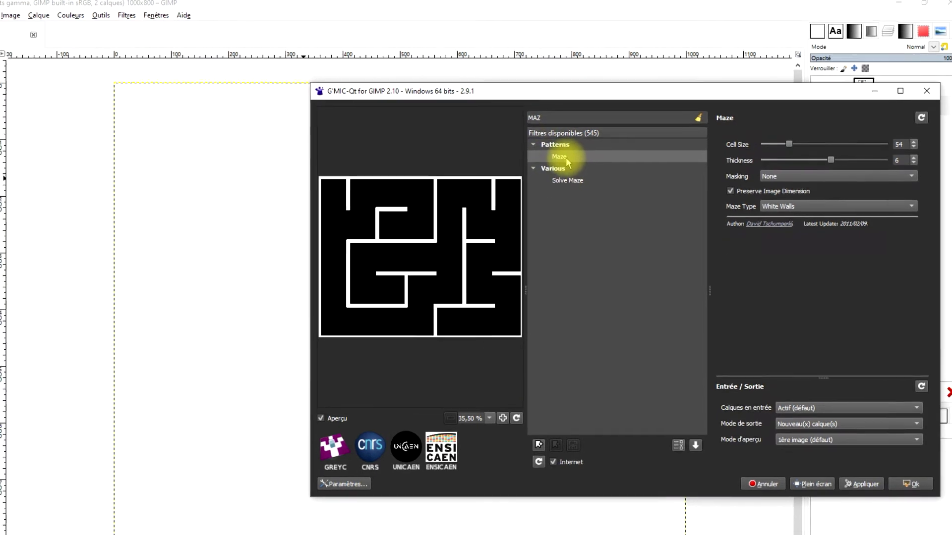
Generate a maze as a new layer with Dark Walls and a cell size of 16
left_click(785, 207)
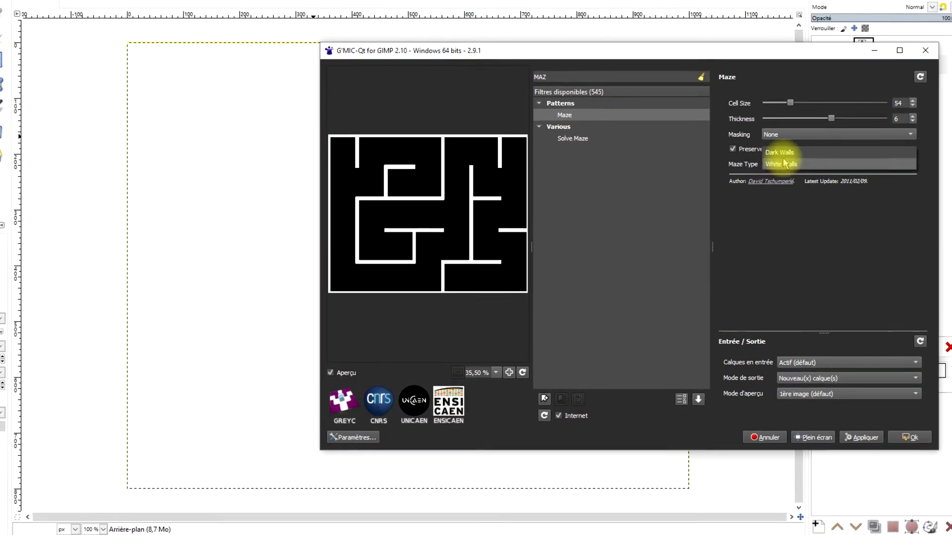
left_click(779, 152)
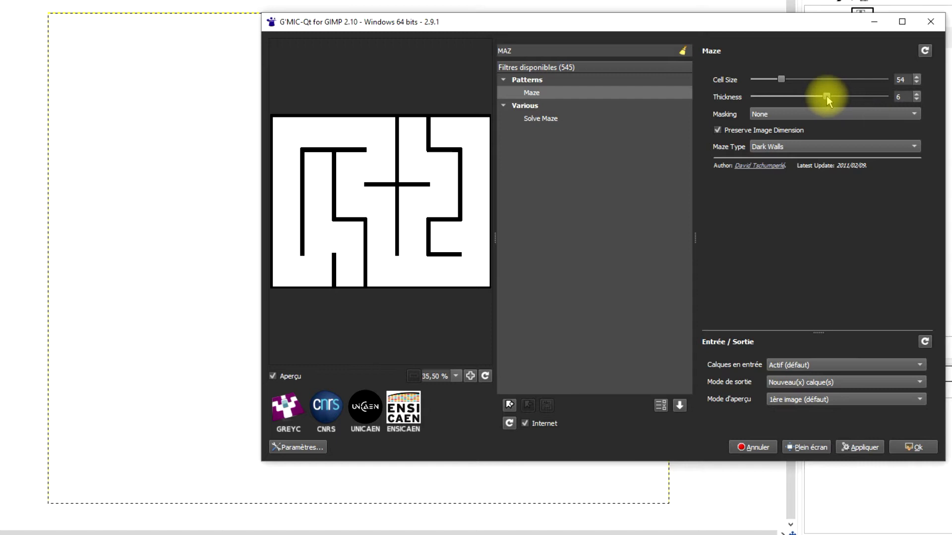
left_click_drag(780, 81, 762, 80)
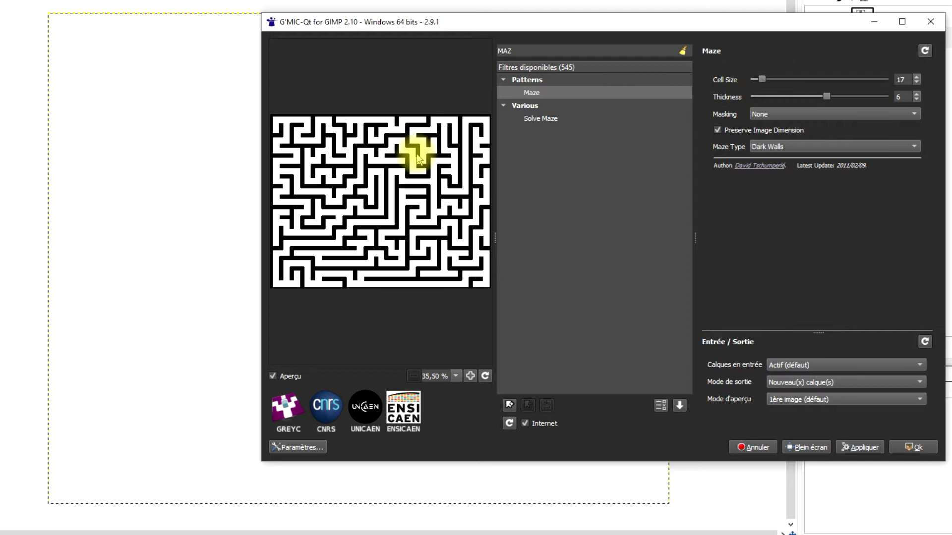
left_click_drag(761, 79, 760, 79)
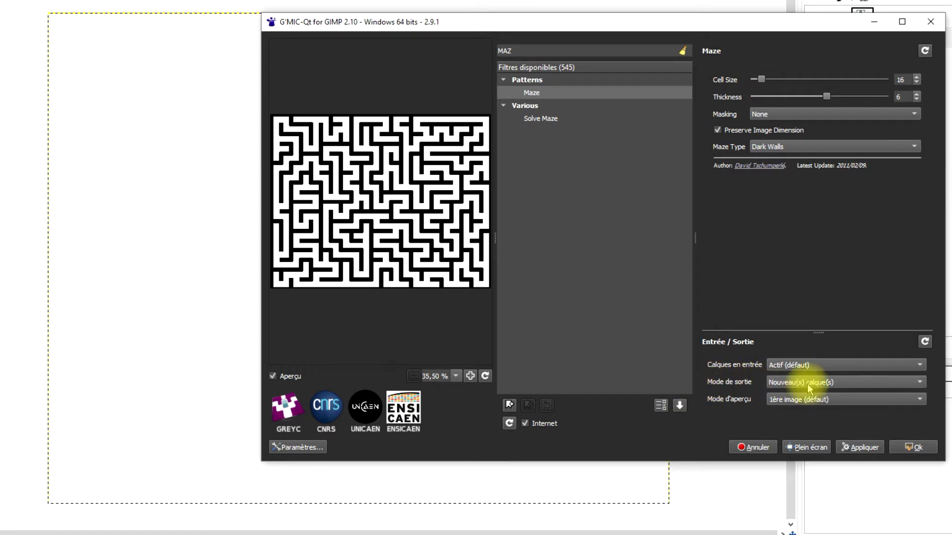
left_click(861, 448)
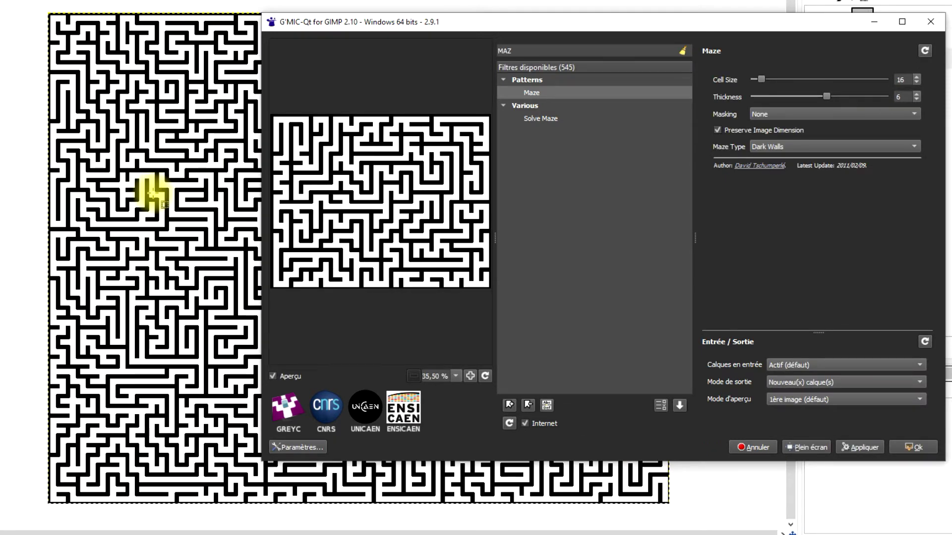
Apply two more mazes with thickness 7, one with cell size 16 and one with cell size 32
scroll(154, 193, "up", 2)
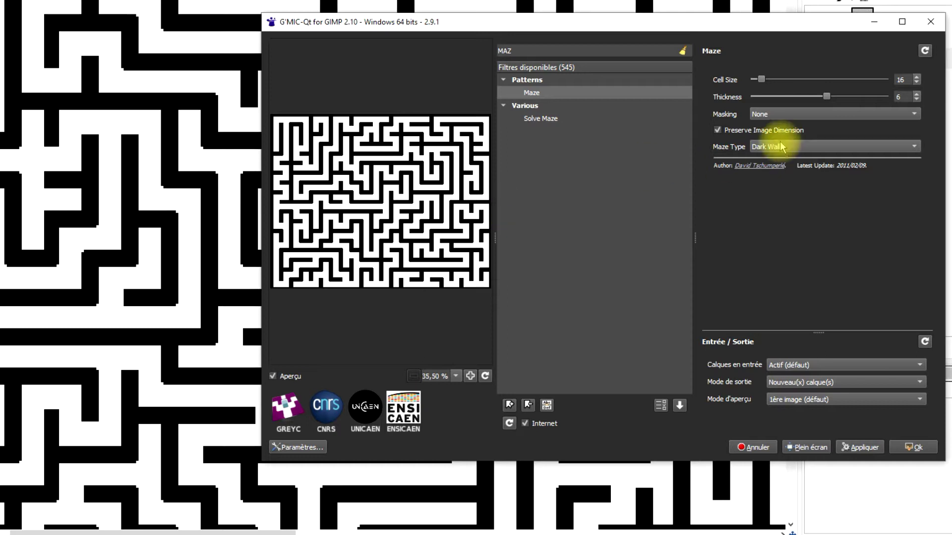
mouse_move(826, 96)
left_mouse_down()
mouse_move(867, 102)
mouse_move(842, 97)
left_mouse_up()
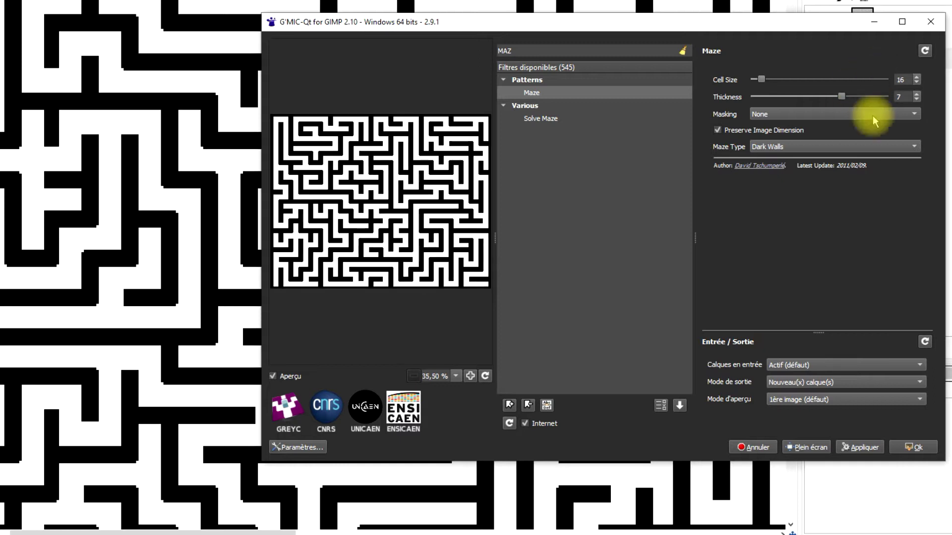
left_click(858, 443)
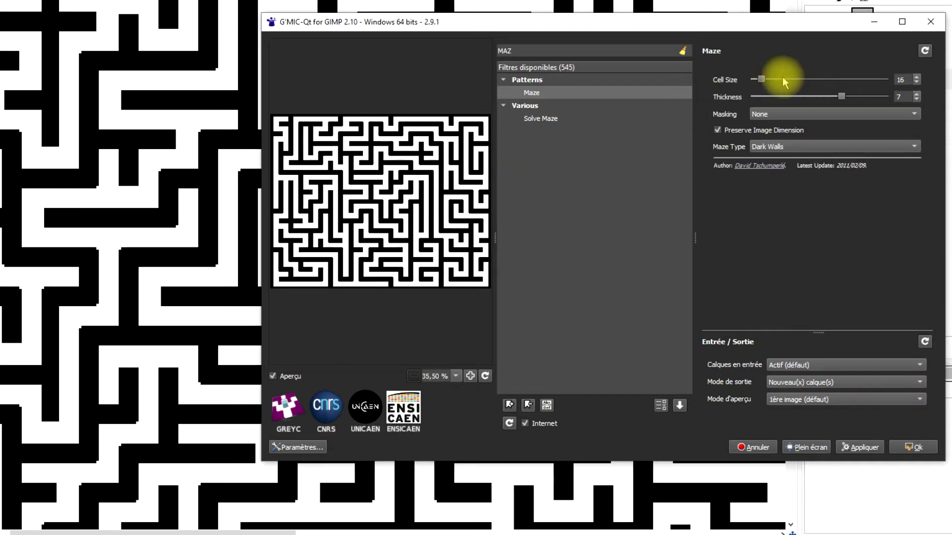
scroll(775, 80, "down", 2)
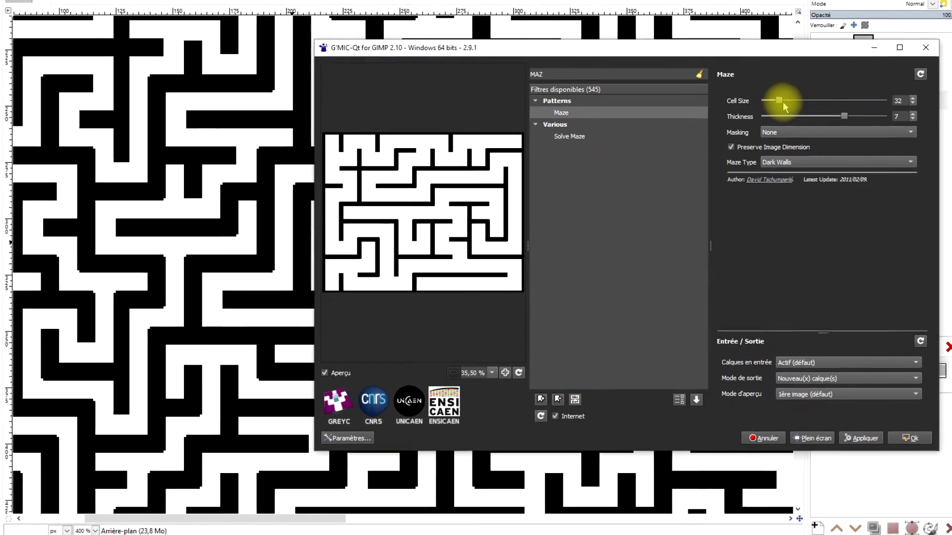
left_click(861, 439)
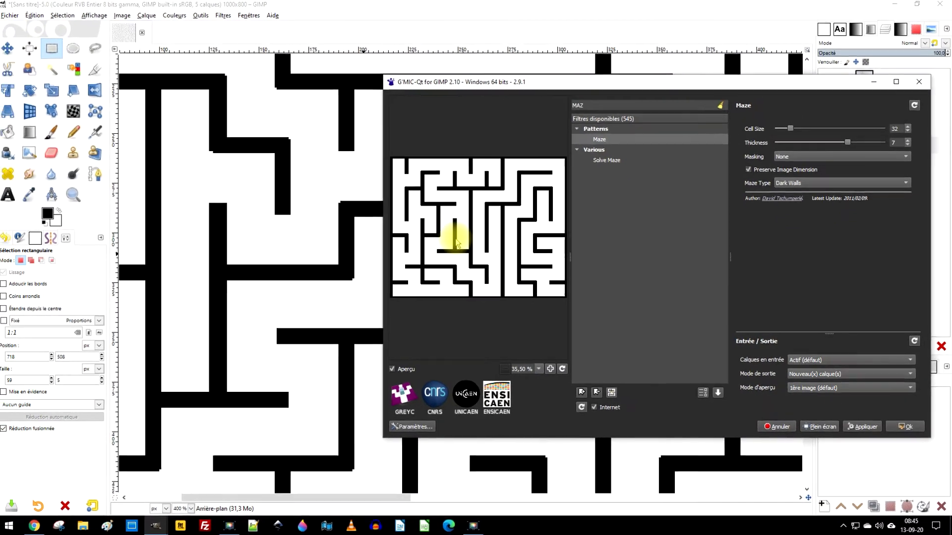
Apply two mazes with thickness 5, the first with cell size 20 and the second with cell size 9
left_click_drag(846, 142, 778, 113)
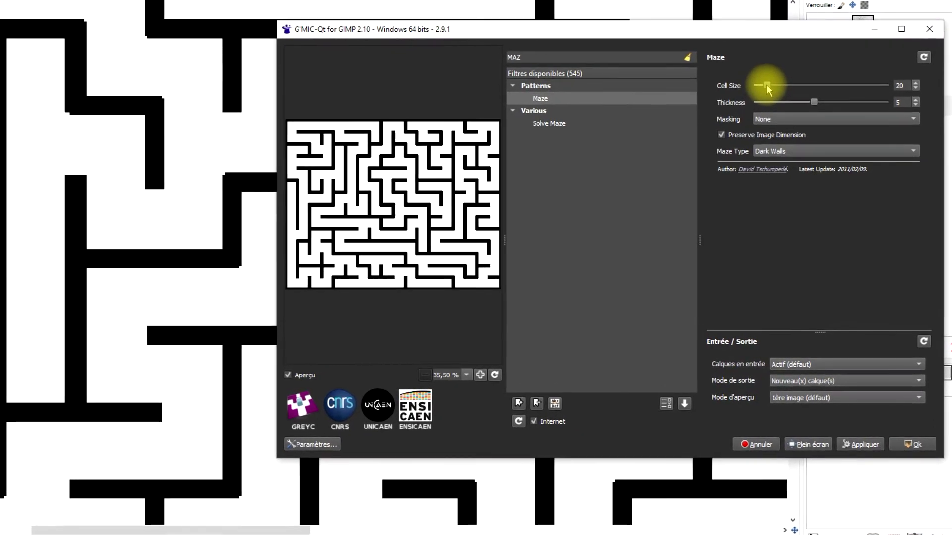
left_click(861, 445)
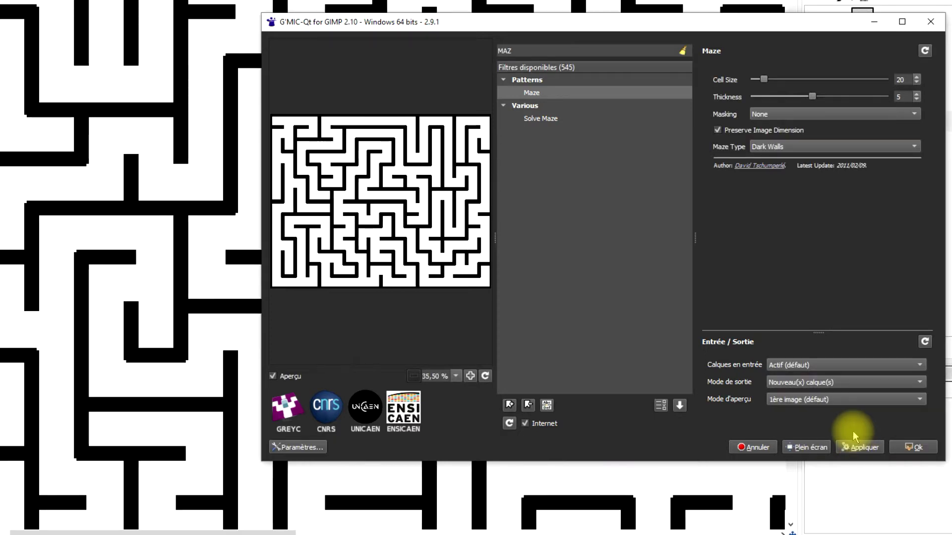
left_click_drag(764, 79, 758, 81)
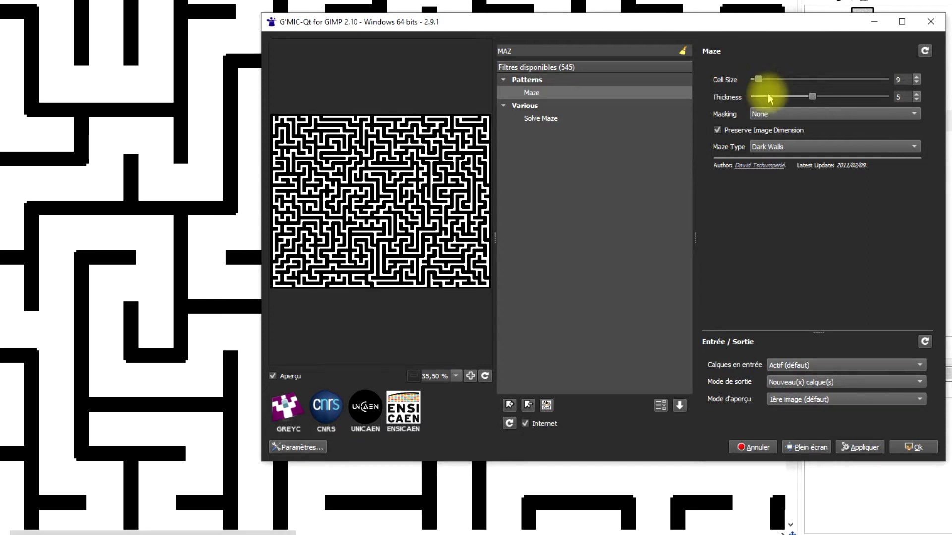
left_click(872, 449)
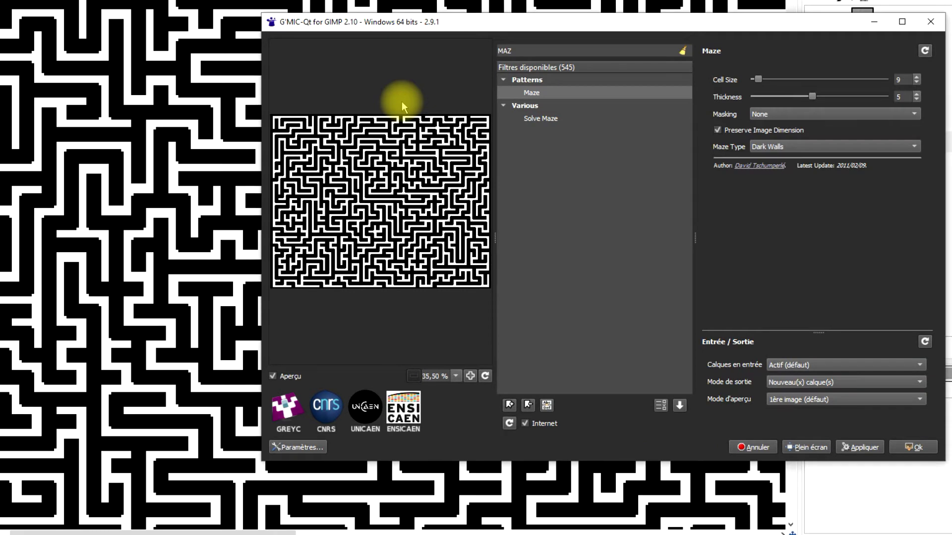
Apply two more mazes with cell size 9, the first with thickness 4 and the second with thickness 1
left_click_drag(811, 98, 792, 98)
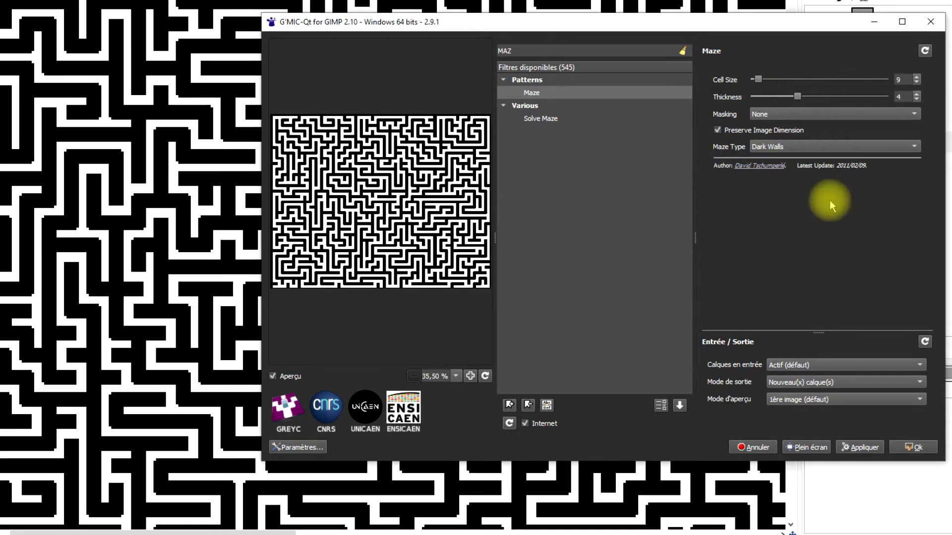
left_click(850, 449)
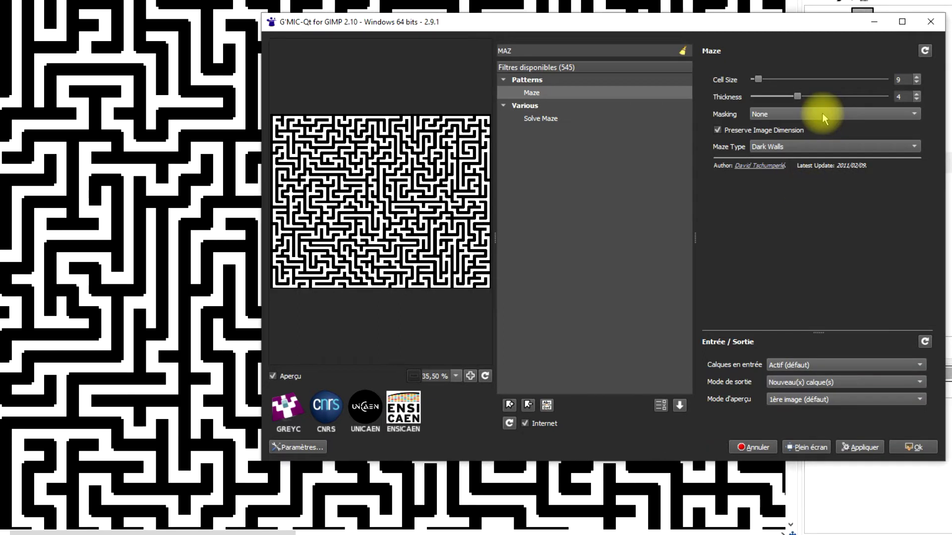
left_click_drag(796, 96, 754, 97)
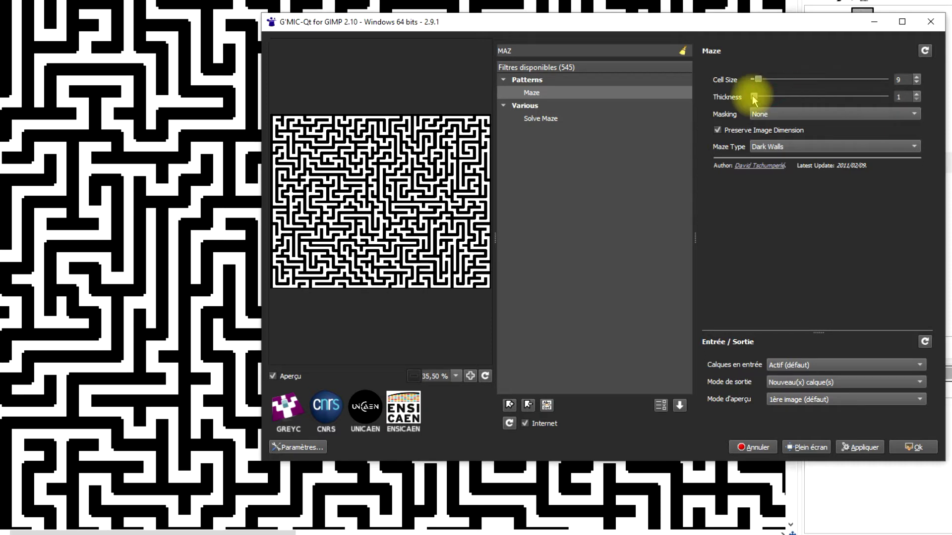
left_click(860, 448)
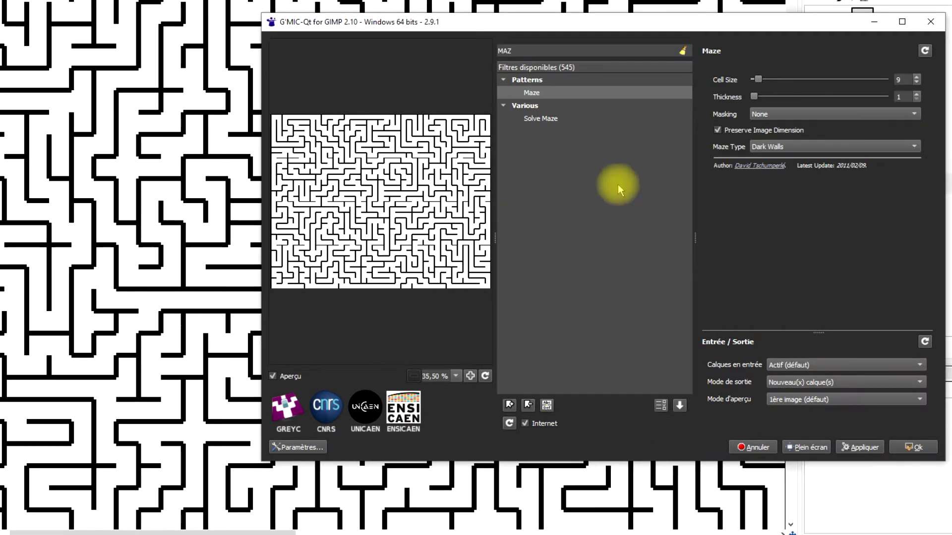
Apply a maze with cell size 9, thickness 1 and the masking set to Render on Dark Areas
left_click(770, 115)
left_click(773, 127)
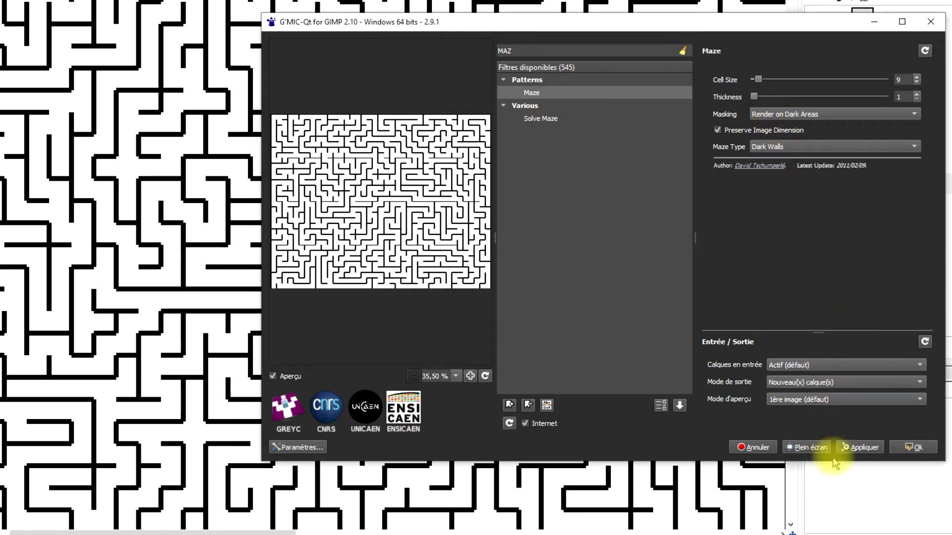
left_click(854, 448)
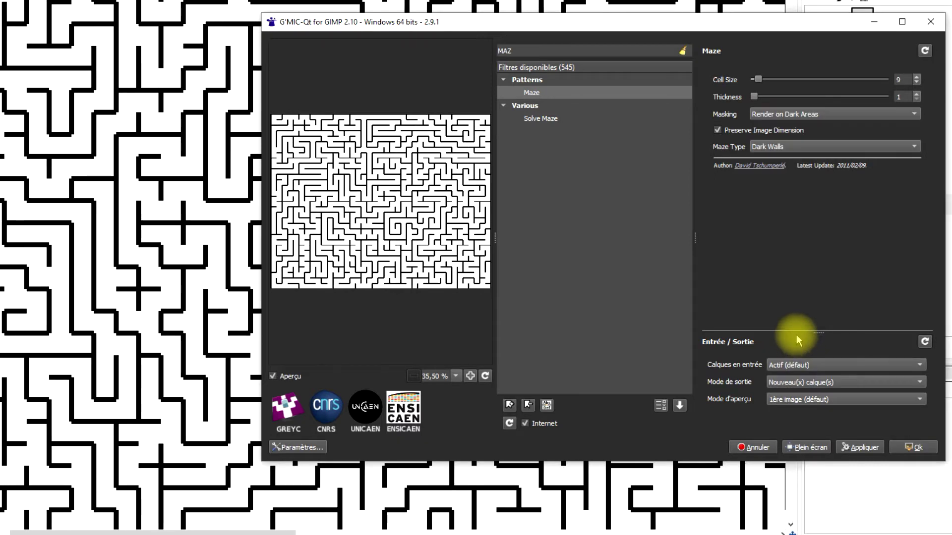
Reset the Maze filter to its default settings with no masking, apply one more maze and close the filter
left_click(806, 115)
left_click(803, 99)
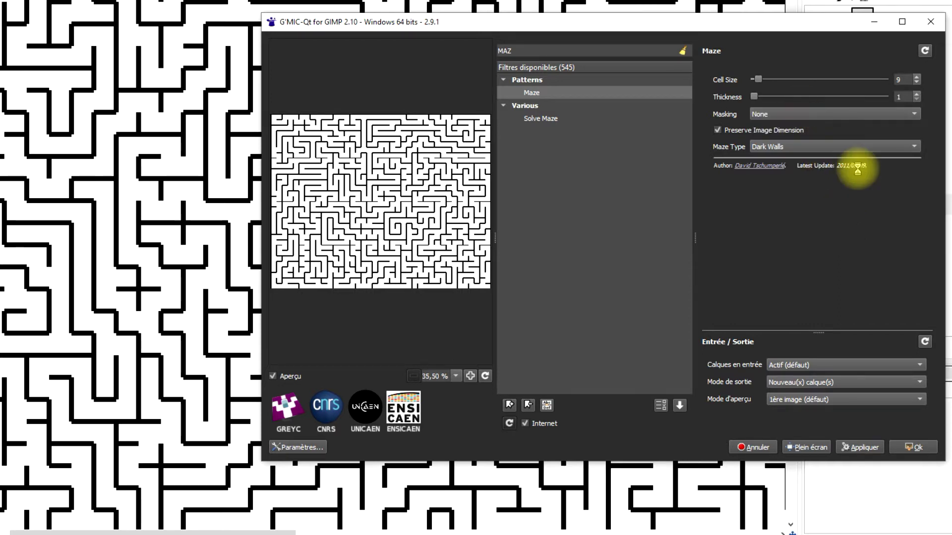
left_click(926, 49)
left_click(849, 447)
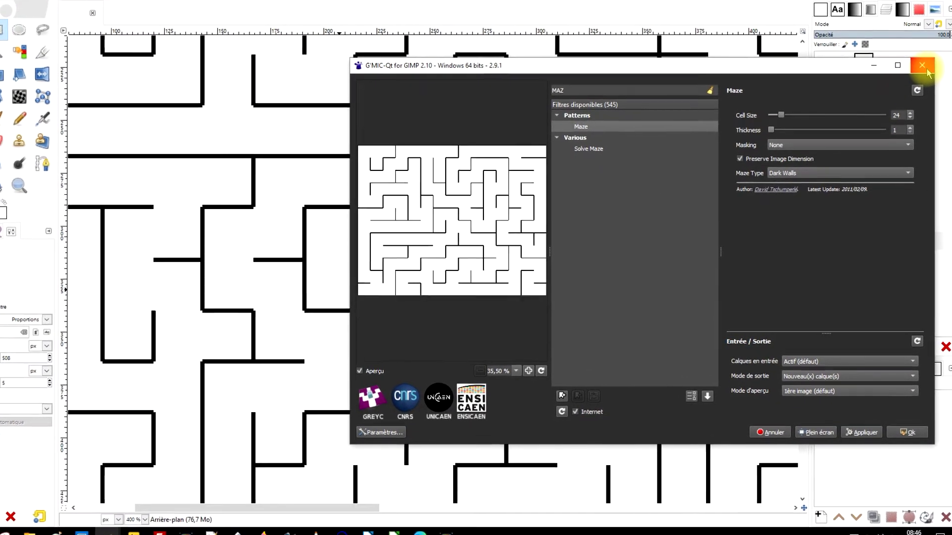
left_click(923, 68)
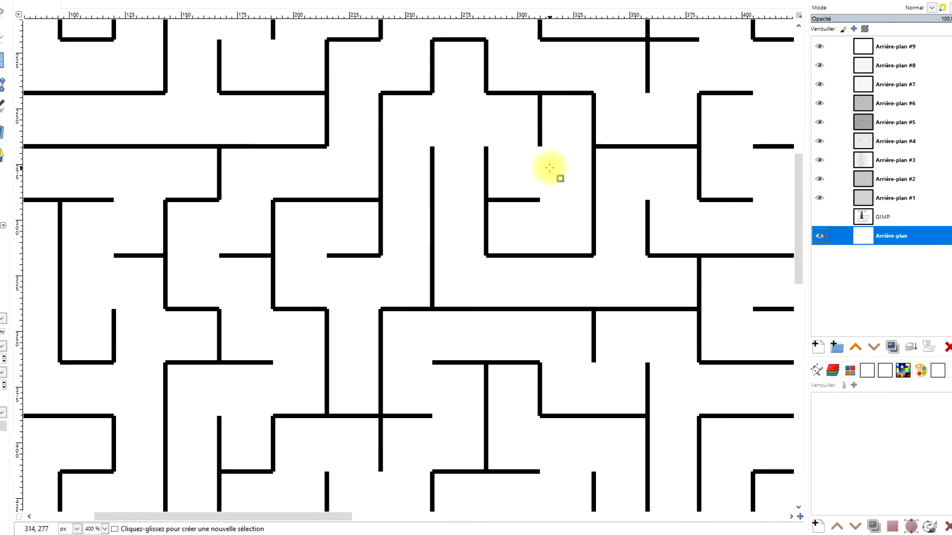
View the image at 100% and hide the maze layers Arrière-plan #9, #8 and #7
key("1")
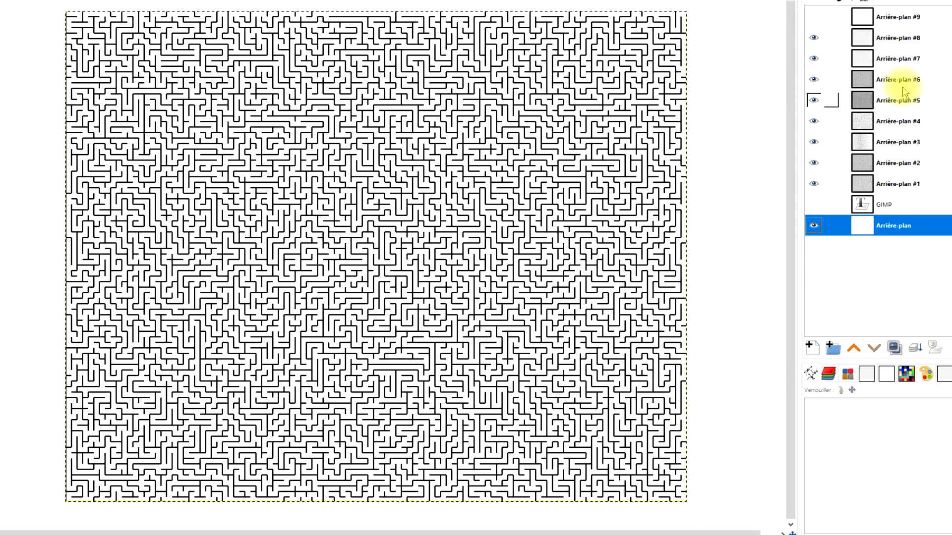
left_click(813, 39)
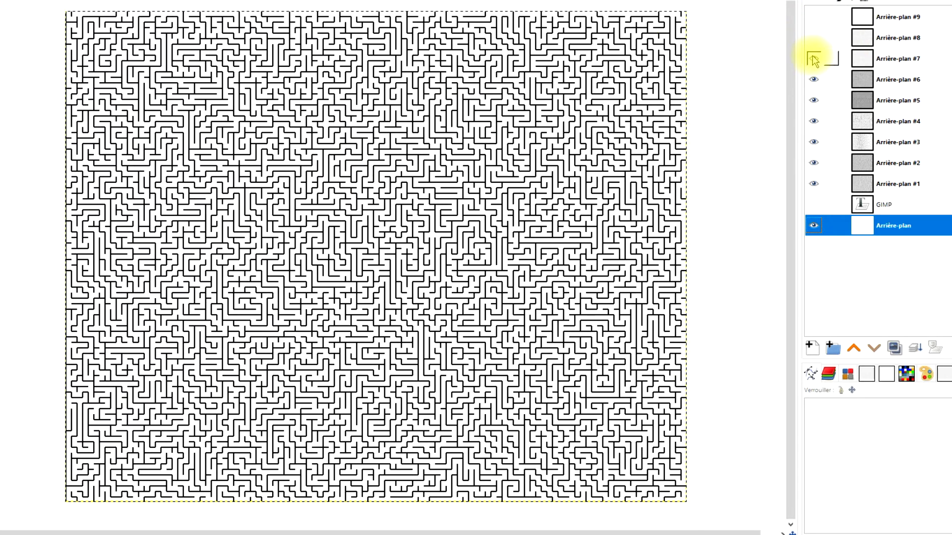
left_click(814, 59)
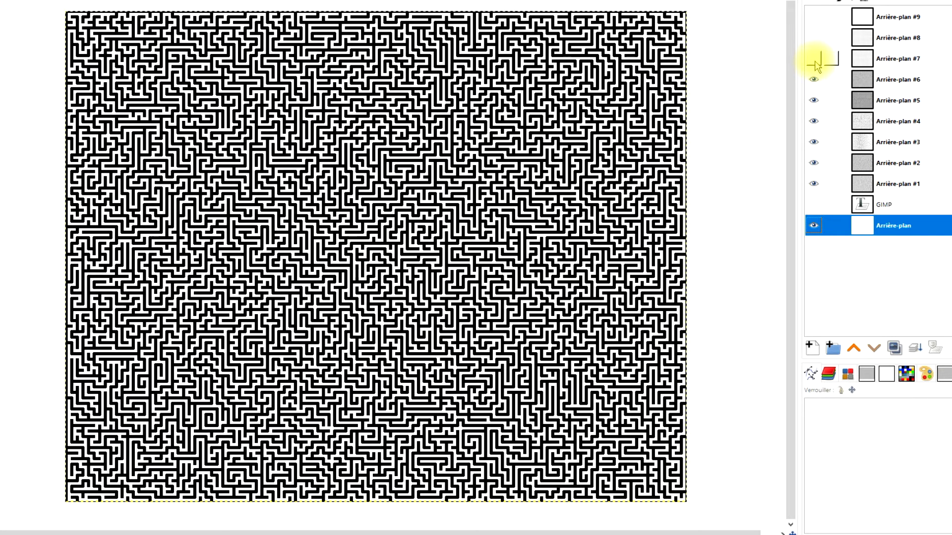
Examine the Arrière-plan #6 maze, hide that layer and show Arrière-plan #8 again
left_click(898, 72)
scroll(334, 213, "up", 3)
scroll(330, 205, "down", 4)
scroll(432, 191, "up", 2)
scroll(472, 183, "down", 2)
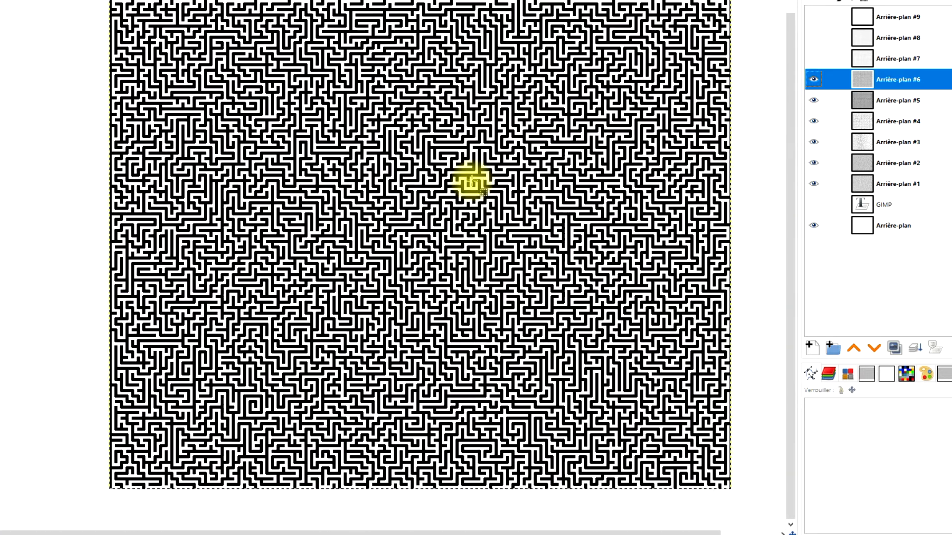
left_click_drag(545, 170, 477, 195)
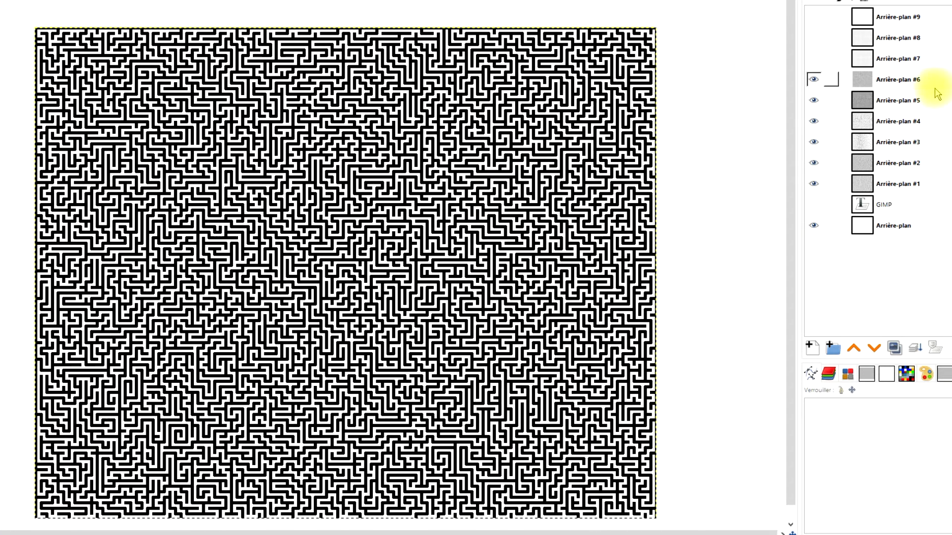
left_click(813, 80)
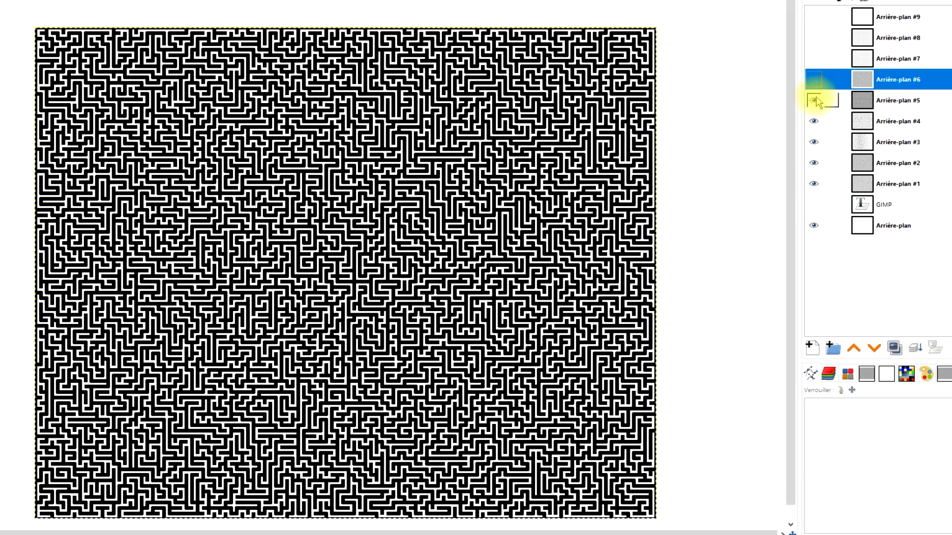
left_click(813, 38)
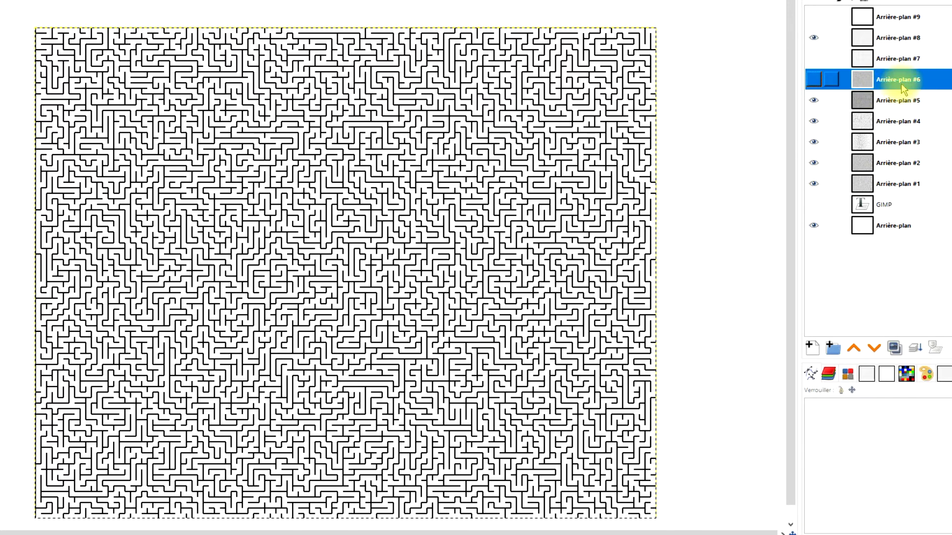
Create a layer group and move the maze layers Arrière-plan #1 to #7 into it
left_click(831, 349)
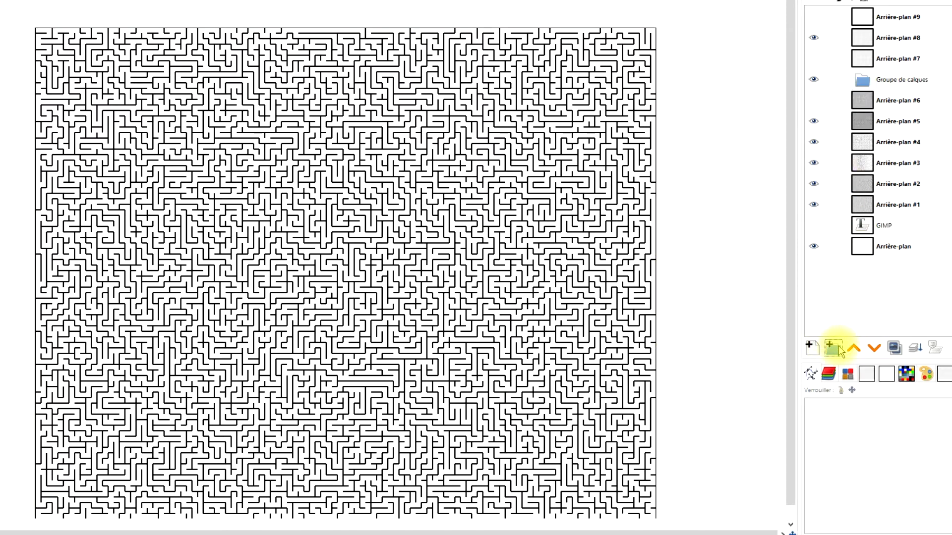
left_click_drag(925, 63, 884, 59)
left_click_drag(863, 100, 898, 86)
left_click_drag(862, 121, 871, 95)
left_click_drag(863, 142, 871, 121)
left_click_drag(862, 162, 872, 141)
left_click(862, 184)
left_click_drag(863, 185, 871, 163)
left_click_drag(862, 205, 873, 180)
Hide and collapse the layer group, and move it below the Arrière-plan layer
left_click(813, 59)
left_click(844, 59)
double_click(860, 59)
key("Escape")
left_click_drag(862, 58, 871, 101)
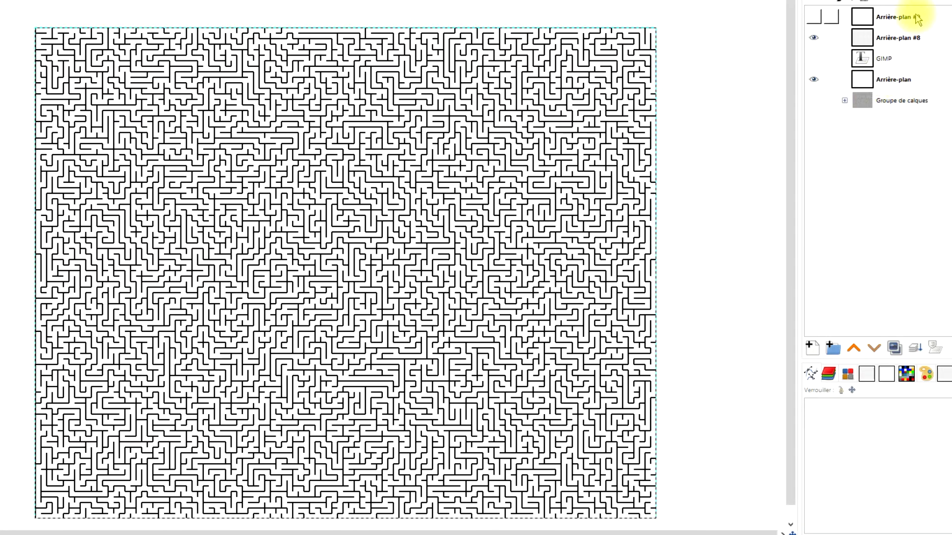
Move the Arrière-plan #9 layer into the layer group and collapse the group
double_click(865, 38)
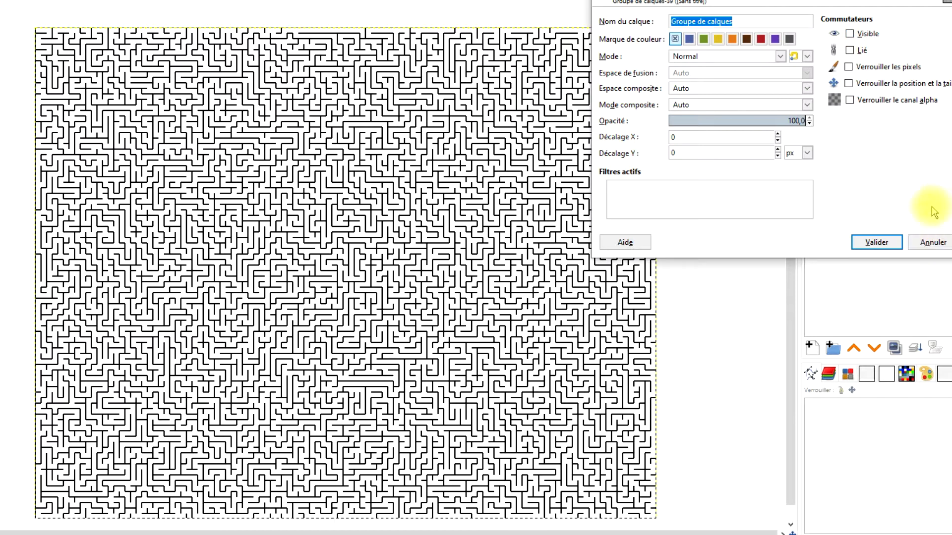
left_click(933, 242)
left_click_drag(892, 18, 898, 96)
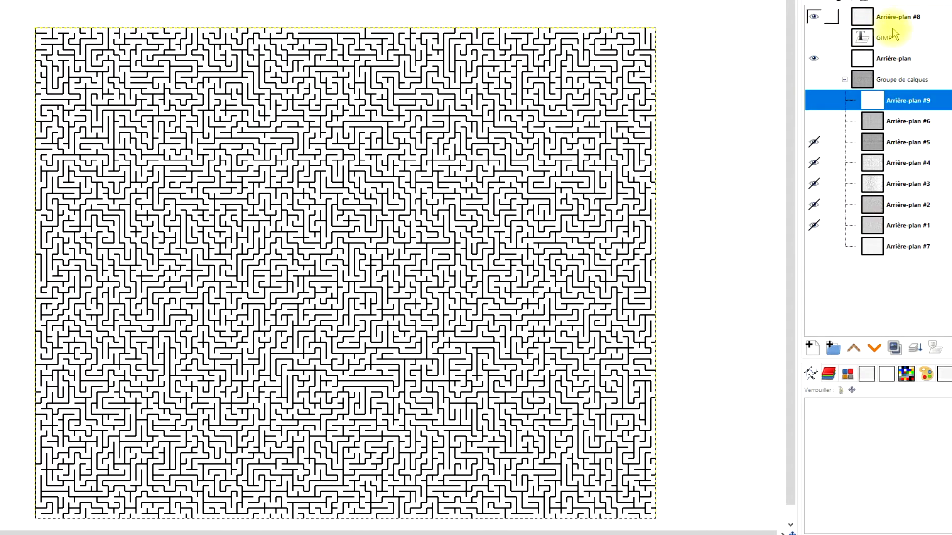
left_click(845, 80)
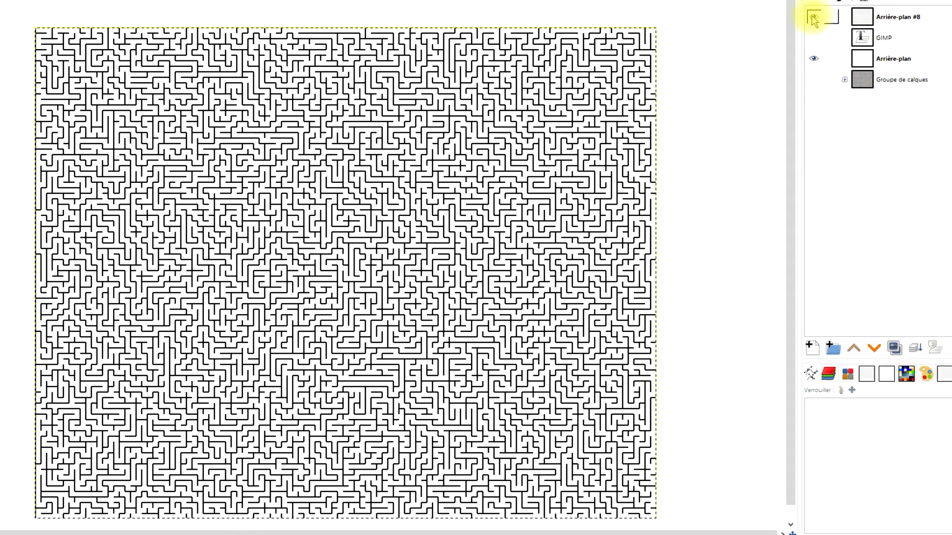
Show the GIMP text layer and move it above Arrière-plan #8
scroll(226, 300, "up", 1)
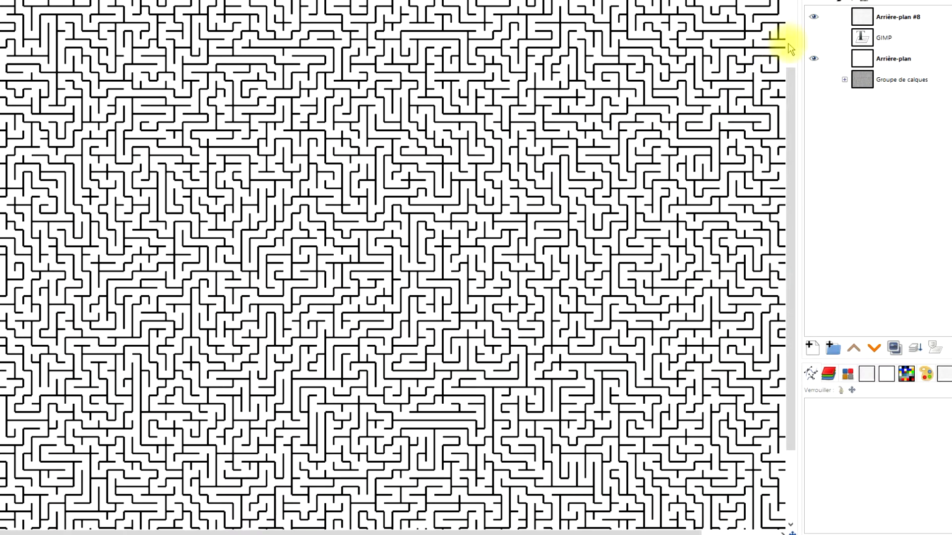
left_click(863, 38)
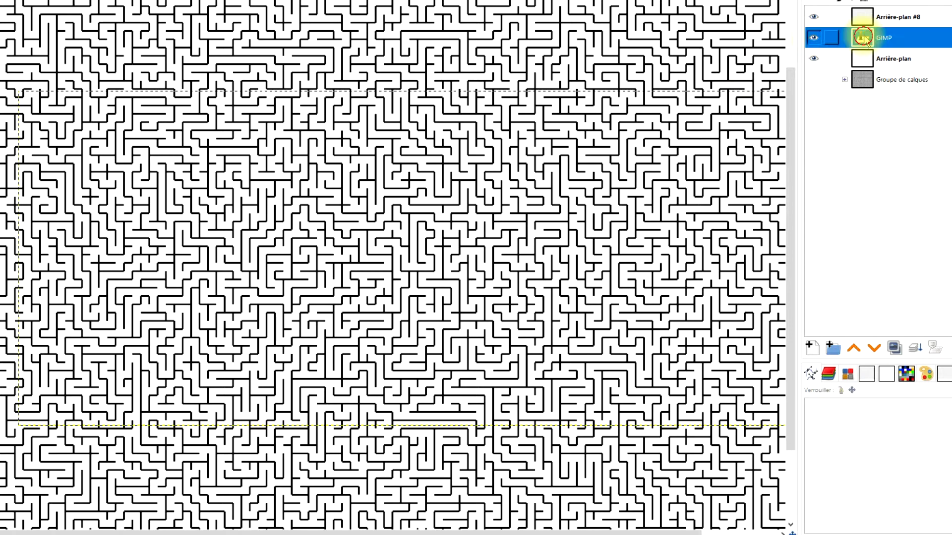
left_click_drag(867, 19, 868, 18)
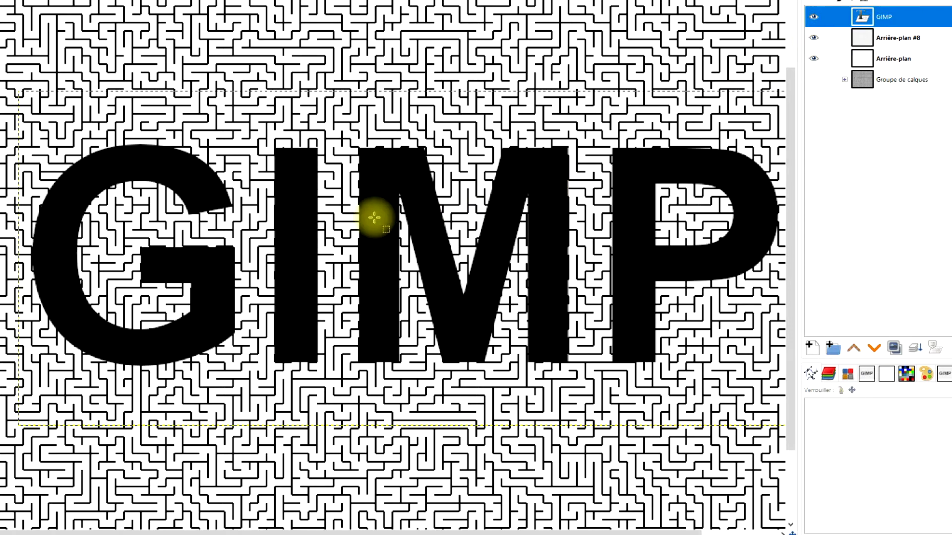
left_click_drag(338, 216, 315, 178)
scroll(493, 209, "right", 5)
scroll(493, 208, "up", 1)
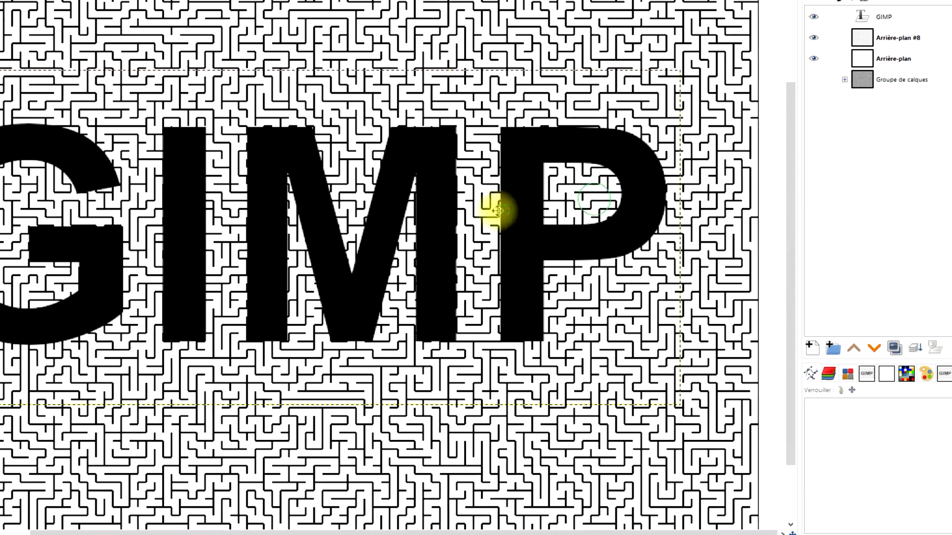
Create a selection from the GIMP text layer's alpha, make Arrière-plan #8 active and hide the text layer
right_click(834, 15)
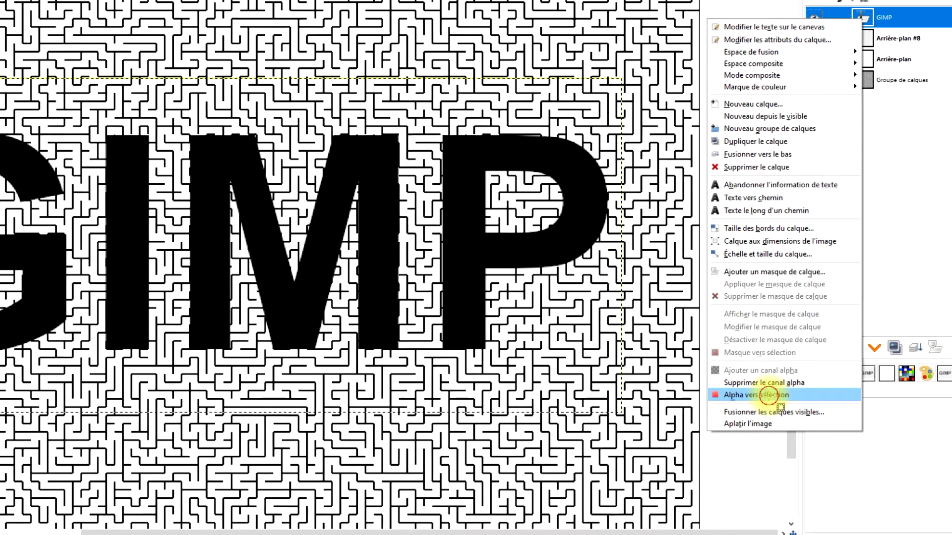
left_click(764, 396)
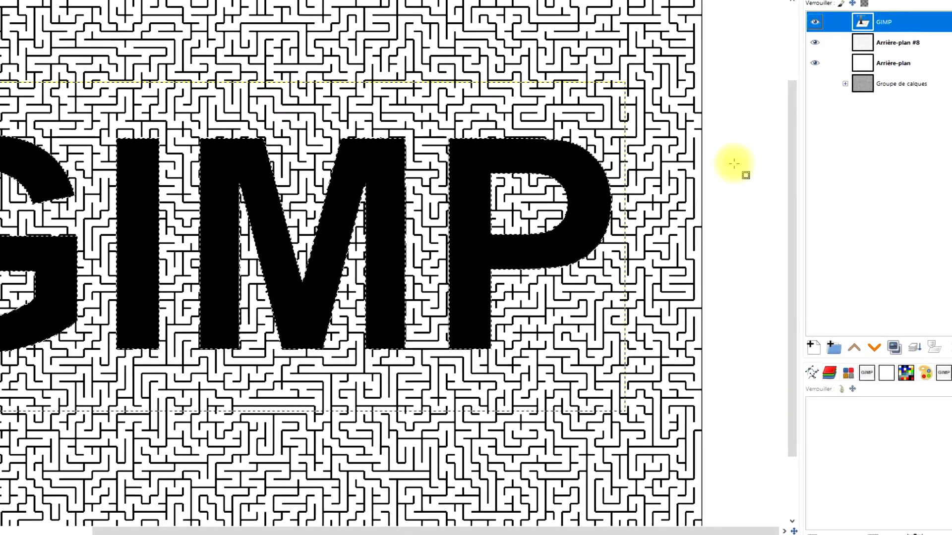
left_click(882, 46)
left_click(815, 26)
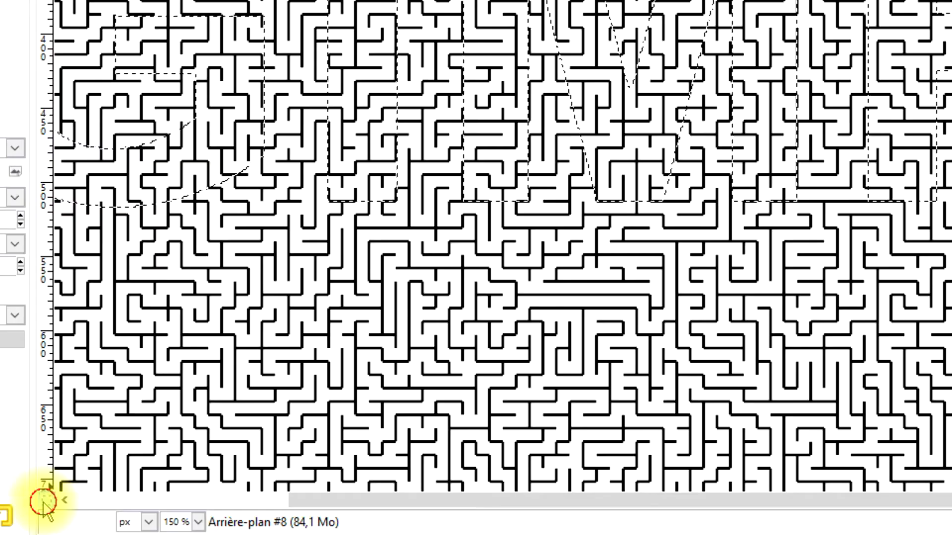
Turn on the quick mask and check how the letter P's edges meet the maze walls
left_click(96, 501)
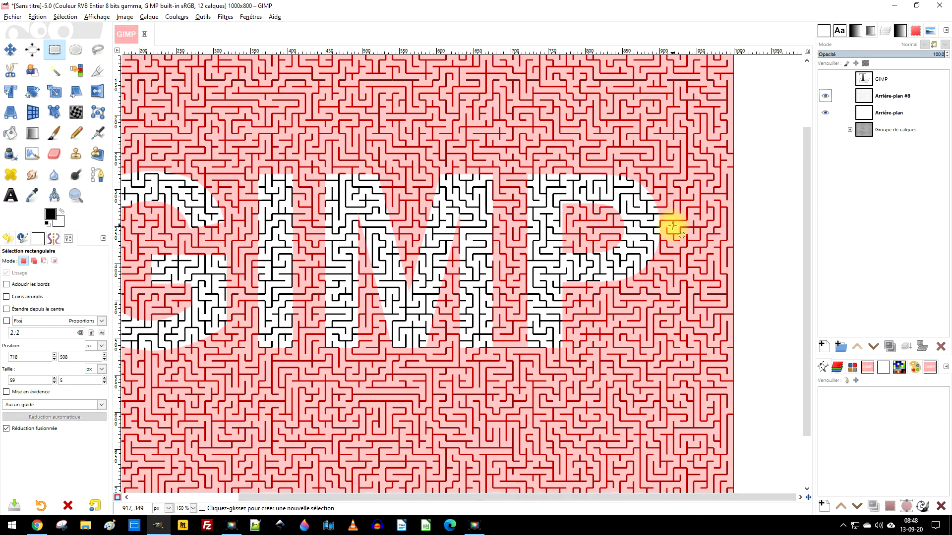
scroll(644, 218, "up", 3)
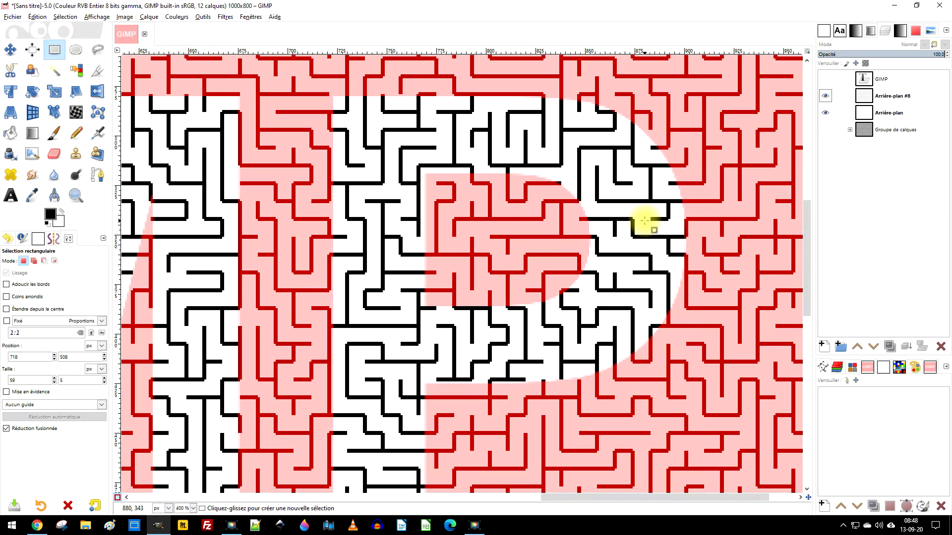
scroll(615, 238, "down", 3)
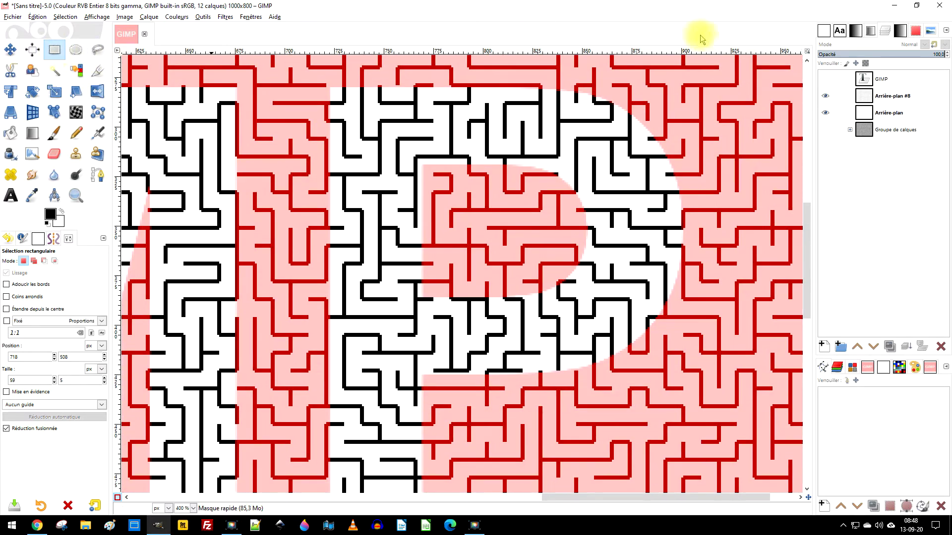
scroll(436, 129, "up", 1)
scroll(436, 129, "right", 1)
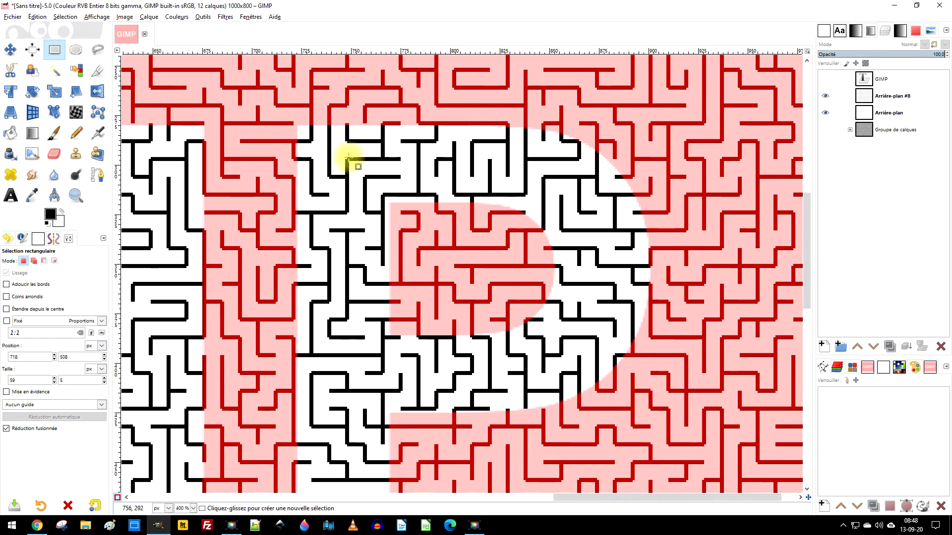
Select an 8 × 234 px strip at position 720, 280 along the outer edge of the P's stem and fill it with white in the quick mask
left_click_drag(329, 219, 428, 219)
left_click_drag(406, 117, 390, 361)
scroll(395, 102, "up", 4)
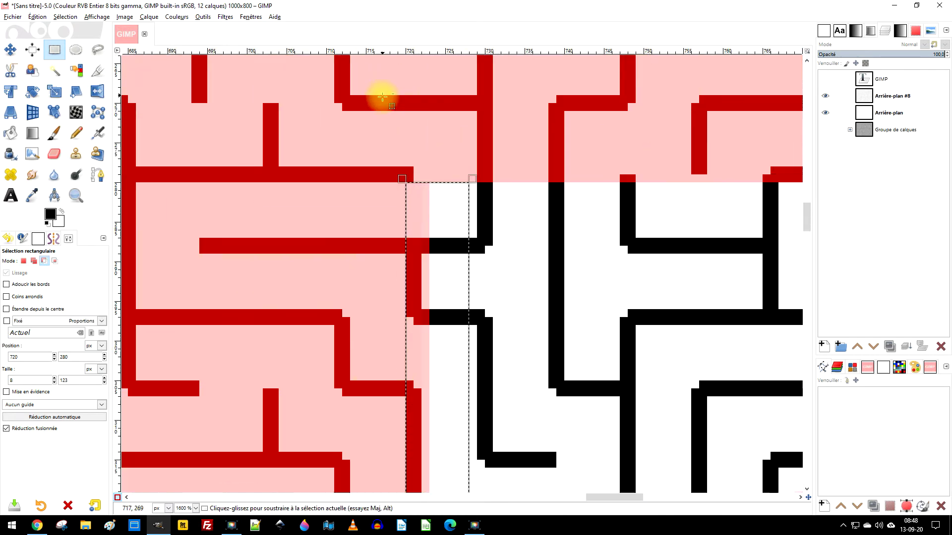
left_click_drag(491, 249, 471, 106)
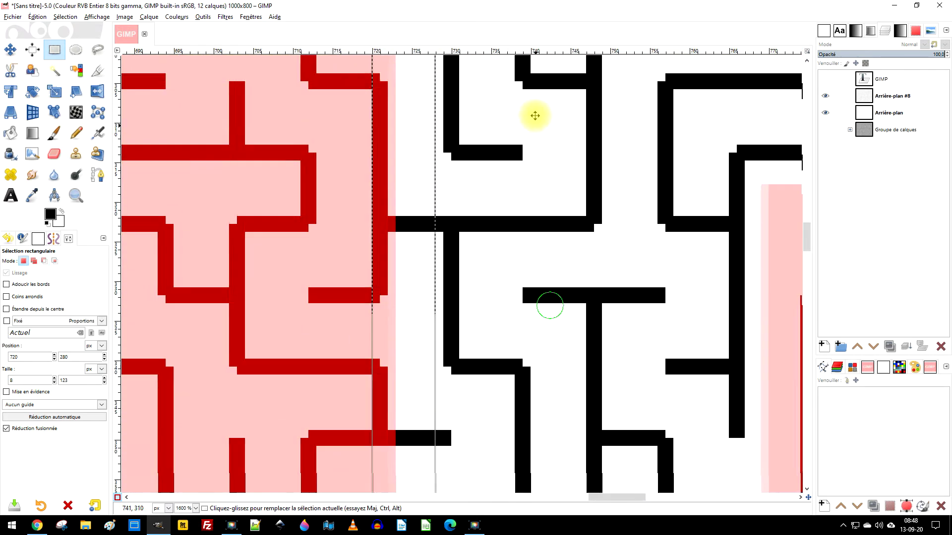
scroll(552, 257, "down", 8)
left_click_drag(409, 127, 414, 395)
scroll(546, 249, "down", 4)
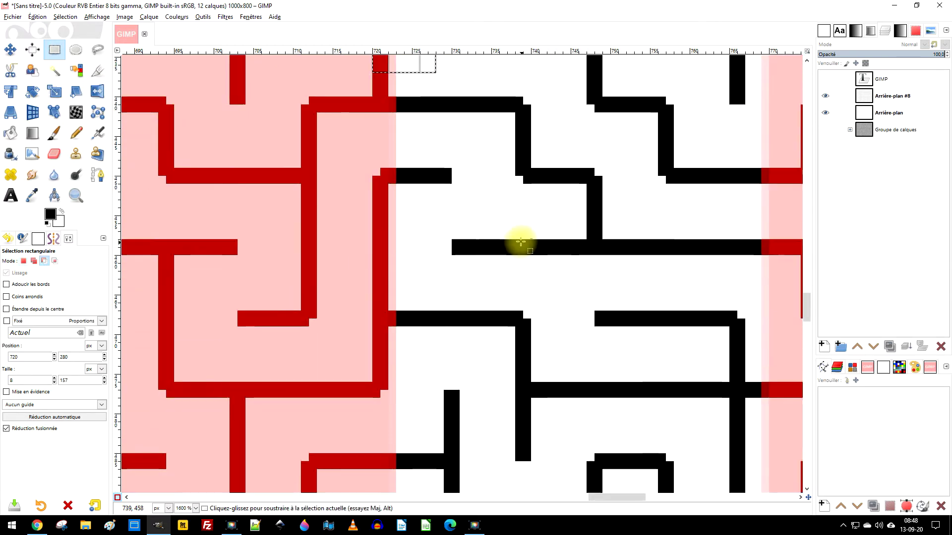
scroll(521, 242, "down", 2)
left_click_drag(464, 151, 463, 229)
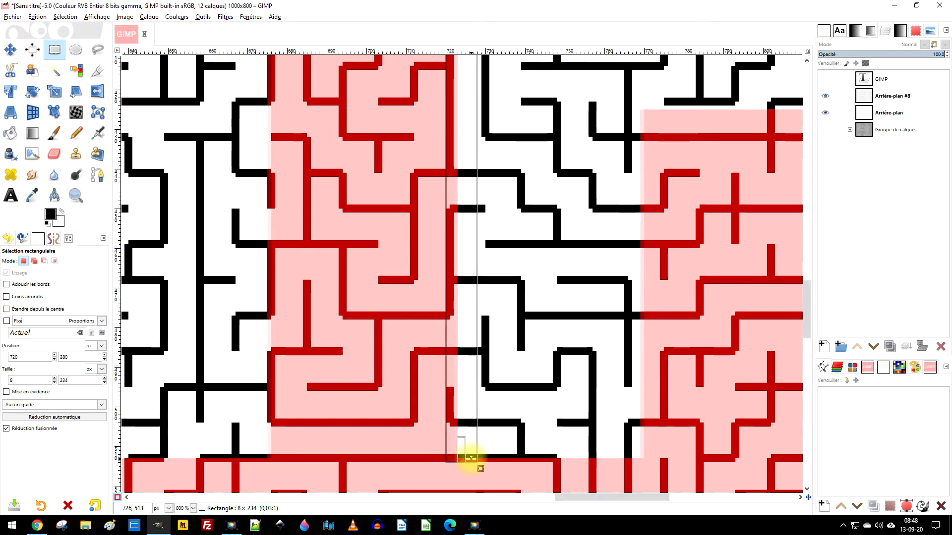
left_click_drag(471, 456, 471, 456)
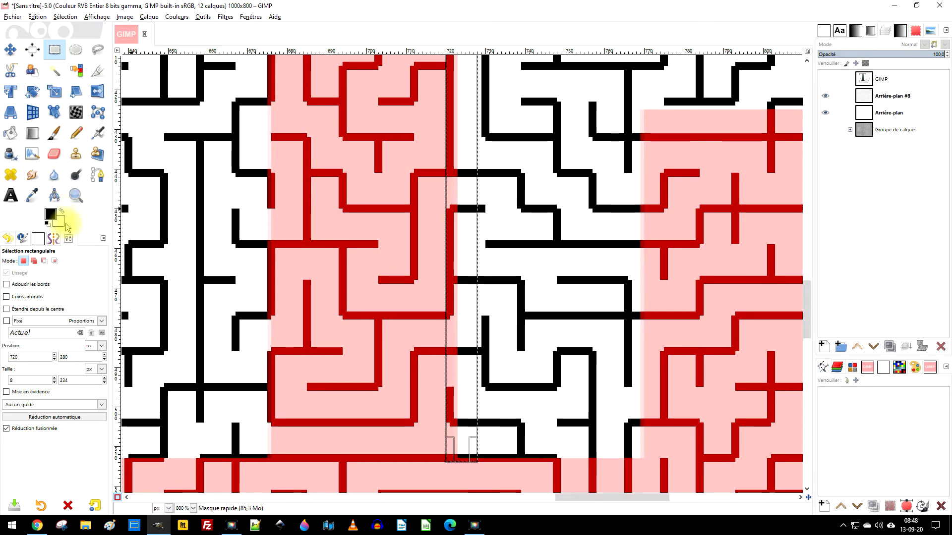
left_click_drag(59, 226, 471, 251)
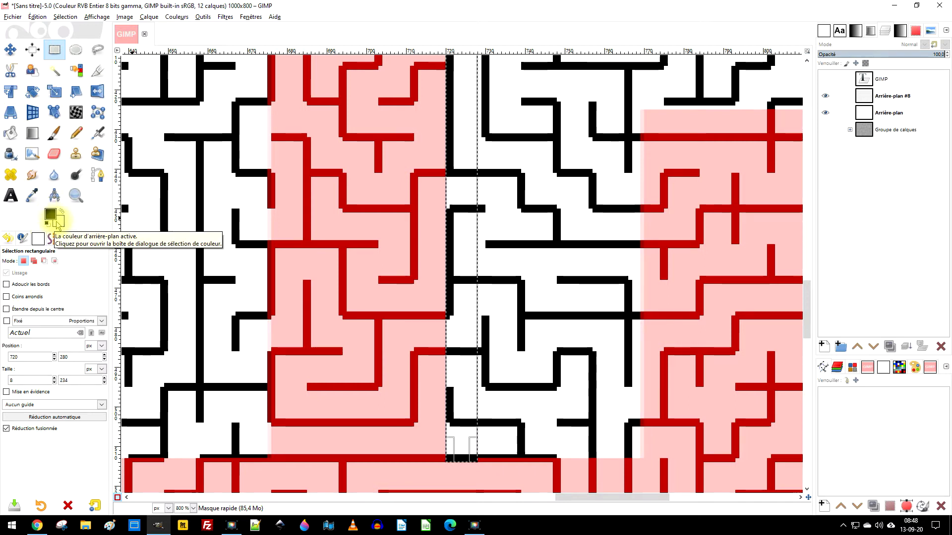
left_click_drag(646, 221, 551, 234)
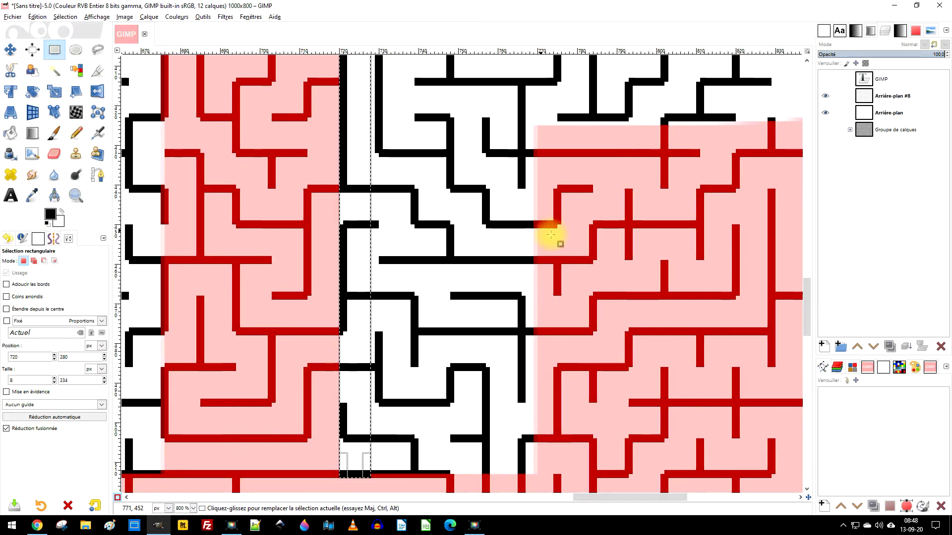
Select a 47 × 8 px strip at position 720, 506 along the foot of the P's stem and fill it with white in the quick mask
left_click_drag(491, 410, 493, 340)
left_click(453, 381)
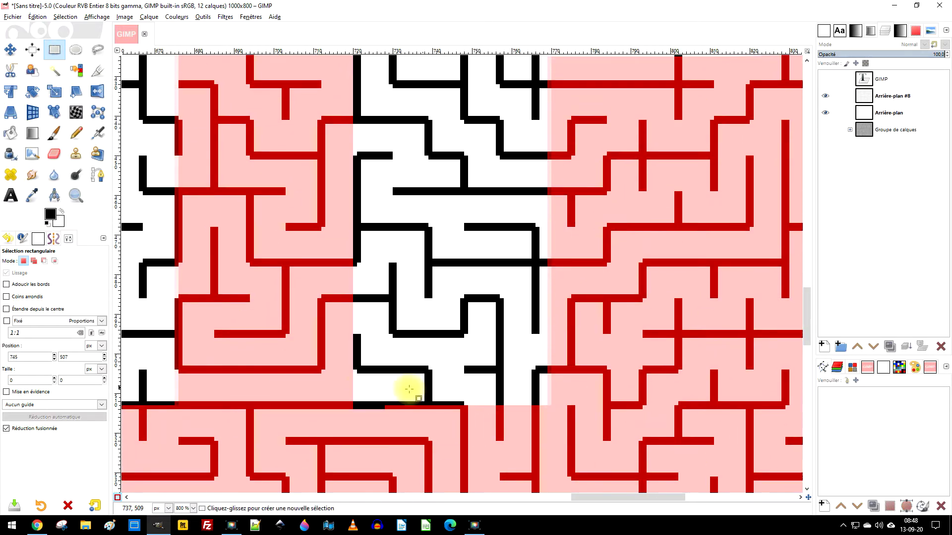
left_click_drag(353, 378, 538, 404)
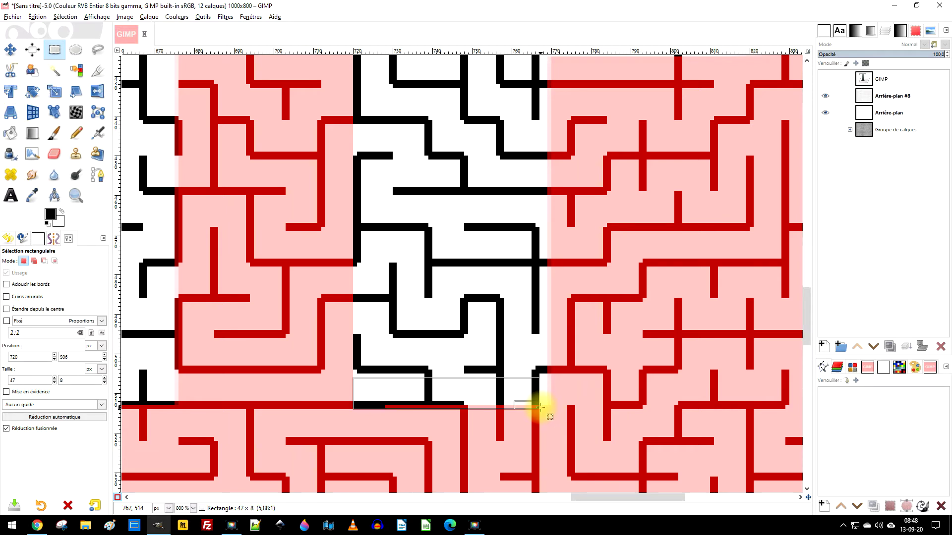
left_click_drag(540, 408, 540, 408)
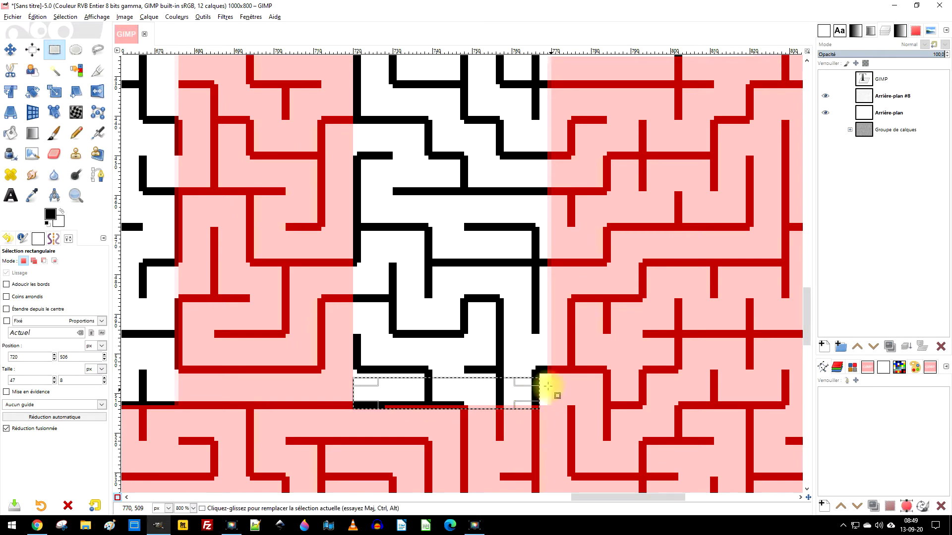
left_click_drag(51, 208, 472, 385)
Select a 5 × 86 px strip at position 767, 427 along the stem's inner edge below the P's bowl and fill it with black
left_click_drag(557, 406, 539, 190)
scroll(627, 174, "up", 5)
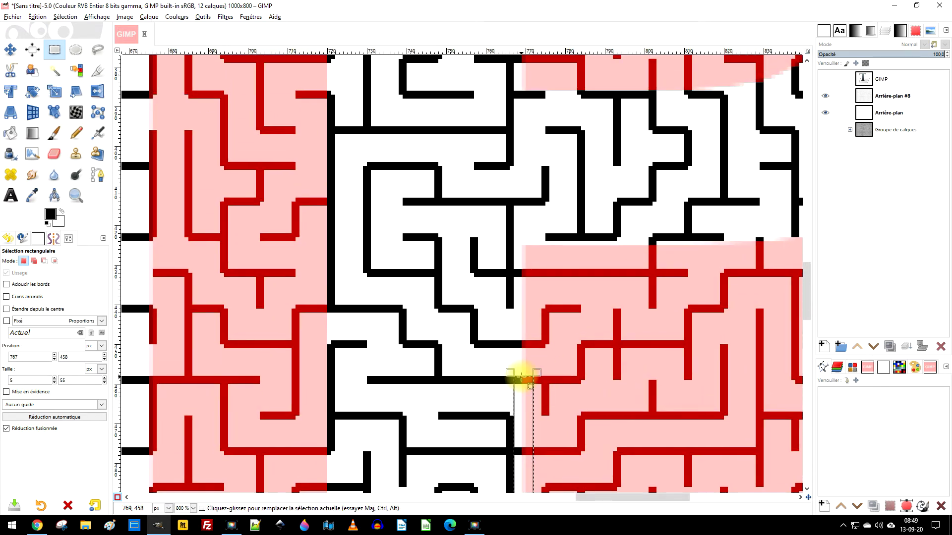
left_click_drag(522, 378, 531, 250)
scroll(577, 382, "down", 4)
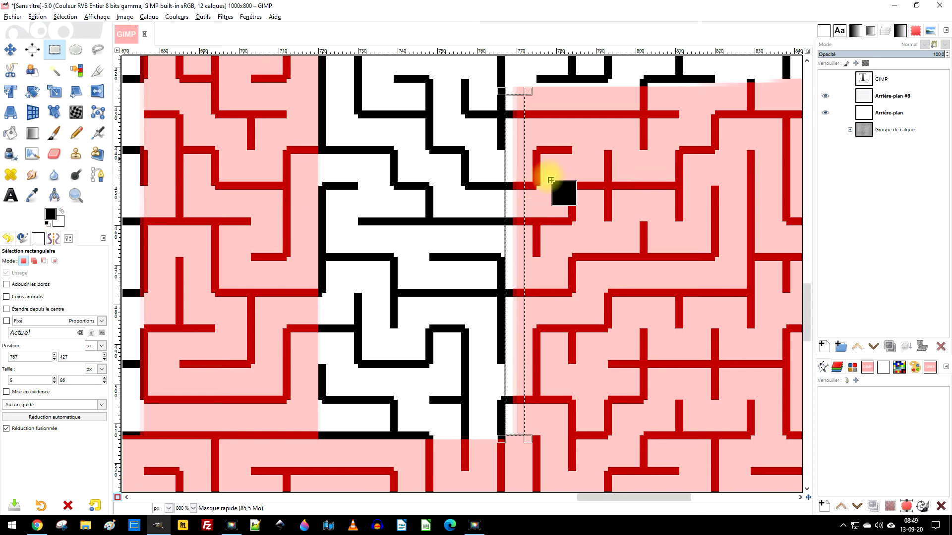
Extend the strip upward to 5 × 88 px at position 767, 425, fill it with black and clear the selection
scroll(531, 344, "up", 5)
scroll(531, 344, "right", 1)
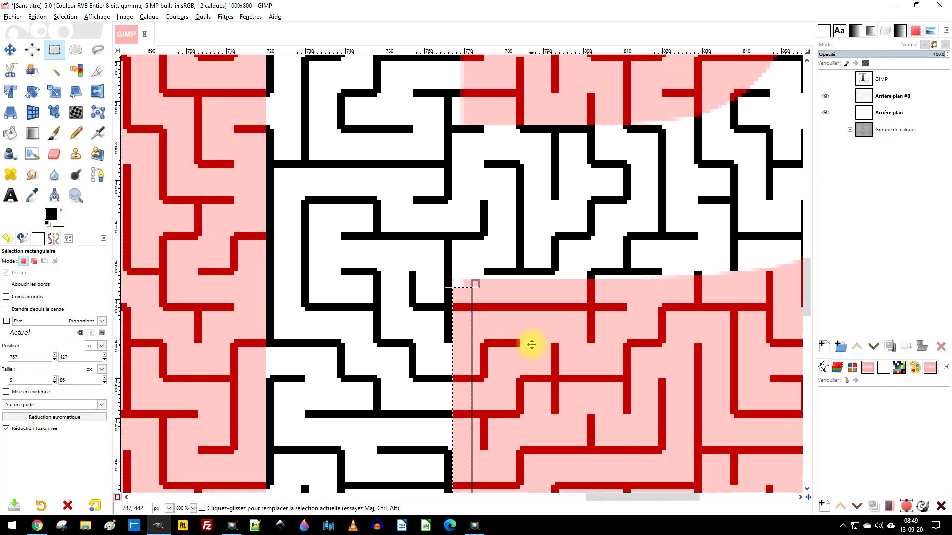
left_click_drag(462, 286, 464, 278)
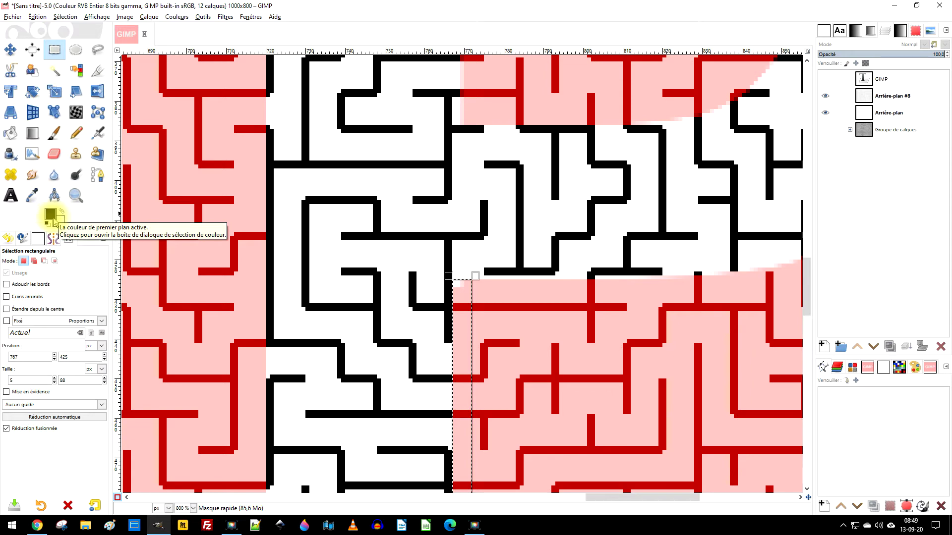
left_click_drag(51, 215, 461, 294)
left_click(516, 298)
Select a 43 × 85 px area at position 830, 314 over the curved end of the P's counter and fill it with white
left_click_drag(713, 319, 517, 401)
left_click_drag(661, 162, 634, 327)
scroll(525, 192, "down", 3)
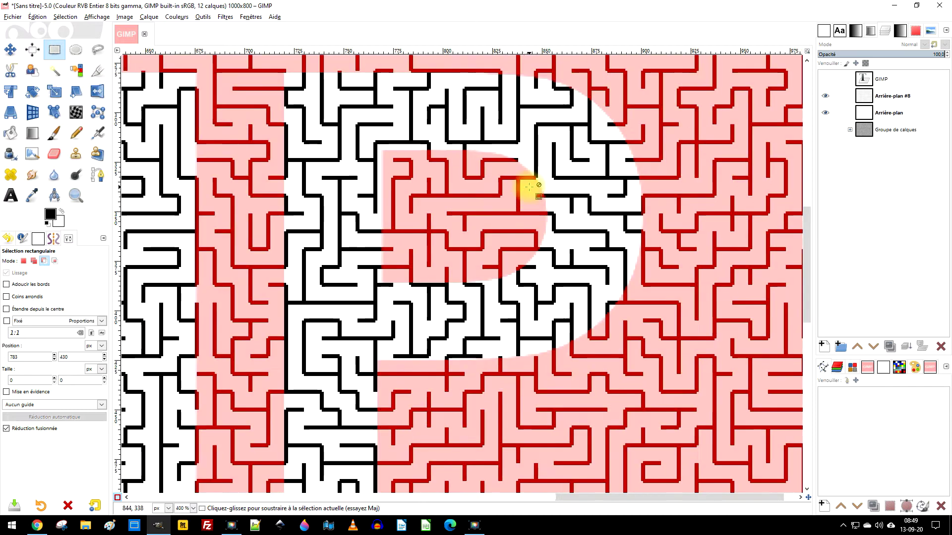
scroll(529, 187, "up", 2)
left_click_drag(494, 124, 609, 355)
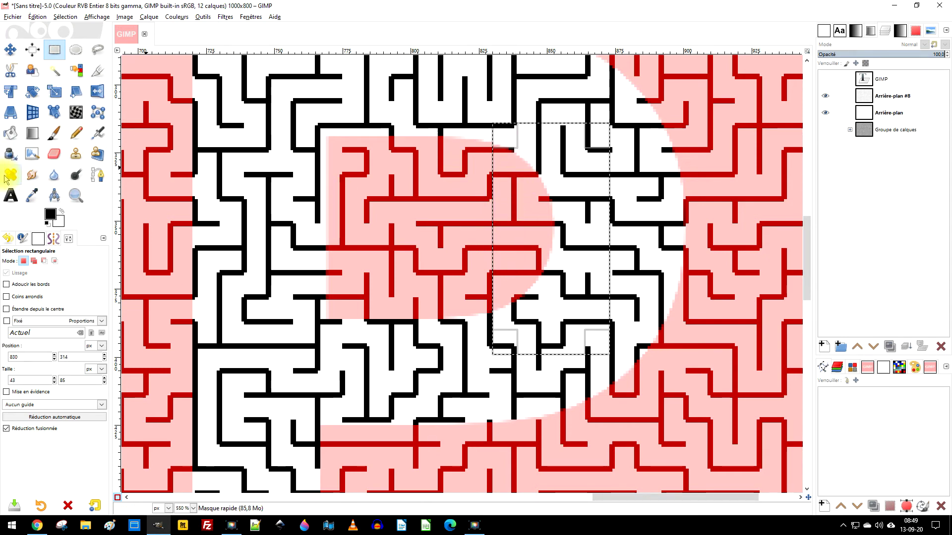
left_click(59, 221)
left_click_drag(144, 228, 510, 212)
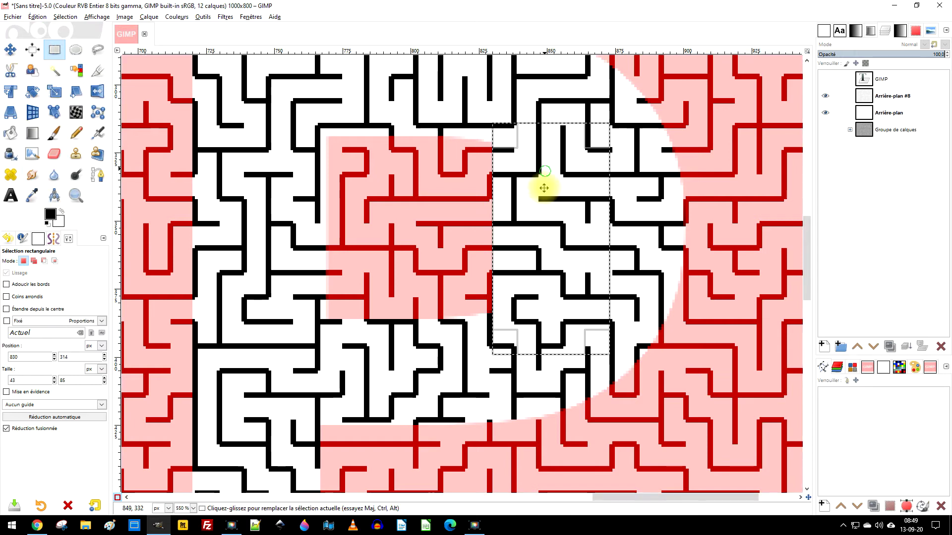
Fill a 24 × 100 px area at 750, 308 and a 102 × 25 px area at 762, 288 with white along the counter's left and upper edges
scroll(496, 218, "up", 3)
left_click_drag(291, 197, 357, 466)
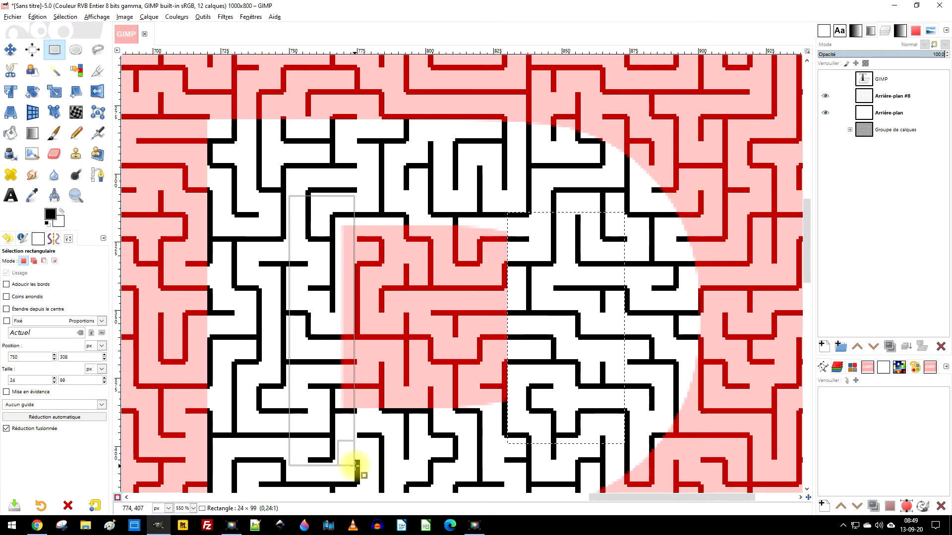
left_click_drag(356, 466, 354, 459)
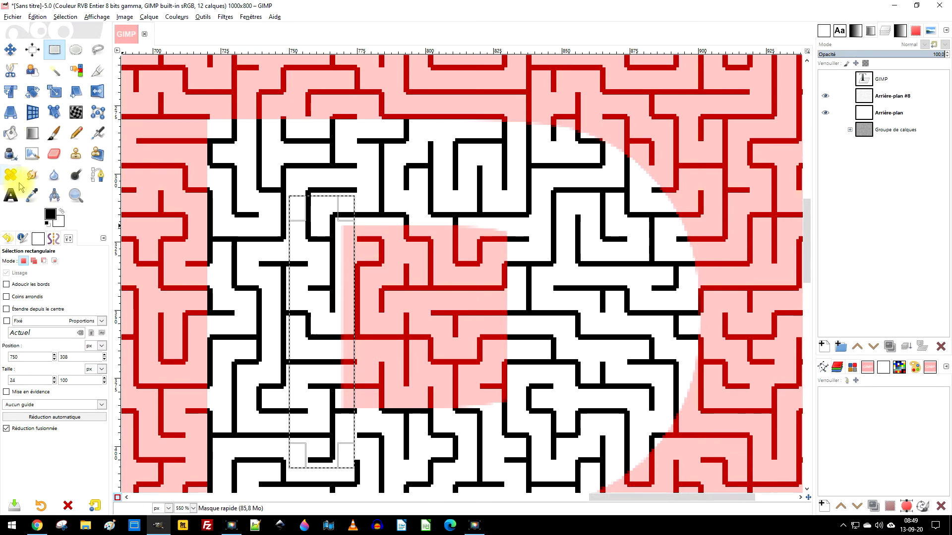
left_click(463, 182)
left_click_drag(322, 169, 600, 235)
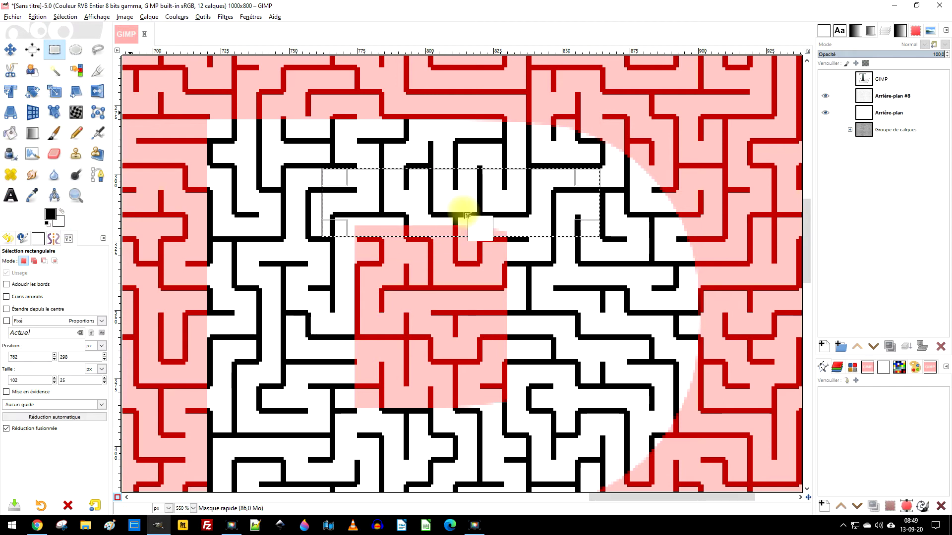
Select a 56 × 11 px strip at position 774, 377 along the counter's lower edge and fill it with black
scroll(552, 325, "down", 3)
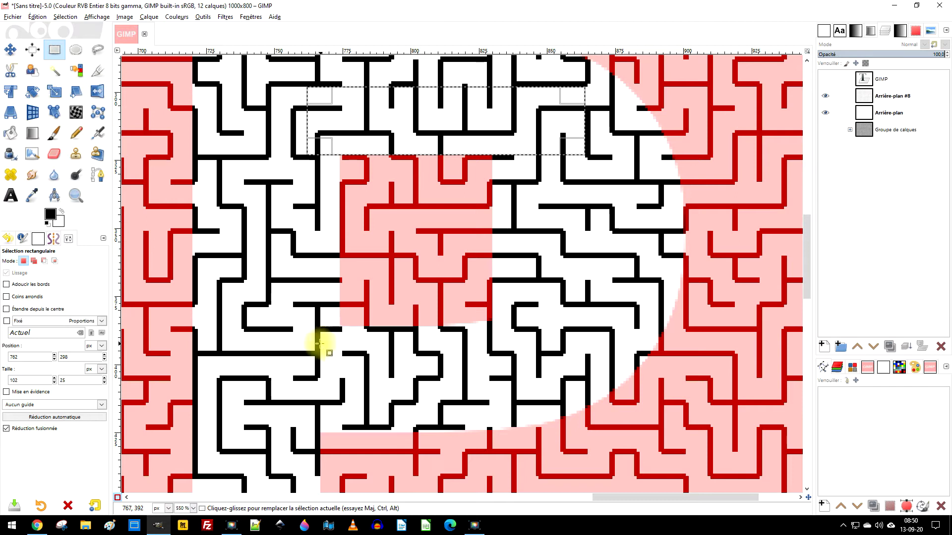
scroll(342, 304, "up", 2)
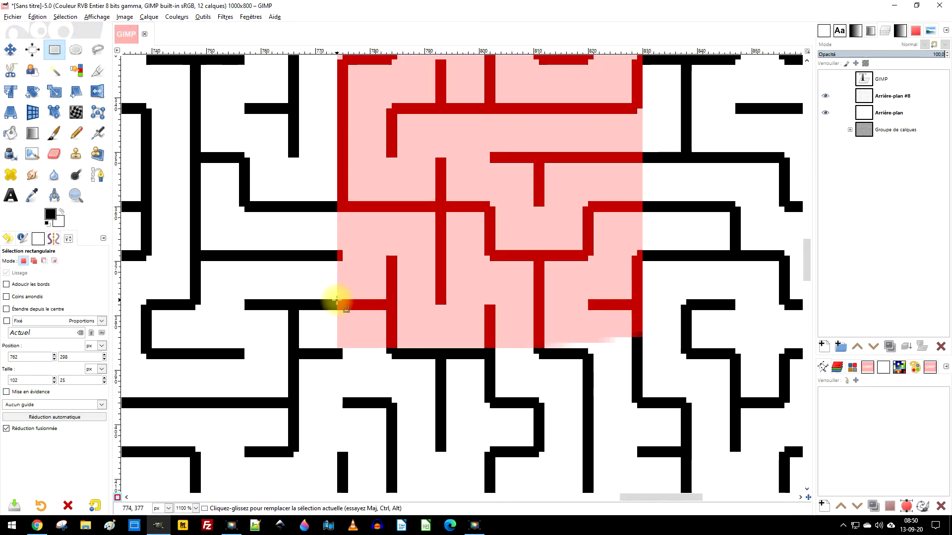
left_click_drag(337, 301, 643, 358)
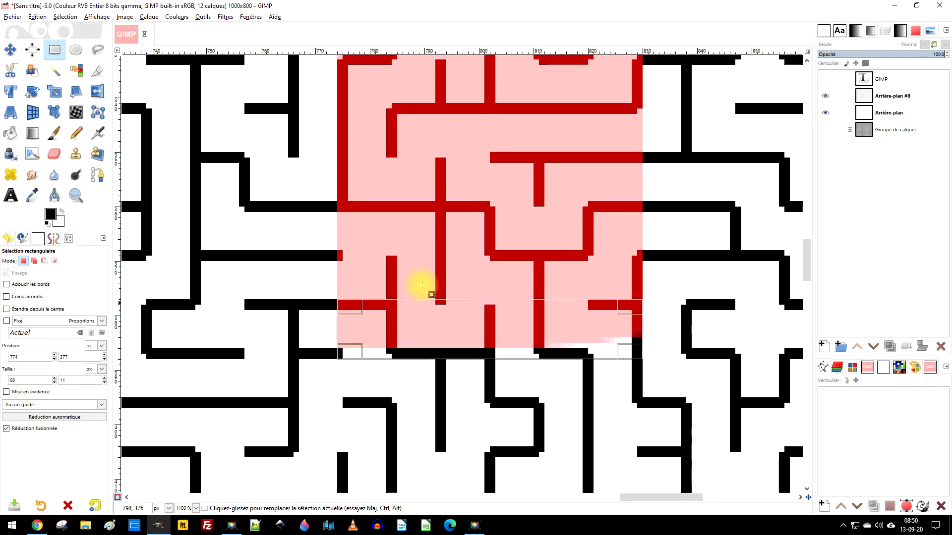
left_click_drag(50, 214, 457, 310)
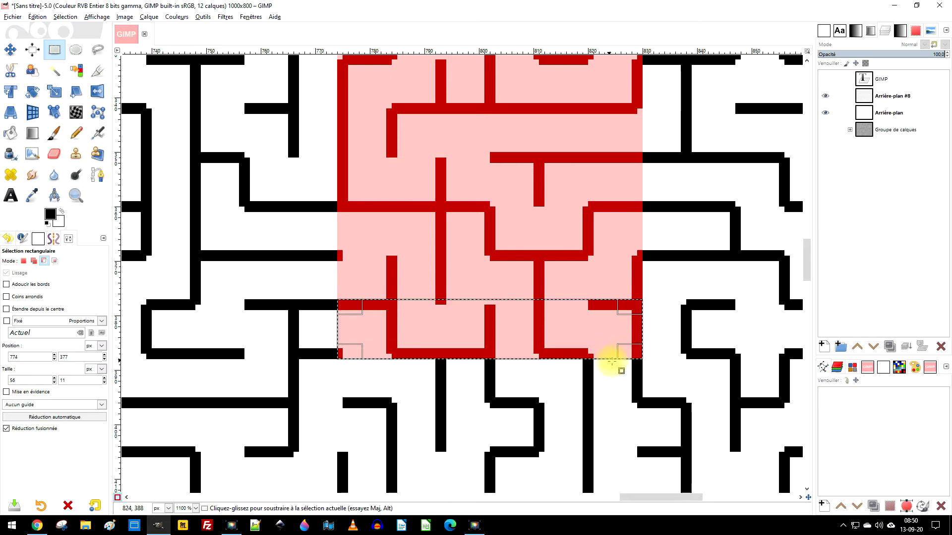
Select a 149 × 16 px strip at position 720, 278 along the P's upper edge, fill it with white and clear the selection
scroll(675, 361, "down", 2)
scroll(578, 139, "down", 2)
scroll(578, 138, "right", 3)
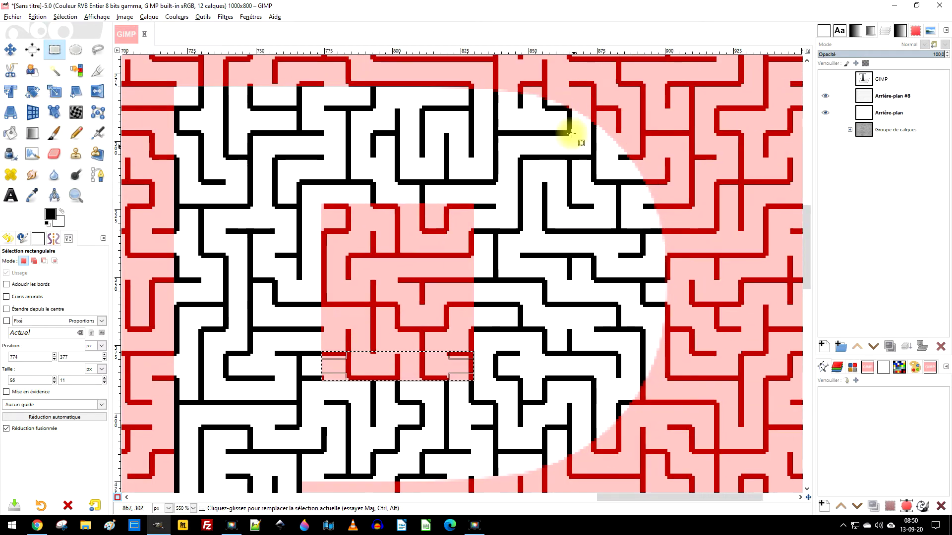
scroll(655, 292, "down", 1)
scroll(655, 292, "right", 2)
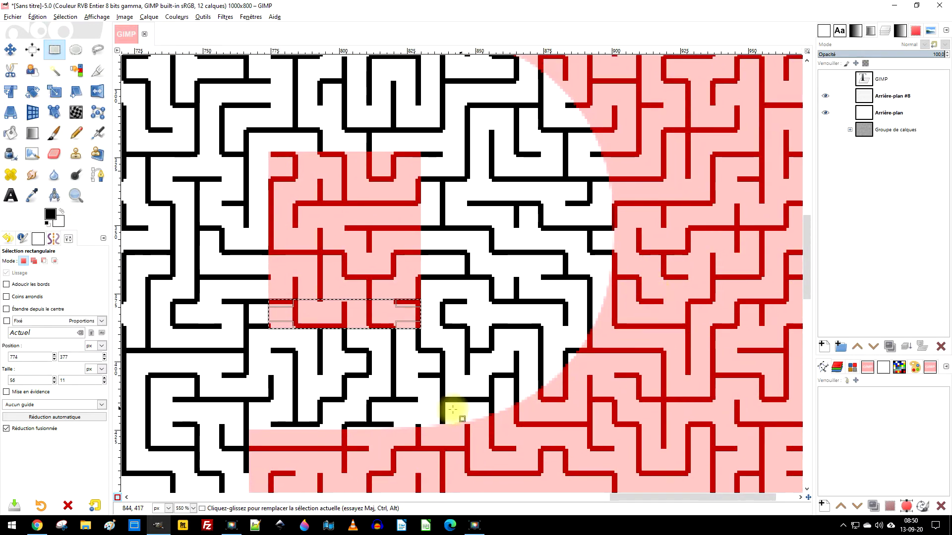
scroll(557, 340, "up", 4)
left_click_drag(336, 222, 556, 240)
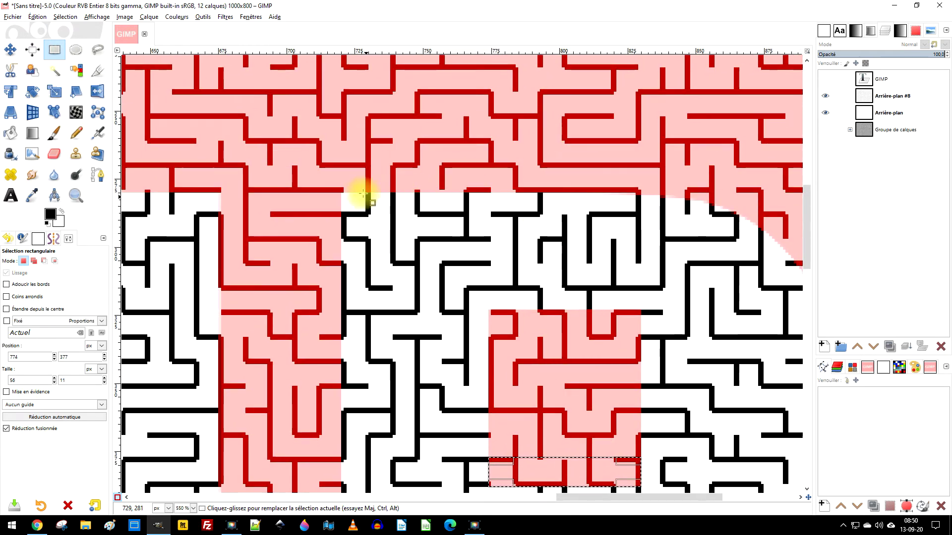
left_click_drag(341, 189, 747, 231)
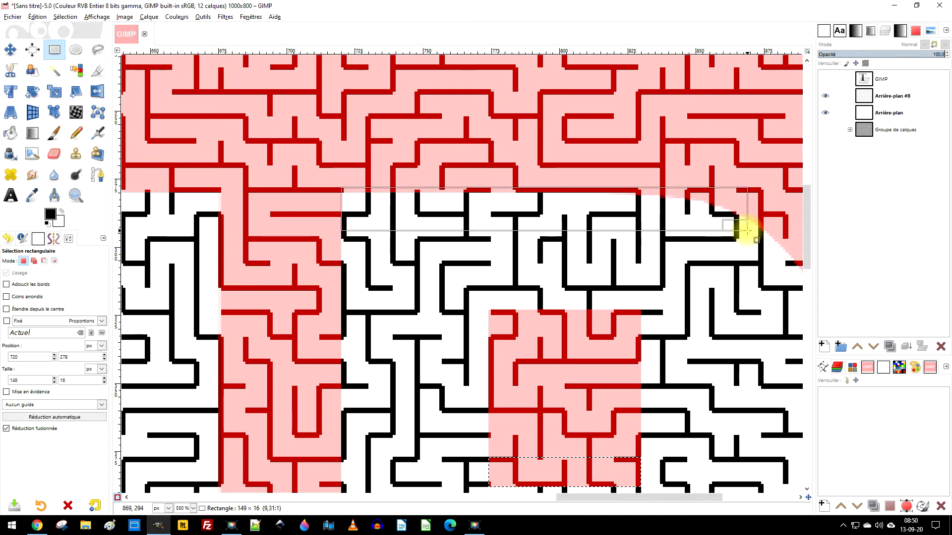
left_click_drag(716, 276, 557, 251)
left_click_drag(543, 165, 610, 173)
key("Delete")
left_click(607, 246)
Select a 37 × 146 px area over the bowl's outer curve, fill it with white and clear the selection
left_click_drag(542, 144, 644, 485)
scroll(570, 226, "down", 5)
left_click_drag(570, 226, 557, 330)
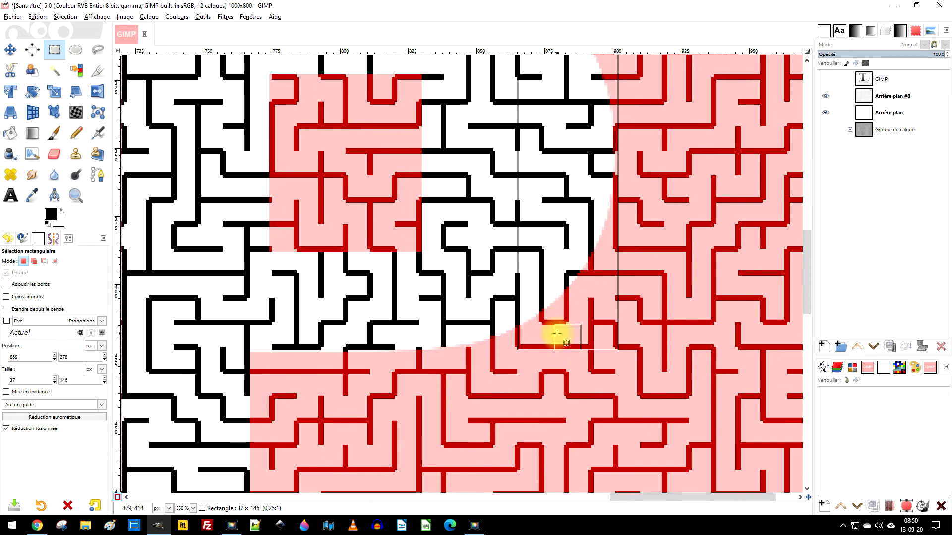
left_click_drag(58, 223, 545, 208)
left_click(459, 380)
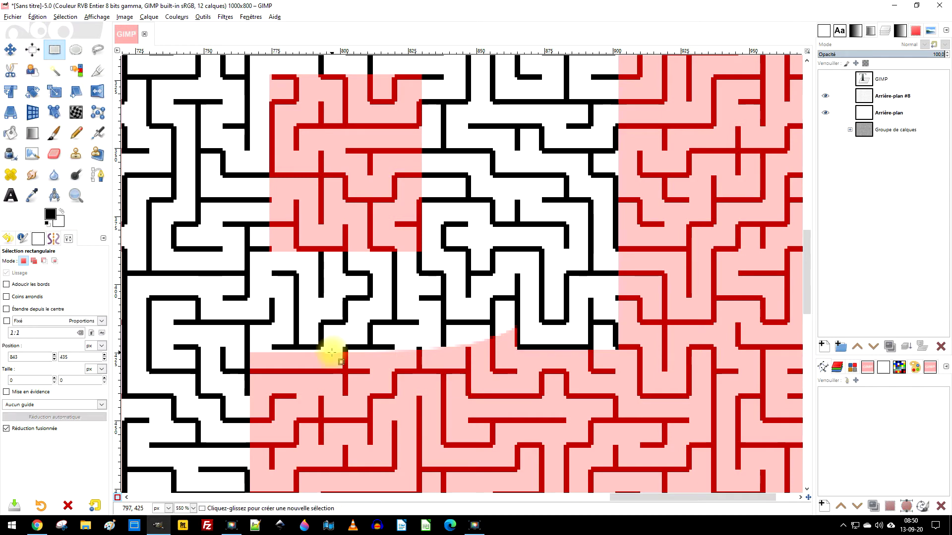
Select a 105 × 22 px area at position 797, 403 along the bowl's lower edge, fill it with white and clear the selection
left_click_drag(330, 353, 617, 296)
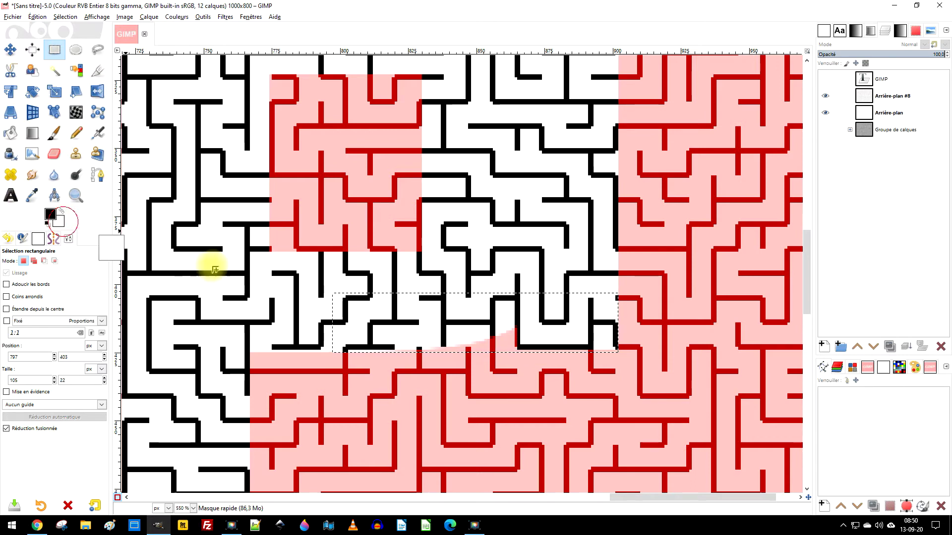
key("ctrl")
scroll(381, 333, "up", 4)
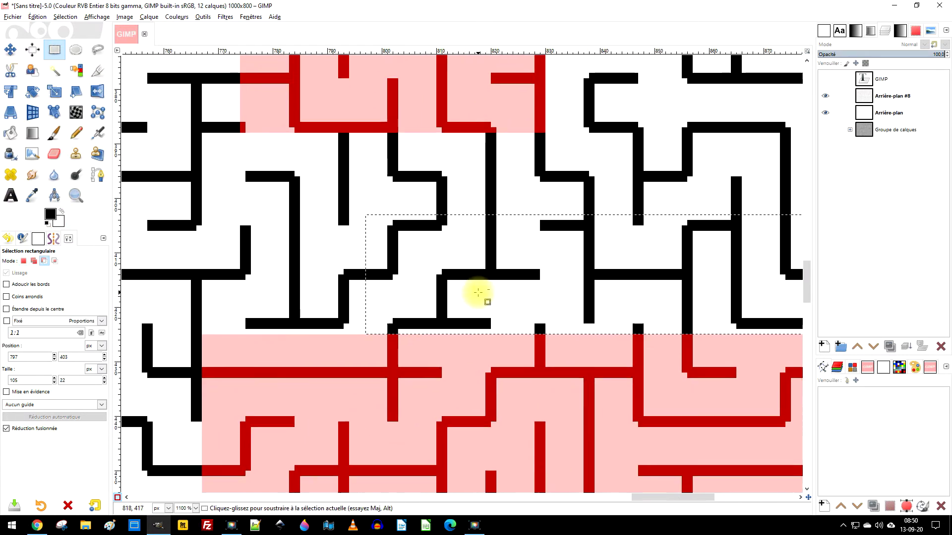
left_click(396, 391)
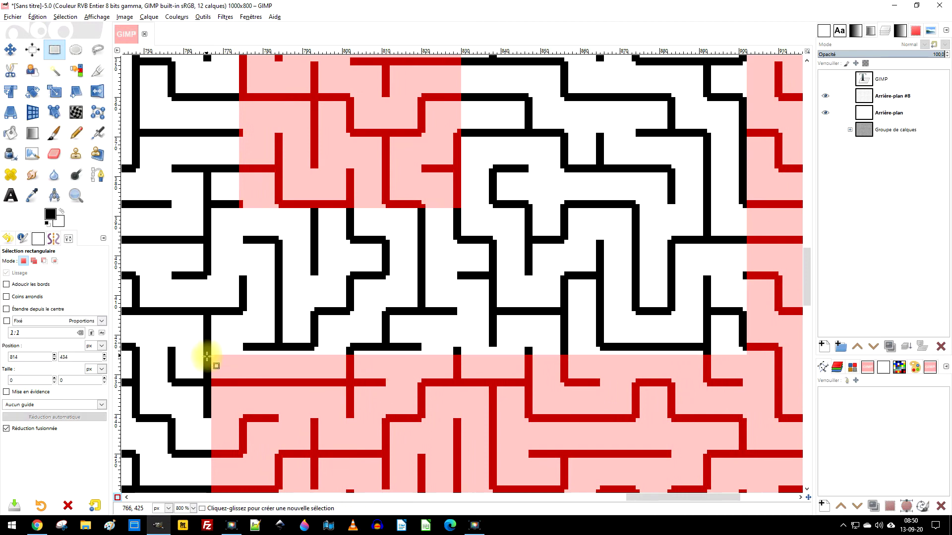
Select a 137 × 11 px strip at position 767, 424 just below the P's bowl and fill it with black
left_click_drag(211, 395, 755, 351)
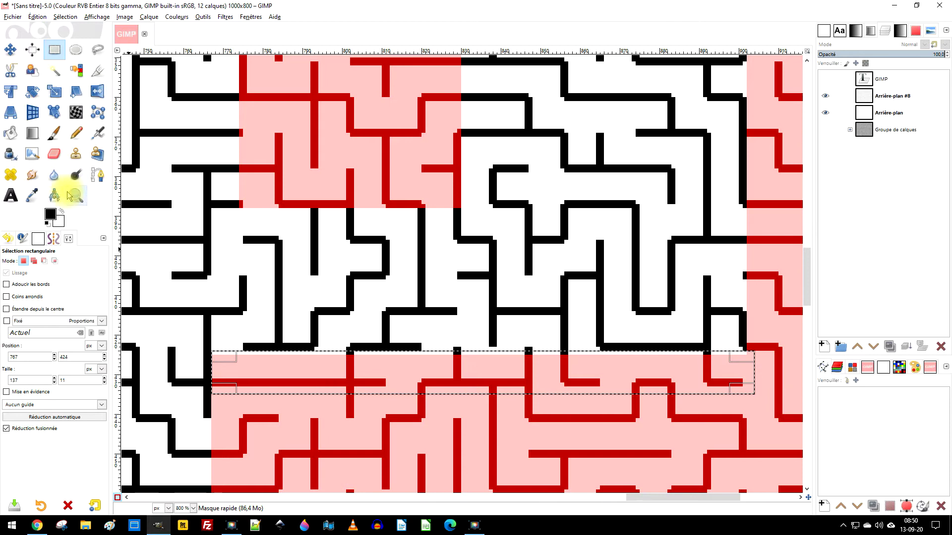
left_click_drag(53, 212, 438, 393)
scroll(611, 251, "down", 3)
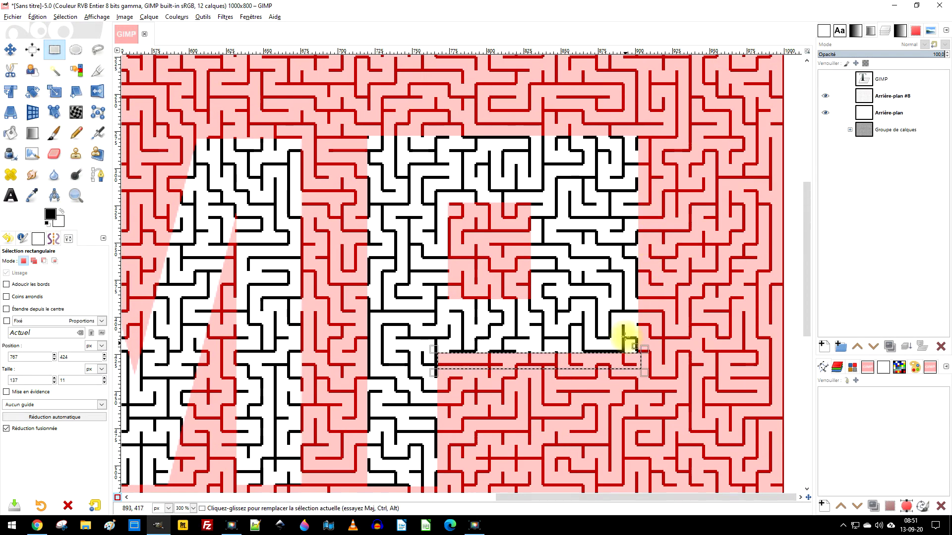
Select a 40 × 253 px strip at position 893, 262 over the bowl's outer edge, fill it with black and clear the selection
left_click_drag(683, 112, 624, 487)
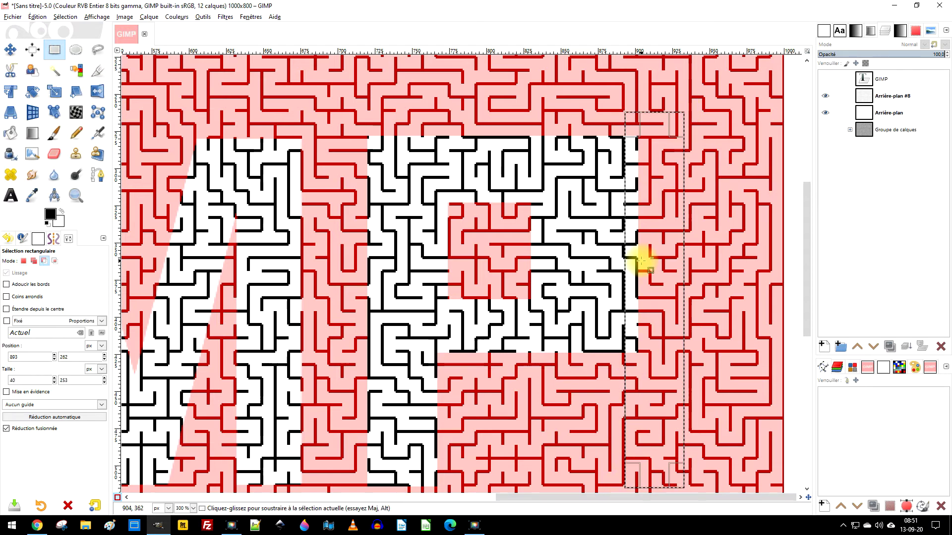
scroll(638, 254, "up", 4, "ctrl")
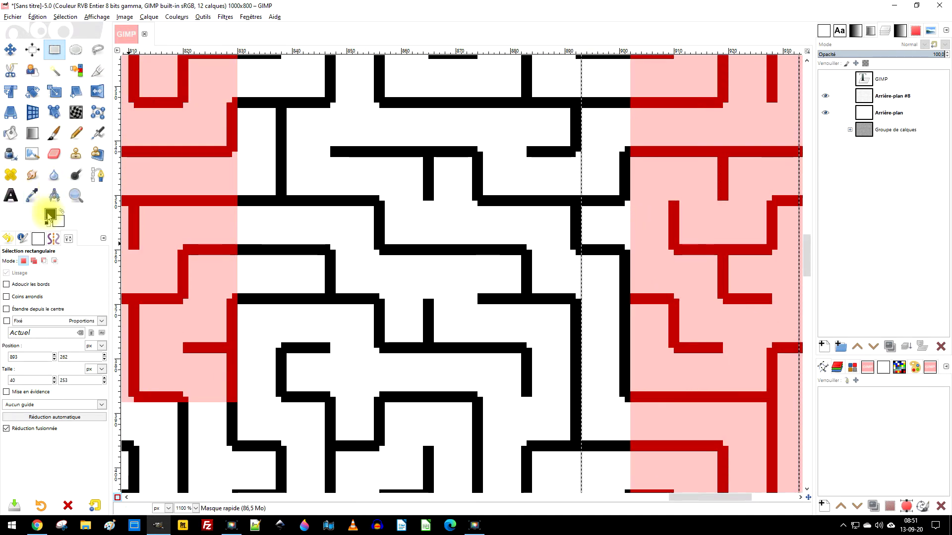
scroll(595, 285, "down", 5, "ctrl")
scroll(595, 285, "up", 3, "ctrl")
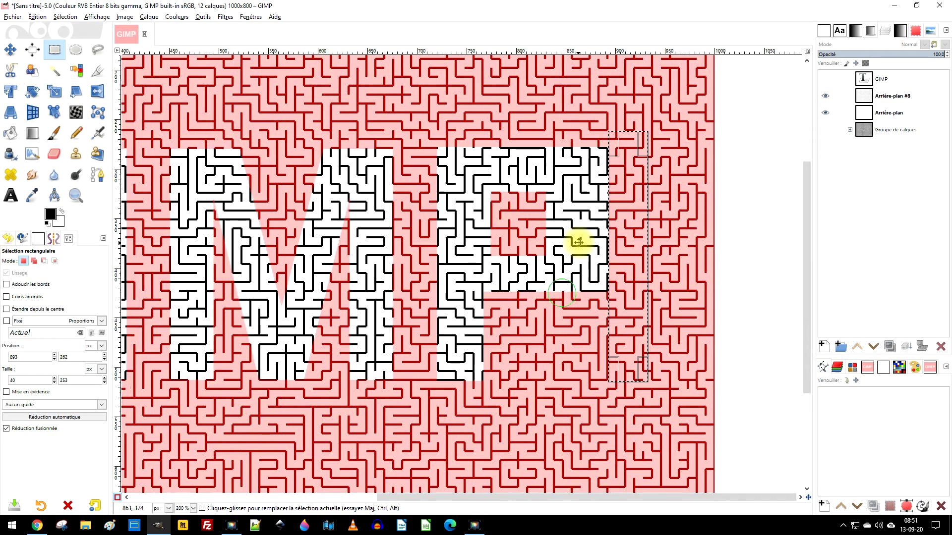
scroll(650, 184, "down", 2, "ctrl")
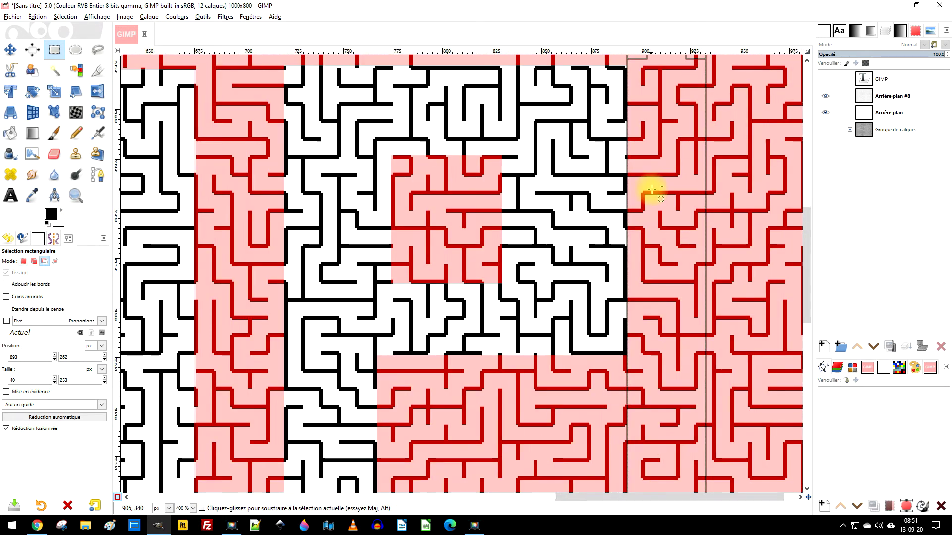
left_click(596, 89)
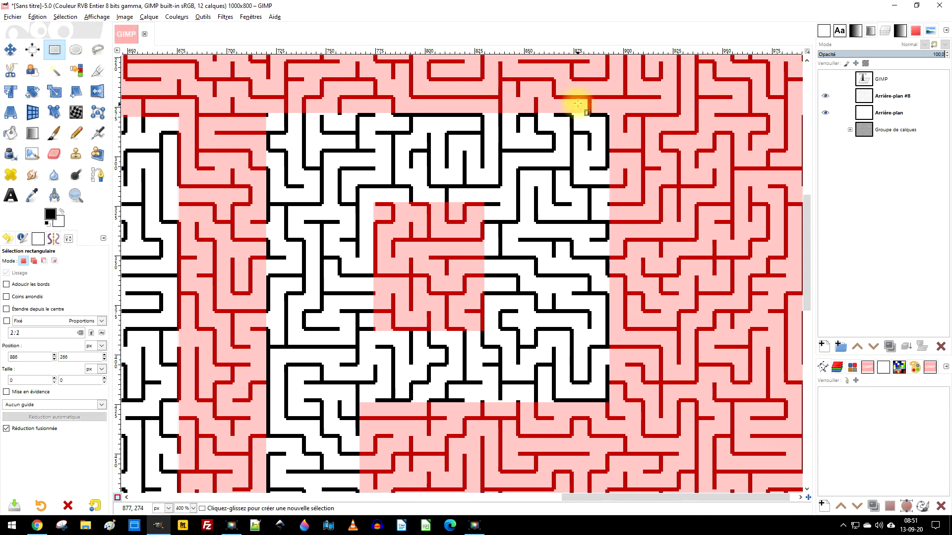
left_click_drag(573, 101, 670, 451)
scroll(670, 453, "down", 2)
scroll(676, 310, "up", 2)
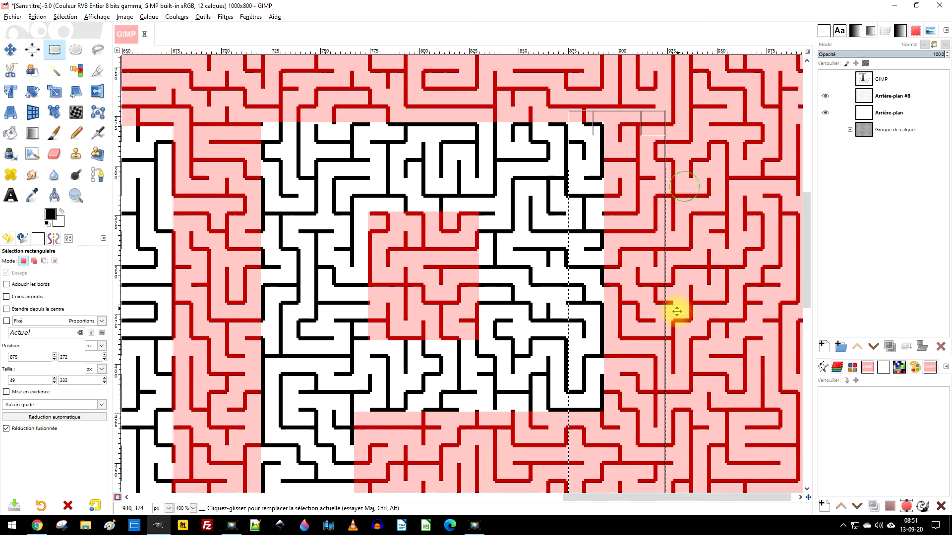
left_click_drag(578, 258, 570, 261)
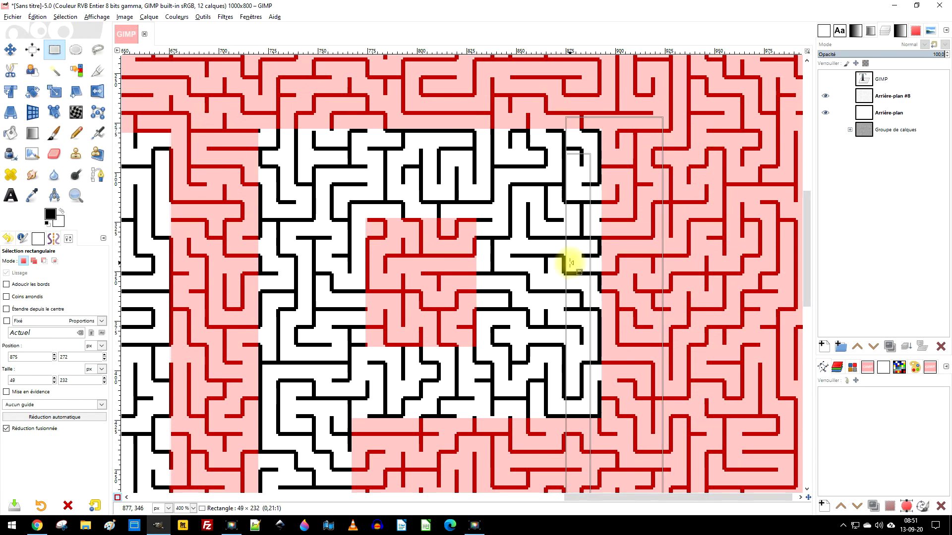
left_click(482, 223)
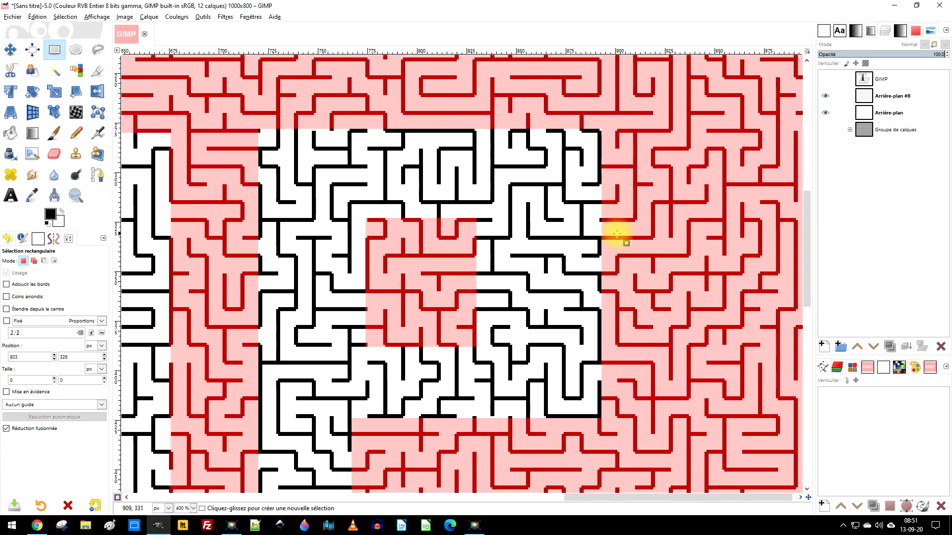
Select a 63 × 65 px area at position 785, 323 over the P's counter, fill it with black and clear the selection
left_click_drag(386, 218, 511, 346)
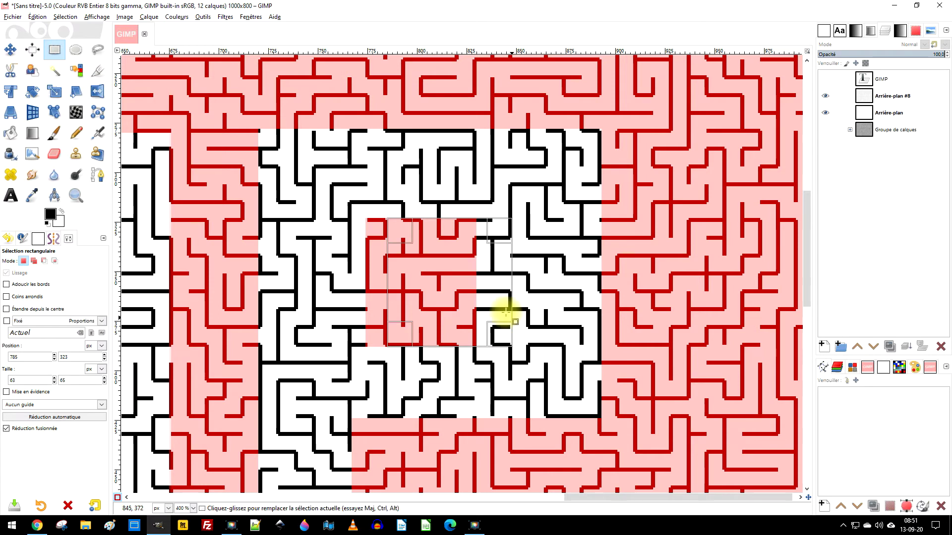
scroll(493, 260, "up", 2)
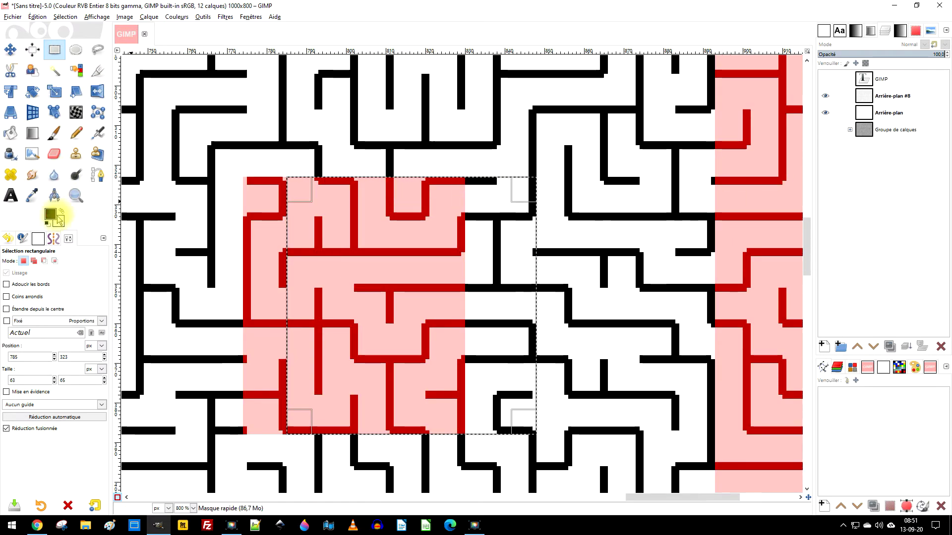
scroll(461, 233, "down", 3)
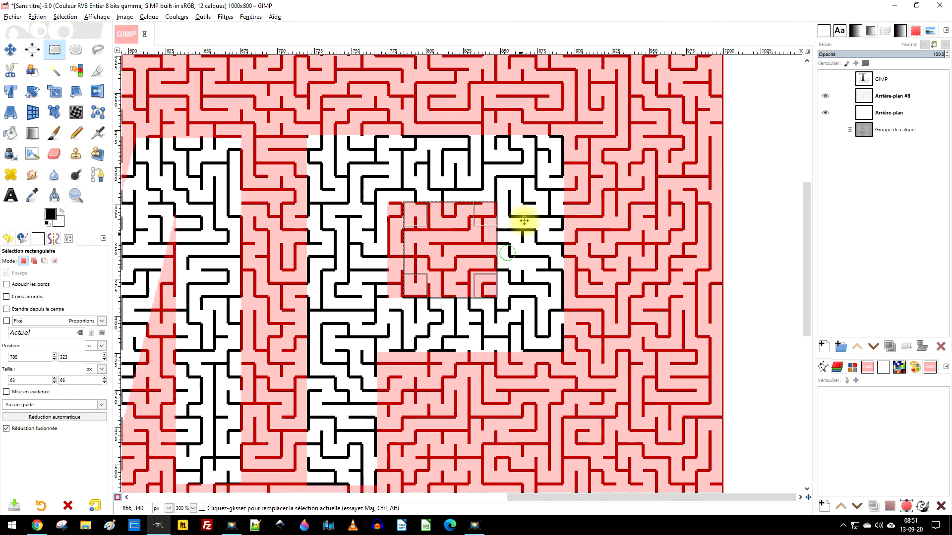
scroll(525, 212, "down", 1)
scroll(525, 212, "left", 1)
left_click(668, 215)
scroll(587, 267, "down", 2)
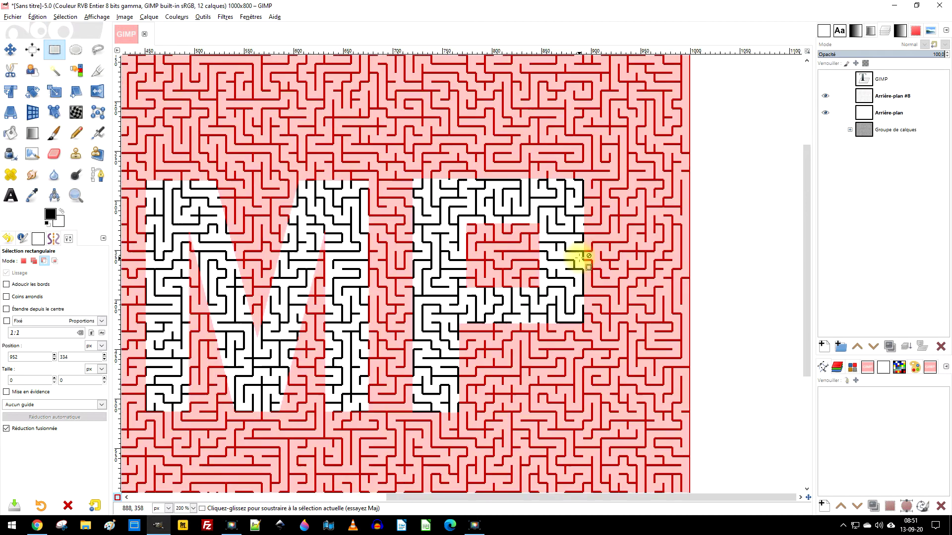
Square the M's inner diagonals to the maze walls and fill a 97 × 114 px area at position 517, 425 between its legs with black
scroll(342, 325, "up", 1)
scroll(338, 325, "up", 1)
left_click_drag(579, 278, 438, 284)
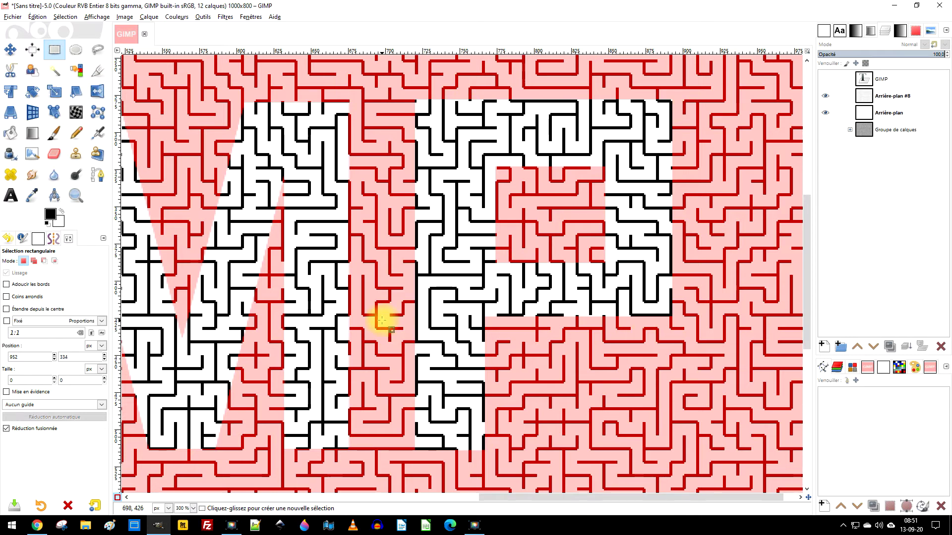
scroll(381, 320, "left", 5)
scroll(399, 240, "down", 2)
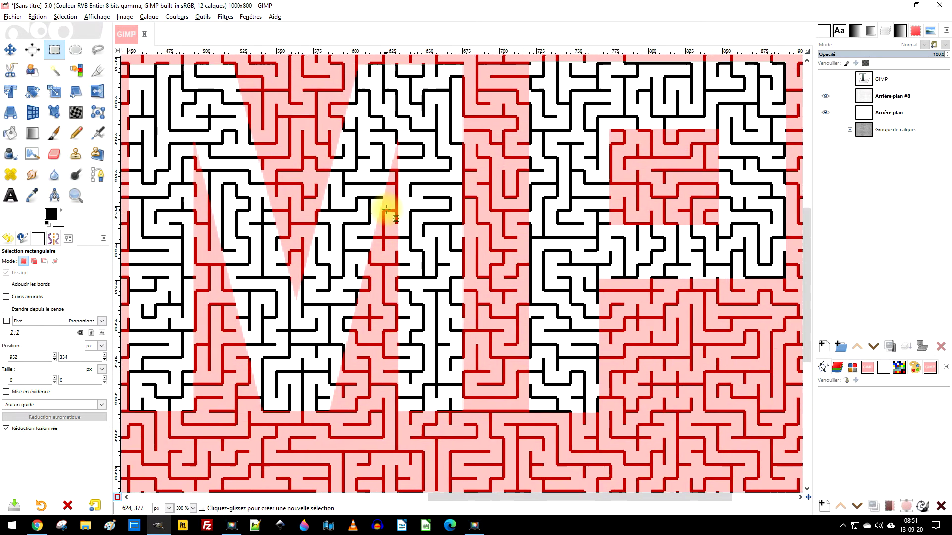
scroll(406, 158, "up", 3)
scroll(391, 201, "left", 3)
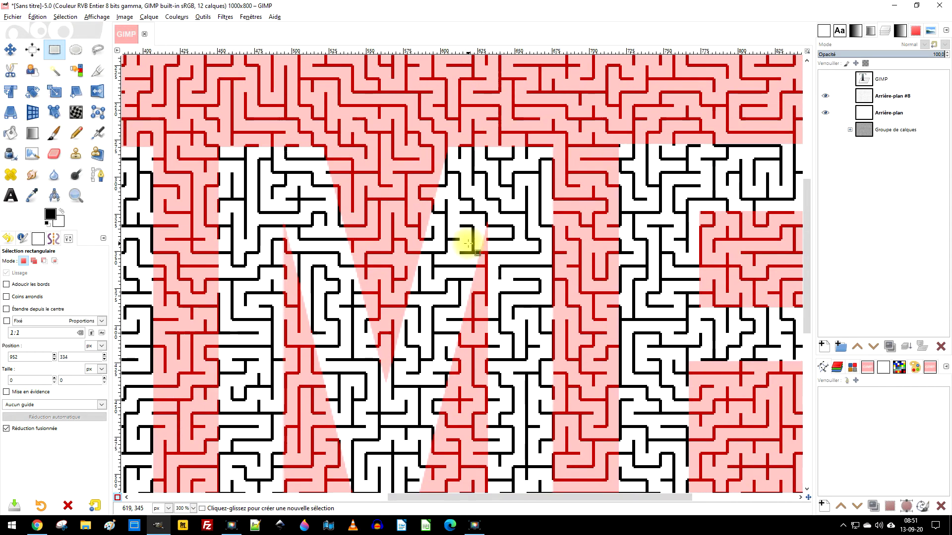
scroll(445, 204, "down", 4)
scroll(436, 208, "right", 1)
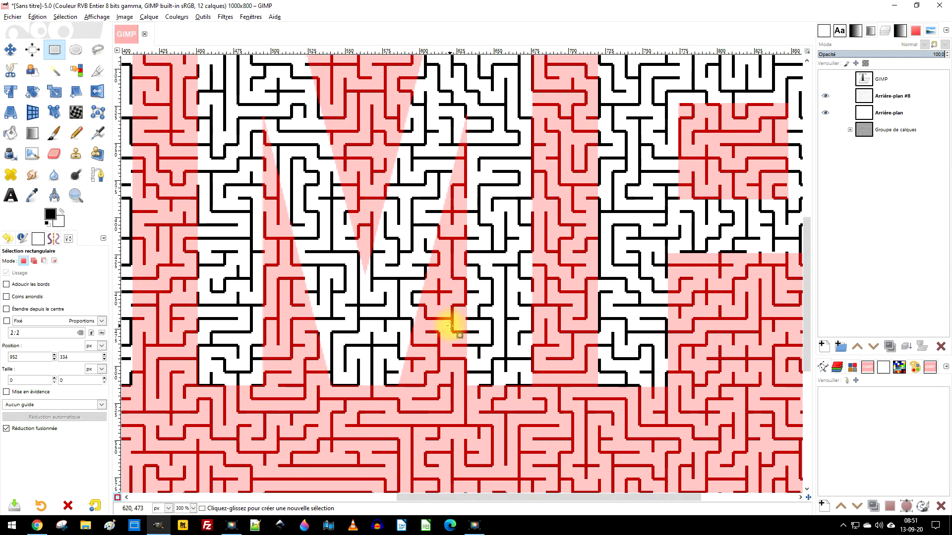
scroll(490, 345, "up", 2)
scroll(545, 420, "up", 2)
left_click_drag(578, 377, 336, 412)
scroll(350, 414, "up", 1)
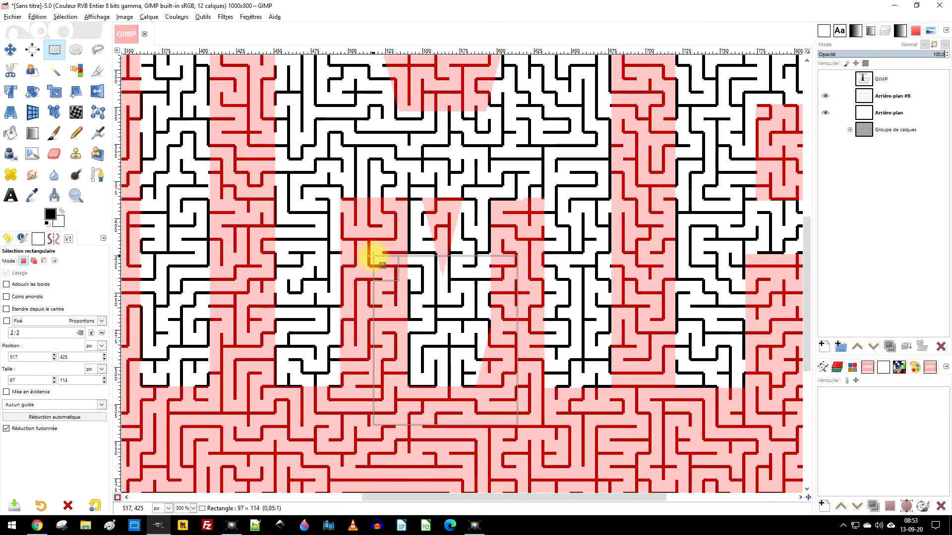
Square both sides of the M's upper notch, filling a 24 × 61 px strip at position 509, 280 with white
scroll(556, 236, "up", 3)
scroll(514, 251, "right", 3)
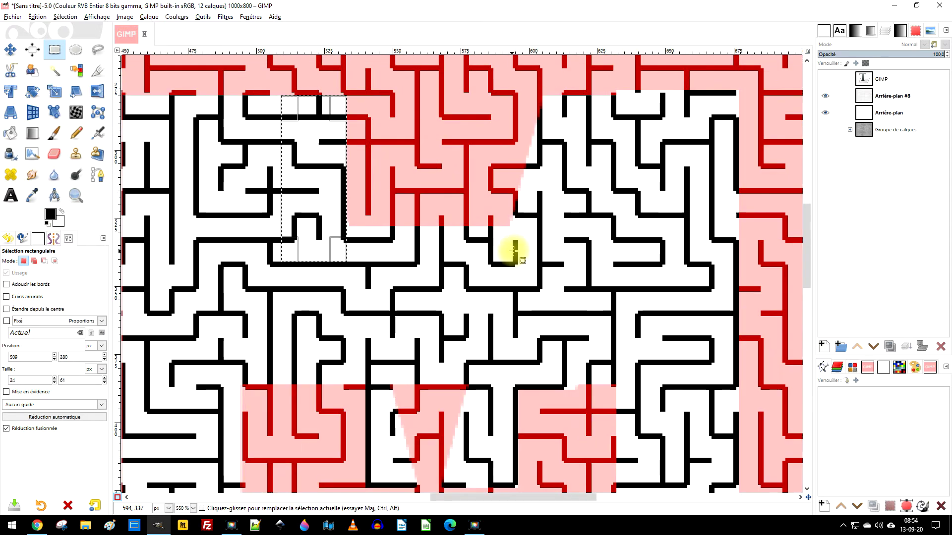
left_click_drag(620, 88, 620, 90)
Remove the leftover V tip between the M's legs and fill an 81 × 24 px strip at position 482, 364 with white
scroll(545, 231, "down", 2)
scroll(545, 230, "left", 1)
left_click_drag(515, 304, 562, 314)
scroll(562, 314, "down", 2)
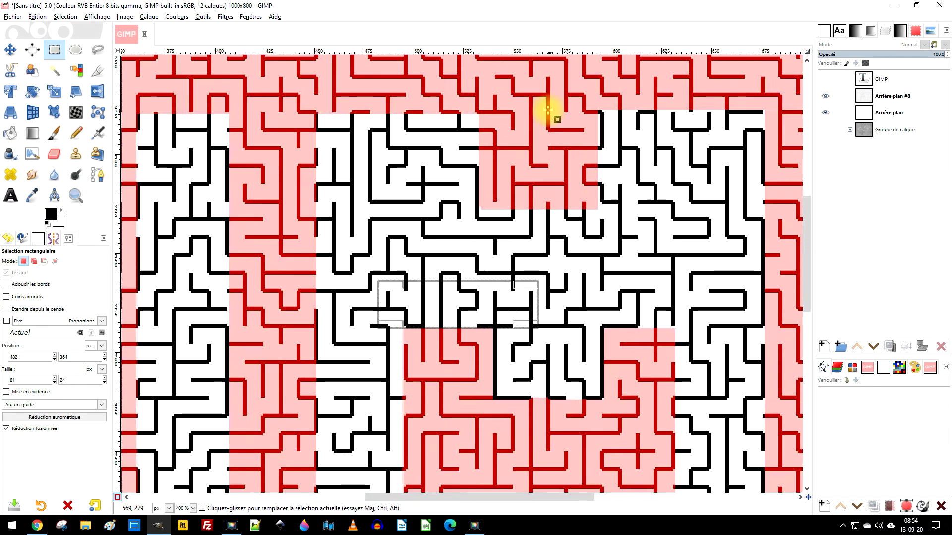
Select a 61 × 60 px area at position 533, 272 over the M's upper notch, fill it with black and clear the selection
scroll(548, 109, "up", 1)
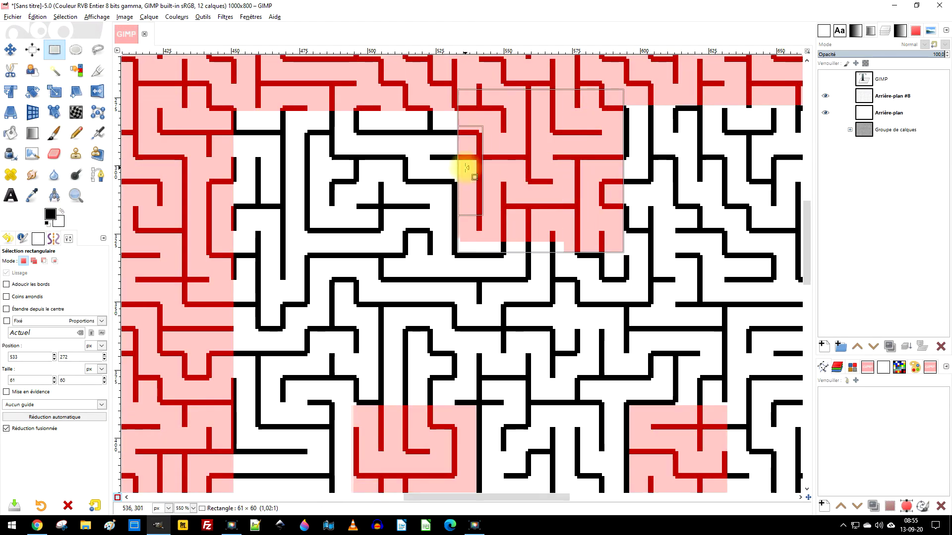
left_click_drag(466, 169, 466, 168)
scroll(637, 207, "down", 2)
scroll(531, 311, "up", 1)
scroll(349, 267, "down", 2)
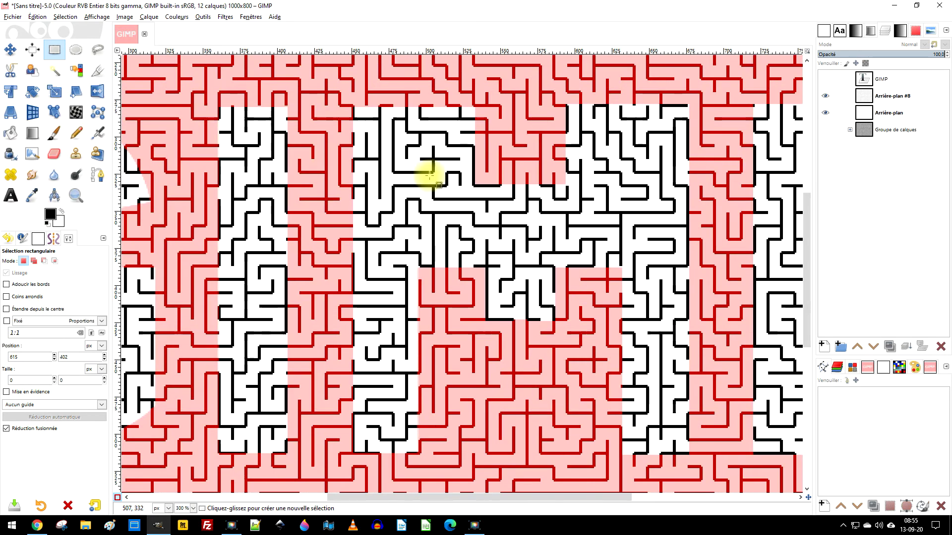
Fill the M's first leg, 47 × 236 px at position 450, 278, with white and the 20 × 236 px strip at 430, 278 with black
left_click(425, 170)
scroll(203, 209, "up", 3)
scroll(529, 311, "down", 3)
left_click_drag(529, 311, 358, 214)
scroll(397, 410, "up", 2)
scroll(406, 249, "down", 3)
scroll(160, 212, "up", 3)
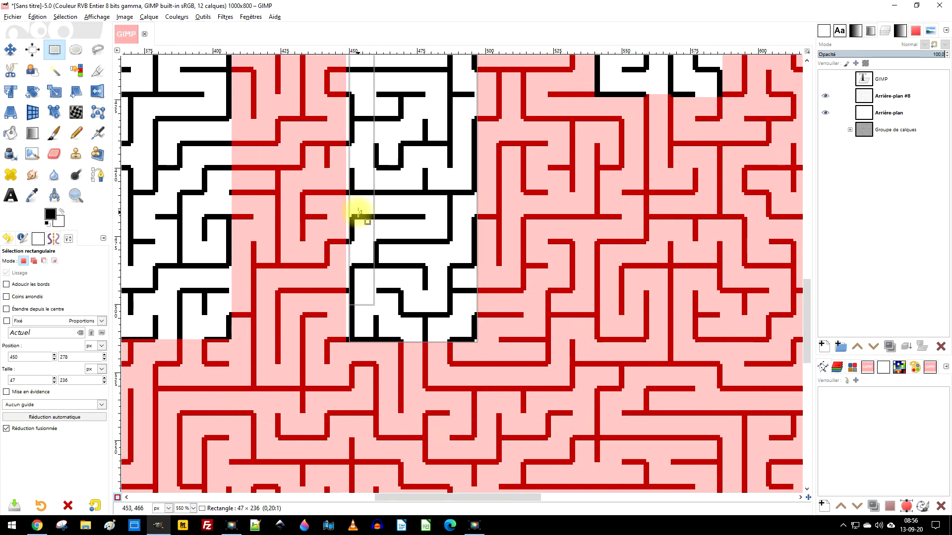
scroll(485, 357, "down", 3)
scroll(485, 294, "up", 4)
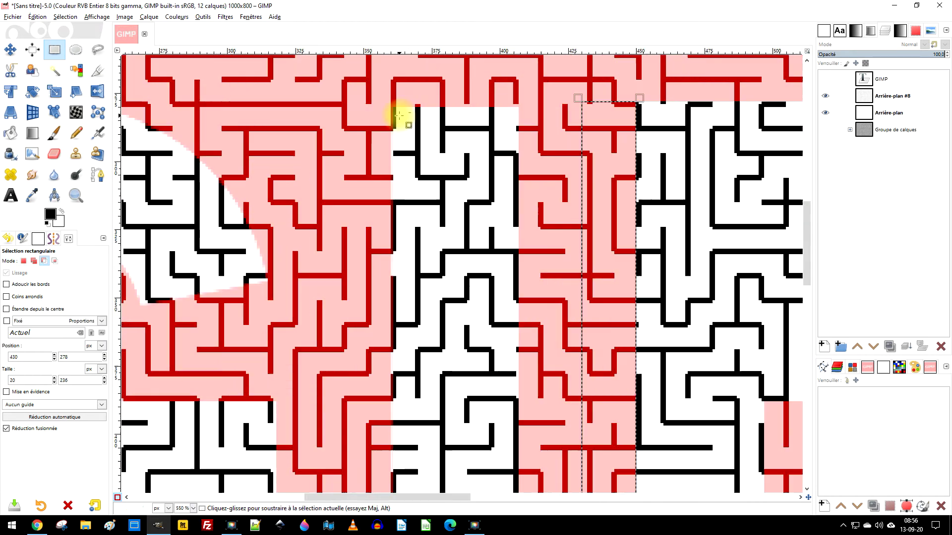
Select a 47 × 245 px area at position 360, 269 over the letter I and fill it with white
scroll(471, 426, "down", 3)
left_click_drag(471, 427, 512, 319)
scroll(410, 192, "up", 4)
scroll(444, 268, "down", 3)
scroll(512, 319, "up", 2)
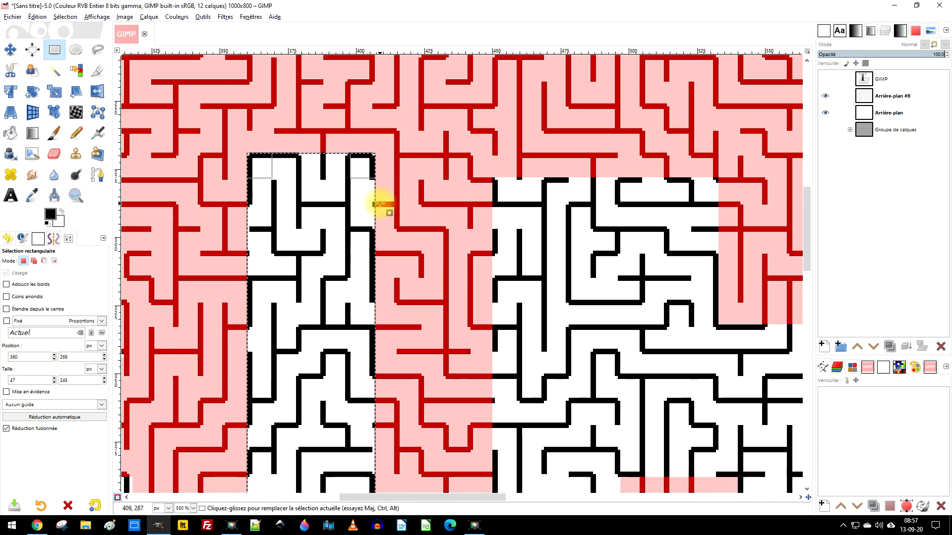
Fill a 67 × 28 px area at position 203, 325 under the G's upper arc with black and square the arc's end with white
scroll(382, 202, "down", 1)
scroll(433, 347, "up", 2)
scroll(484, 263, "down", 2)
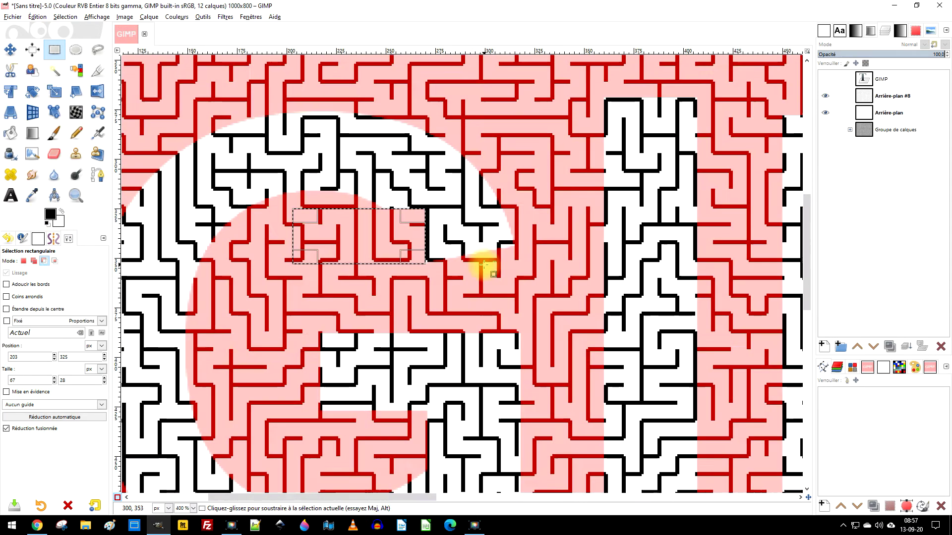
left_click_drag(485, 264, 539, 155)
scroll(547, 270, "up", 2)
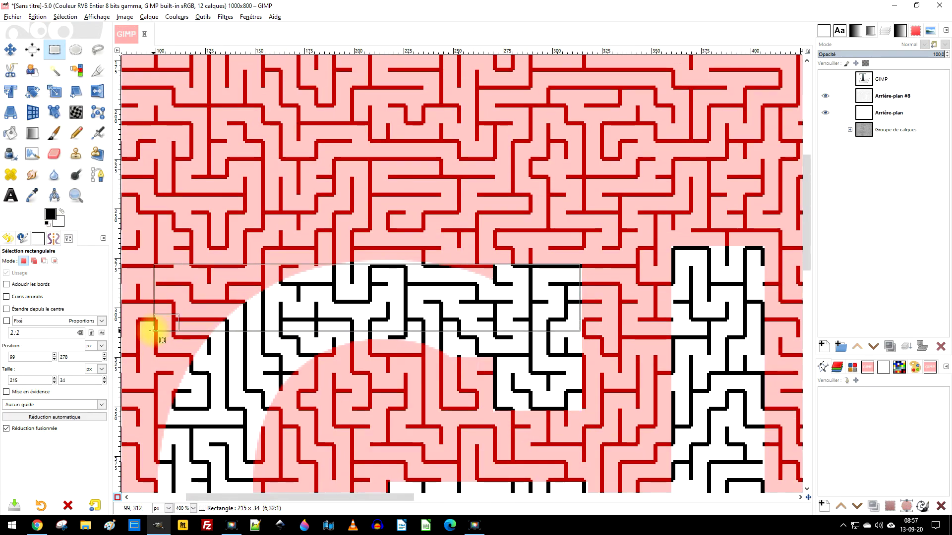
Fill a 215 × 34 px area at position 99, 278 and a 37 × 235 px area at 99, 279 along the G's outer curve with white
left_click_drag(154, 330, 155, 329)
scroll(400, 171, "down", 1)
left_click_drag(344, 473, 344, 493)
scroll(345, 368, "up", 1)
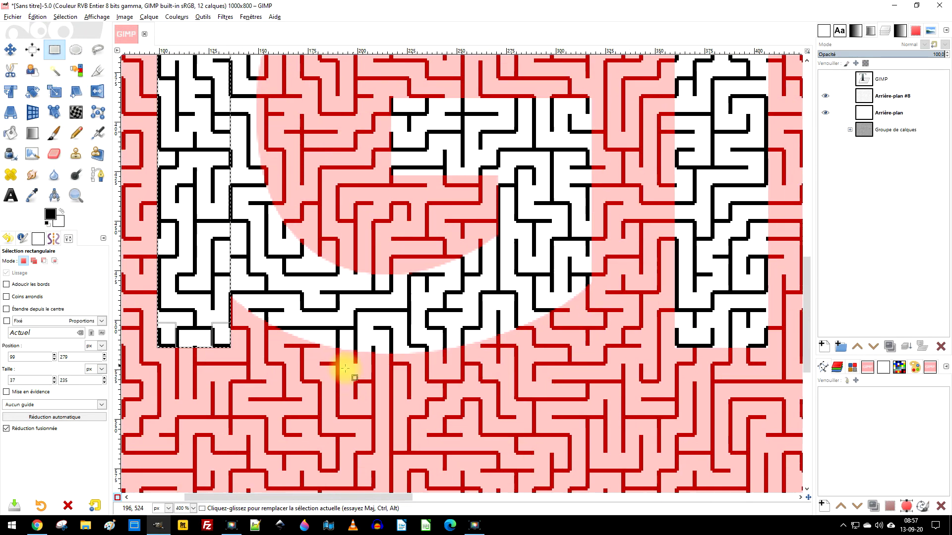
Select an 18 × 71 px strip at position 299, 443 at the G's lower outer corner, fill it with white and clear the selection
left_click(323, 341)
scroll(592, 347, "up", 2)
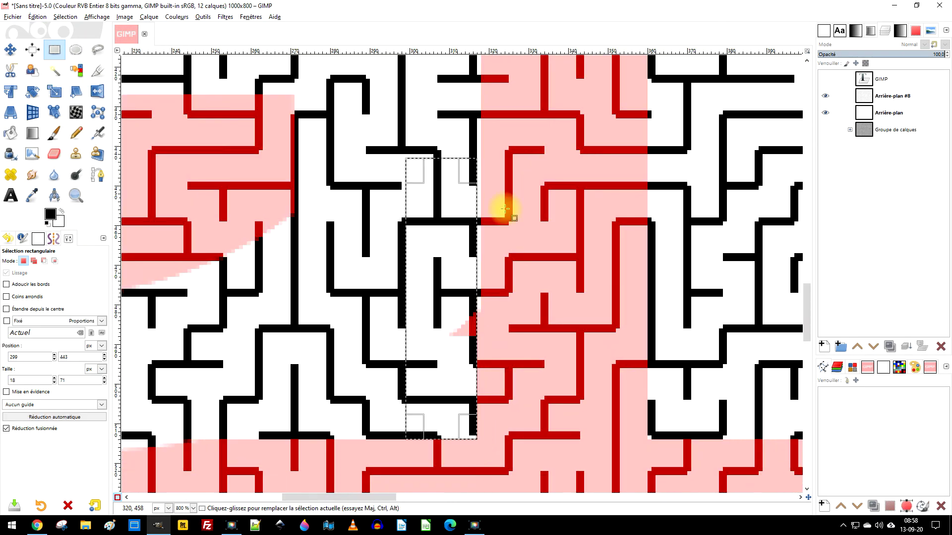
scroll(504, 209, "up", 3)
left_click_drag(421, 329, 421, 103)
left_click_drag(59, 222, 421, 223)
scroll(290, 299, "up", 2)
left_click(290, 299)
scroll(440, 365, "down", 3)
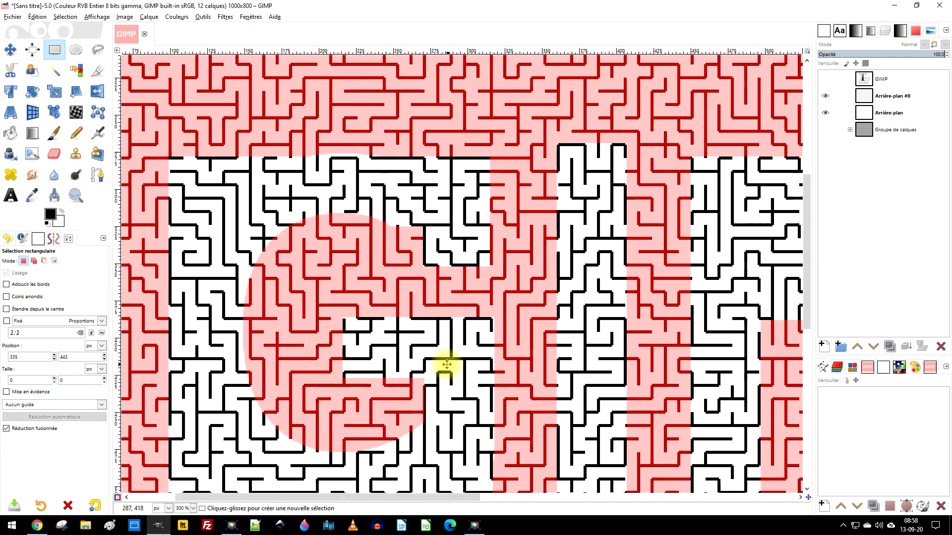
Select a 56 × 191 px area at position 117, 307 over the curved side of the G's counter and fill it with white
scroll(591, 219, "down", 3)
left_click_drag(330, 170, 409, 464)
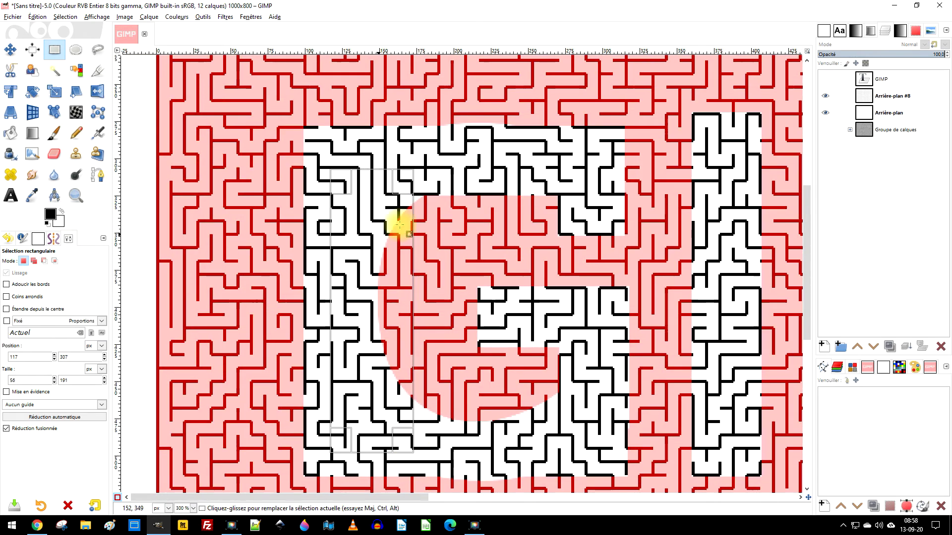
key("Delete")
Fill a 97 × 34 px area at position 173, 442 in the G's lower counter with black and select a 24 × 96 px strip at 155, 325
scroll(513, 140, "up", 2)
left_click_drag(331, 285, 395, 264)
scroll(203, 194, "up", 2)
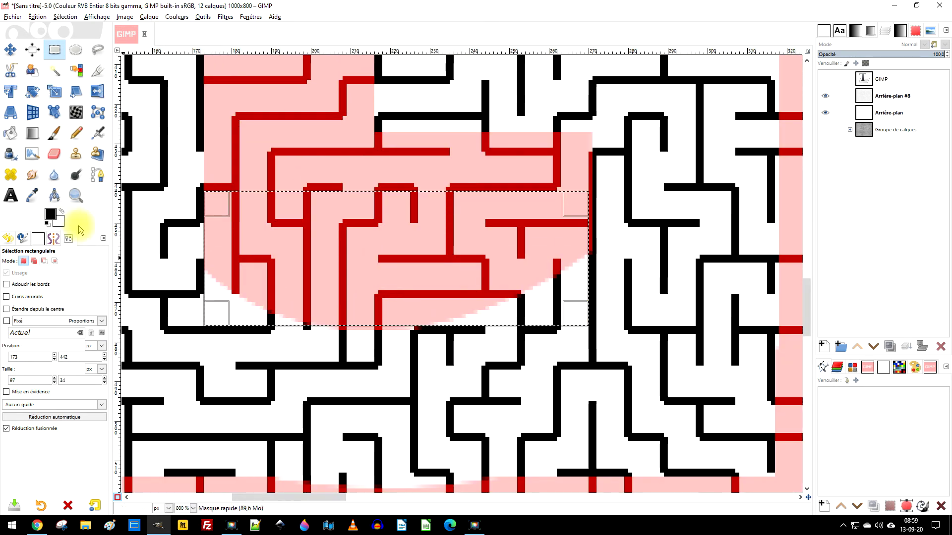
scroll(132, 256, "down", 3)
left_click(633, 170)
scroll(413, 298, "up", 2)
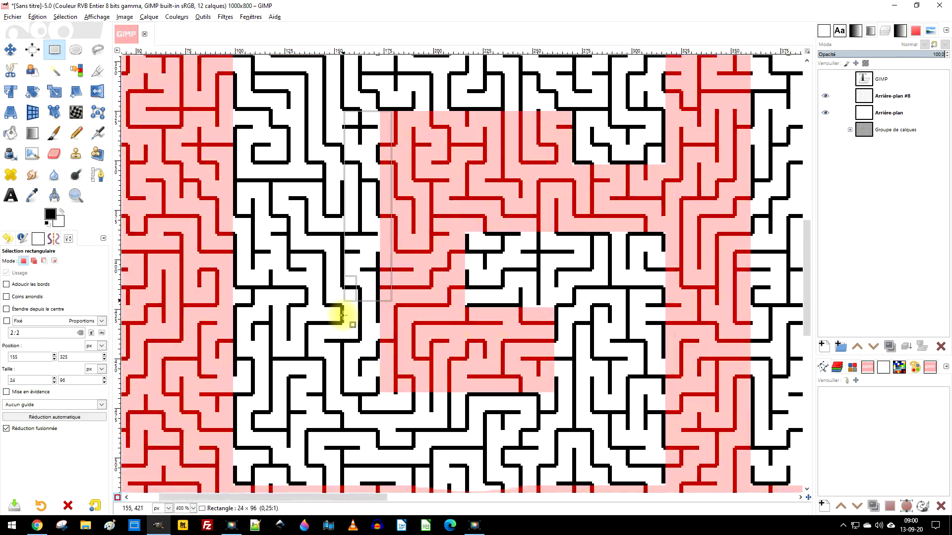
Turn off the quick mask to get the lettering as a selection and convert that selection to a path
key("1")
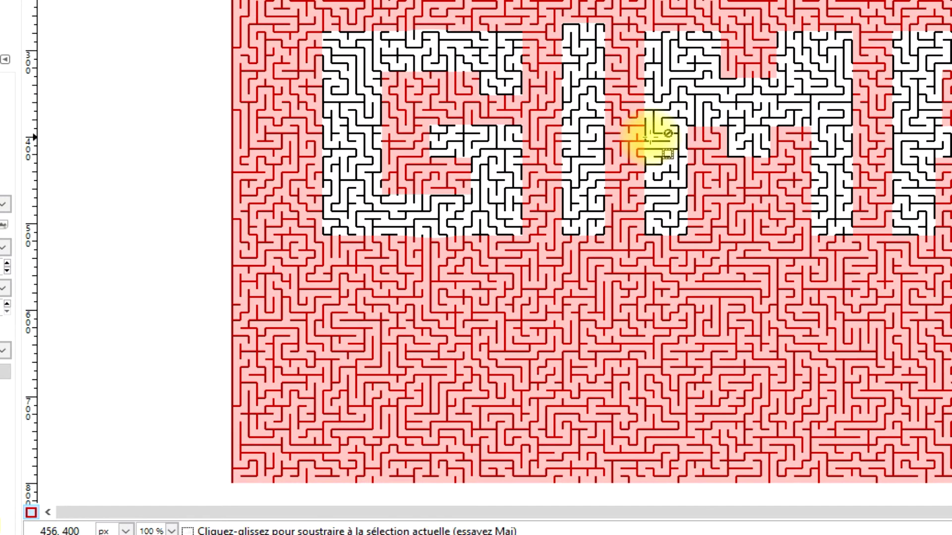
left_click(31, 513)
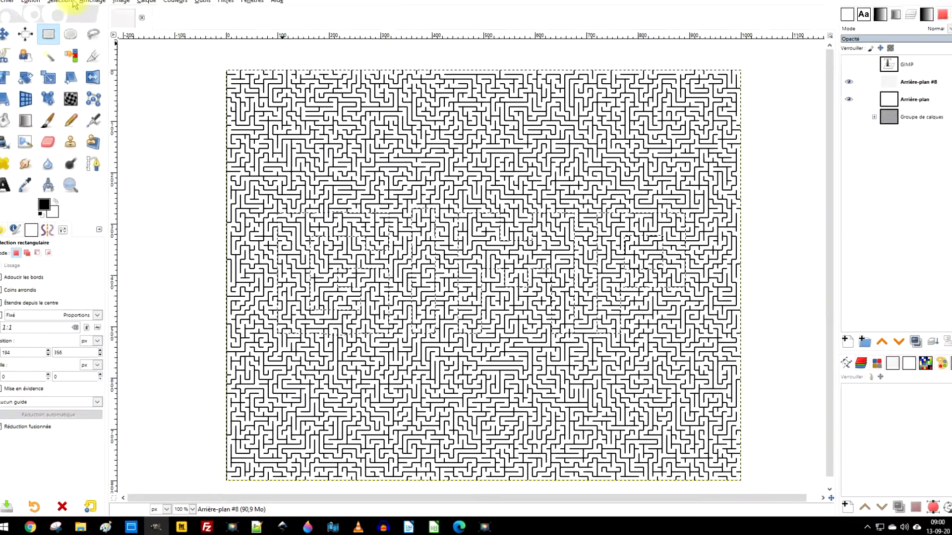
left_click(72, 2)
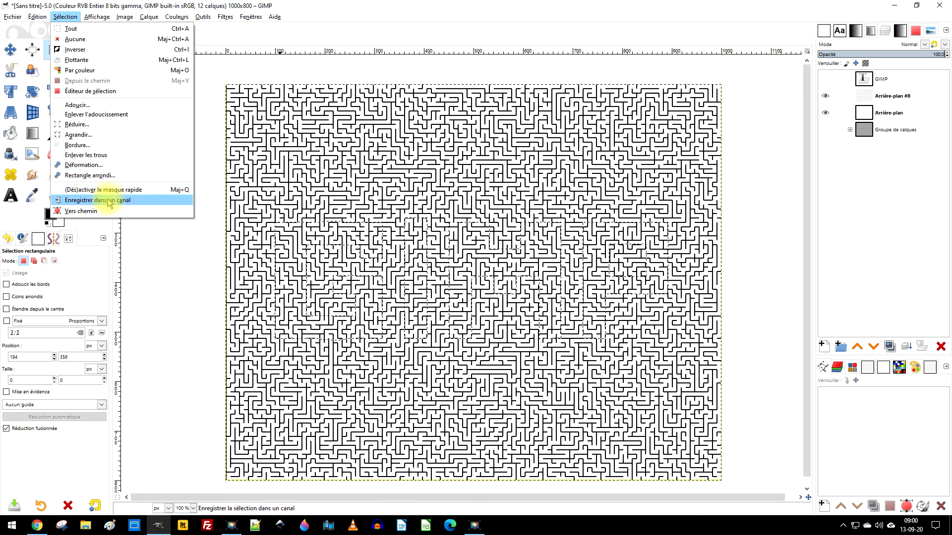
left_click(86, 213)
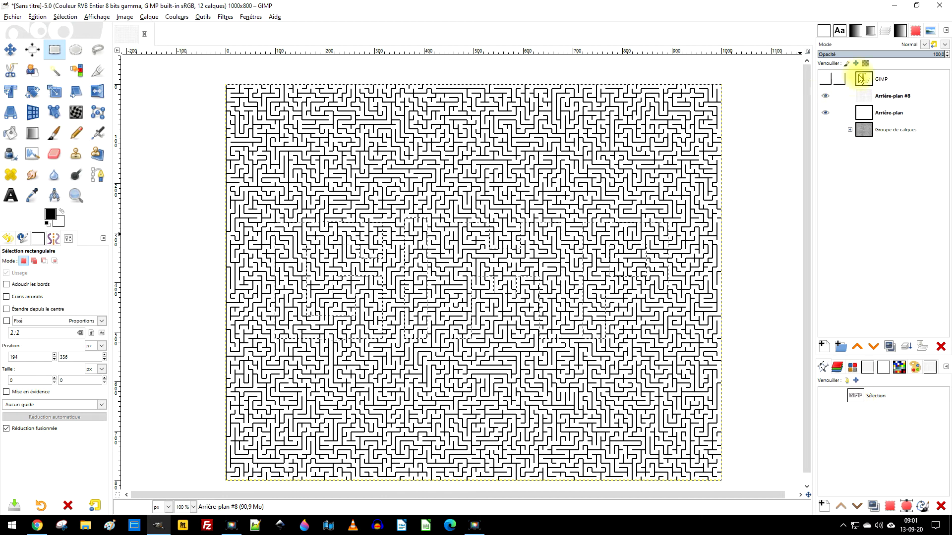
Create a 1000 × 800 px layer named "masque blanc" filled with white (Blanc)
left_click(824, 346)
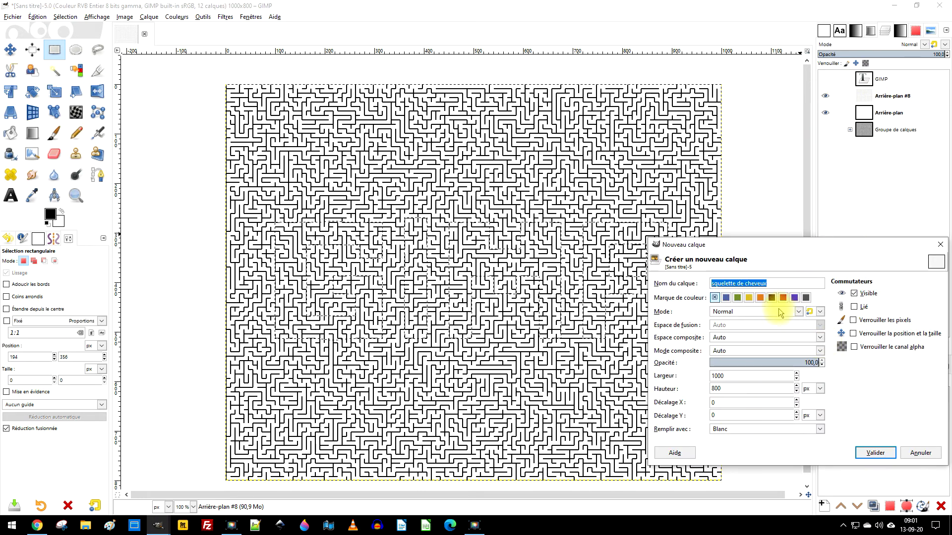
type("MAS")
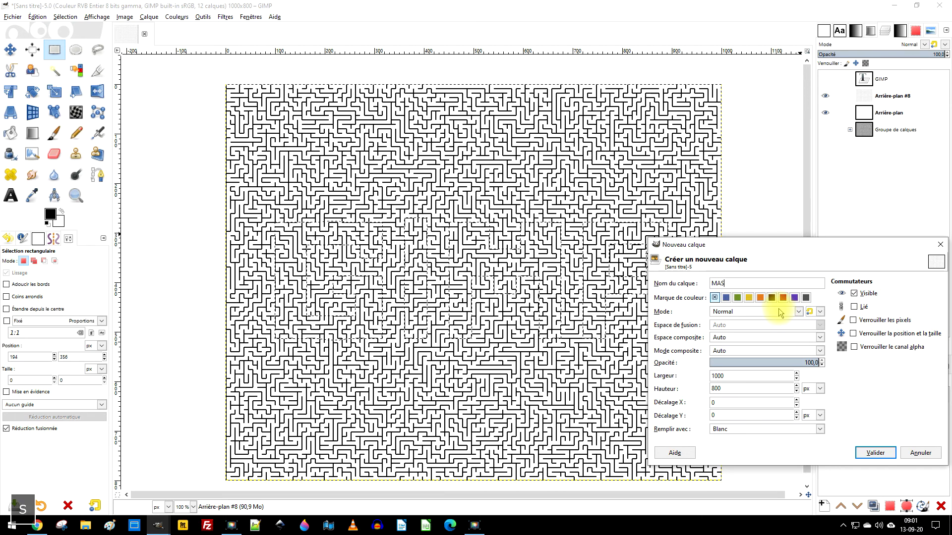
type("QUE")
key("BackSpace")
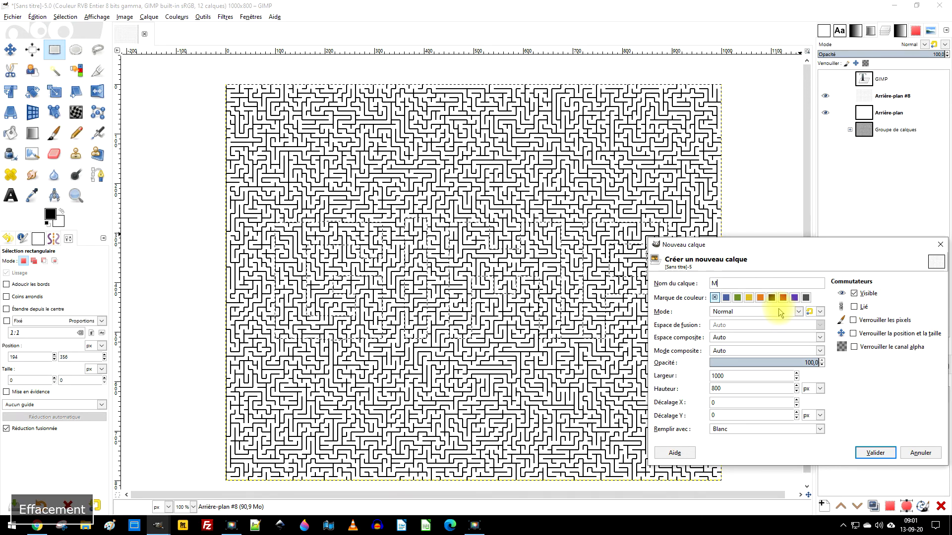
key("Caps_Lock")
type("masque ")
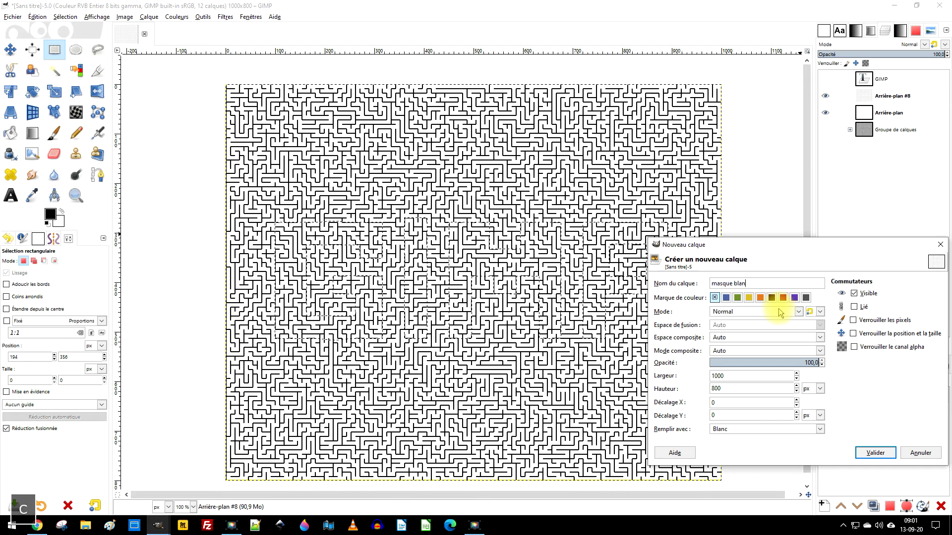
type("blanc")
key("Return")
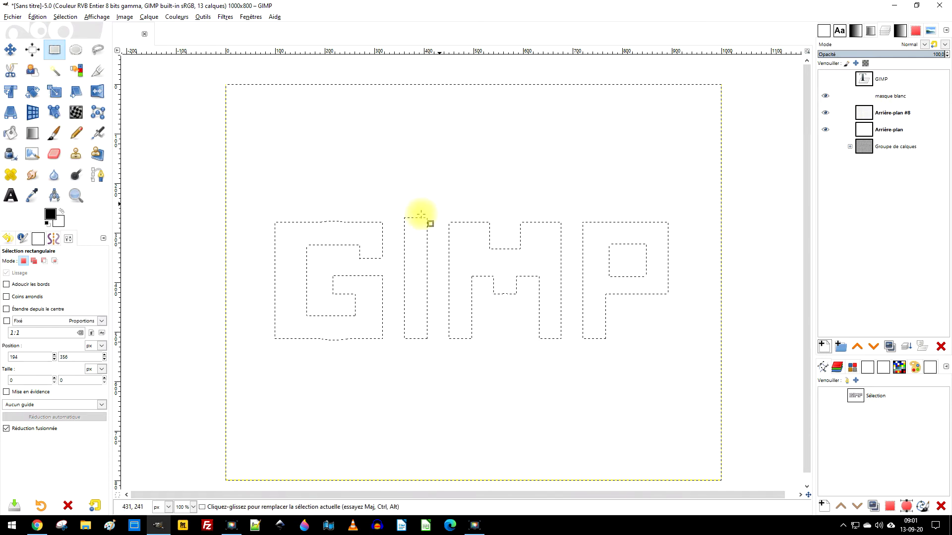
Display the lettering path and, with the Paths tool in Modifier mode, delete the two raised nodes on the G's top edge
scroll(334, 218, "up", 5, "ctrl")
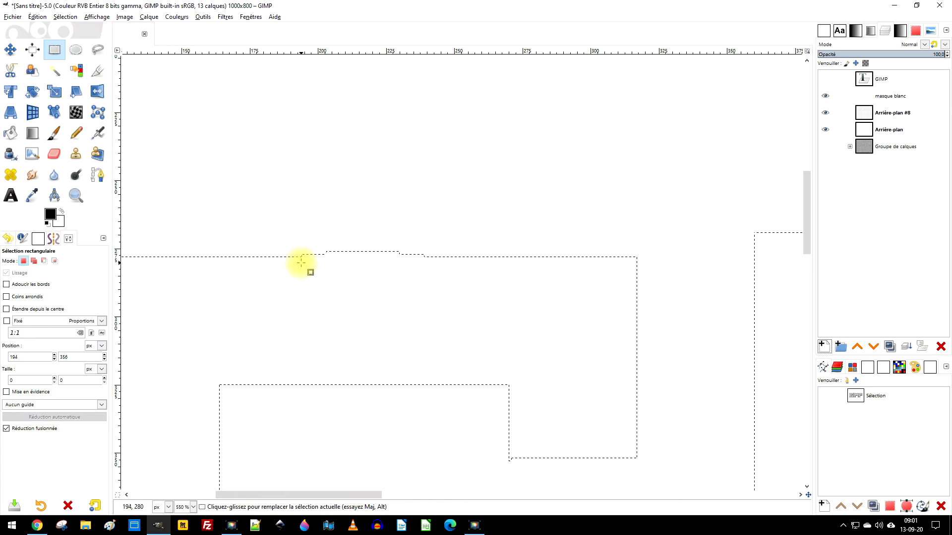
left_click(829, 396)
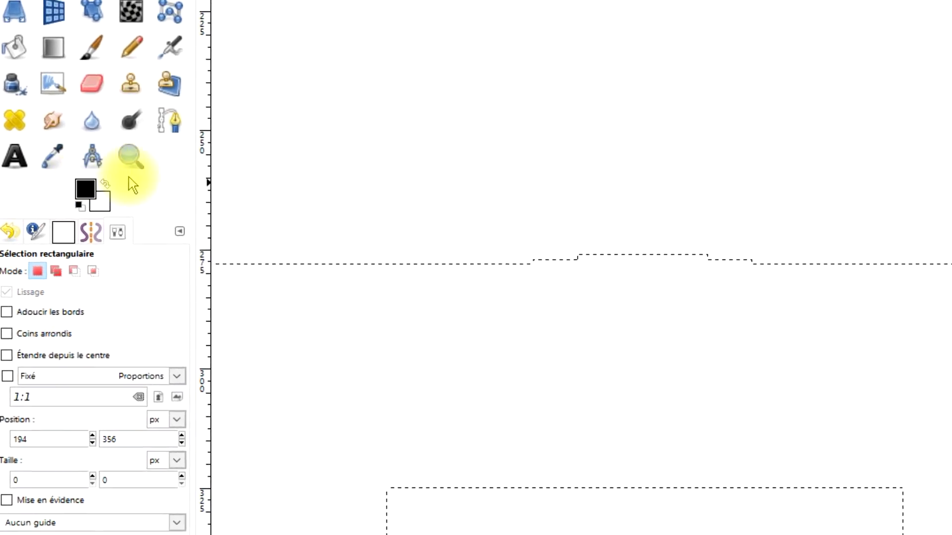
left_click(166, 121)
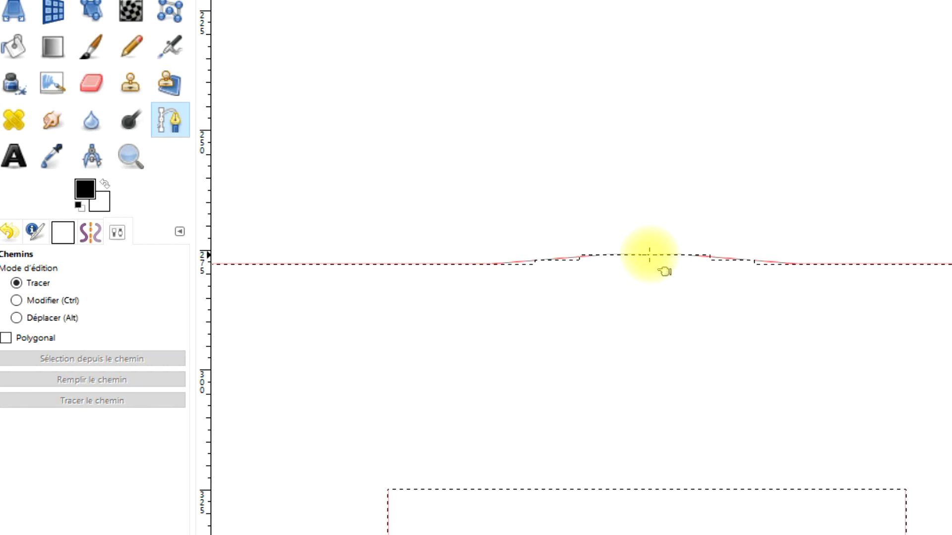
left_click(650, 251)
scroll(725, 248, "up", 2, "ctrl")
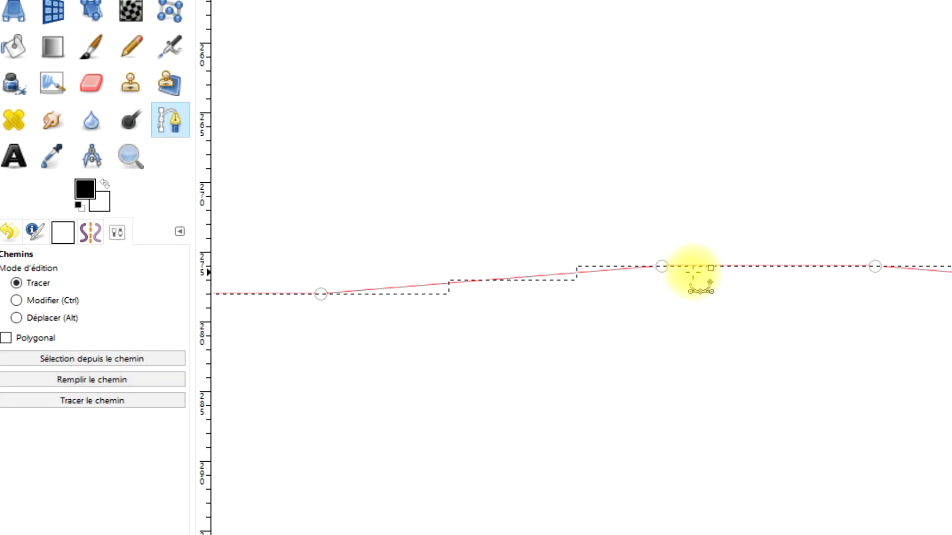
left_click(45, 300)
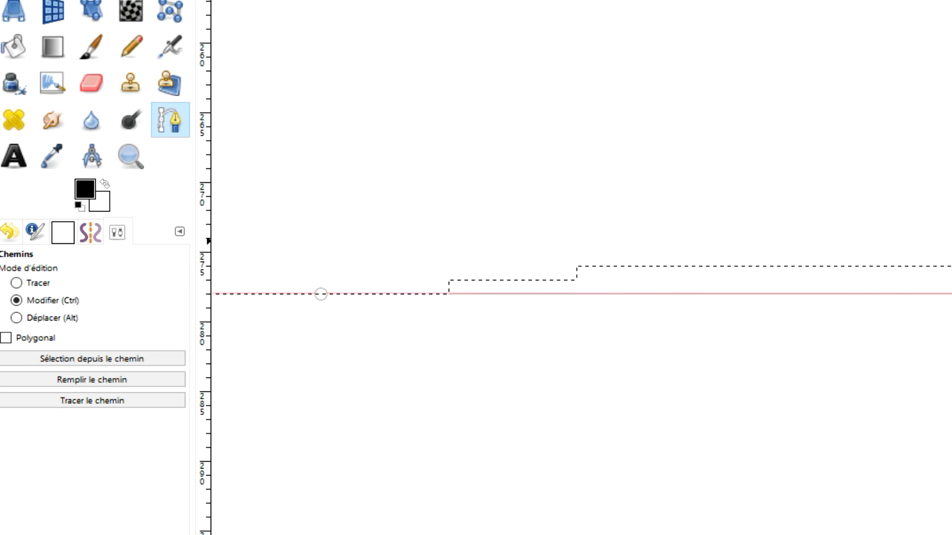
Delete the two bulging path nodes on the G's bottom edge so it runs straight
scroll(476, 248, "down", 3)
scroll(729, 460, "down", 3)
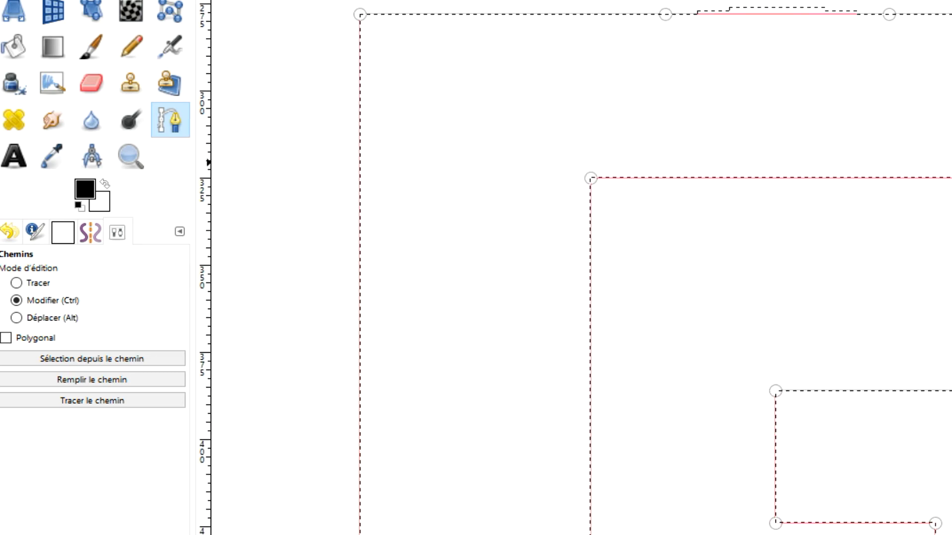
scroll(729, 460, "down", 5)
scroll(729, 460, "up", 4)
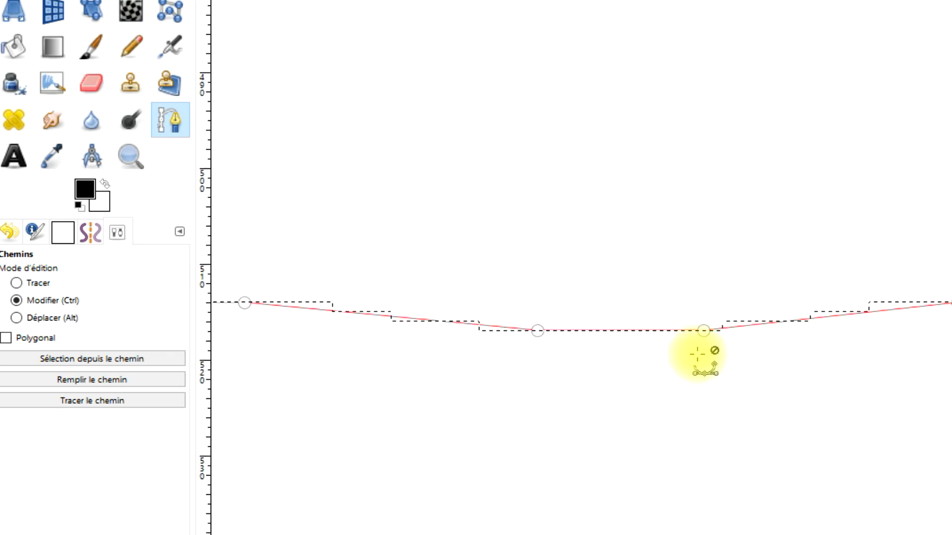
left_click(538, 329, "ctrl+shift")
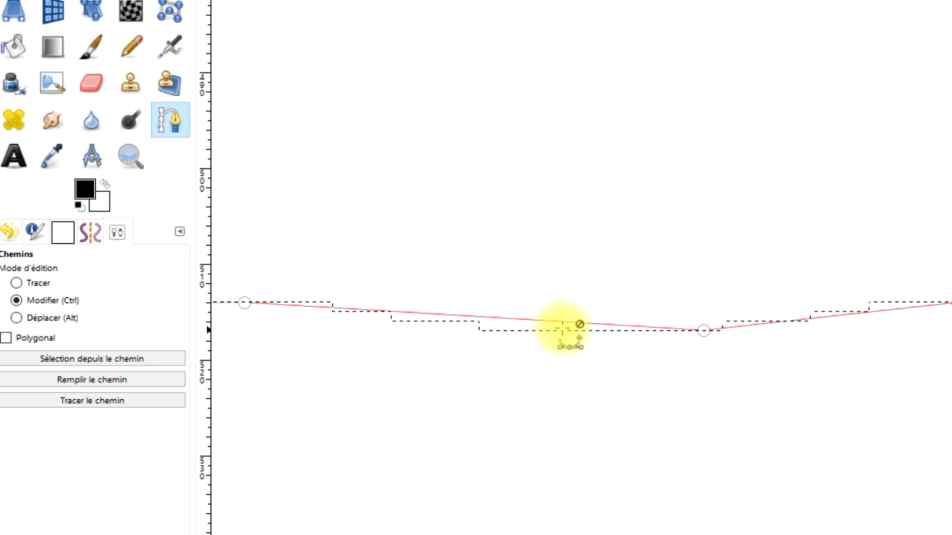
left_click(704, 331, "ctrl+shift")
Delete the extra path nodes between the corners of the M's lower central notch to straighten that edge
scroll(935, 234, "down", 3)
scroll(934, 234, "up", 6)
scroll(903, 430, "right", 5)
scroll(903, 429, "down", 2)
scroll(903, 429, "right", 3)
scroll(903, 429, "right", 4)
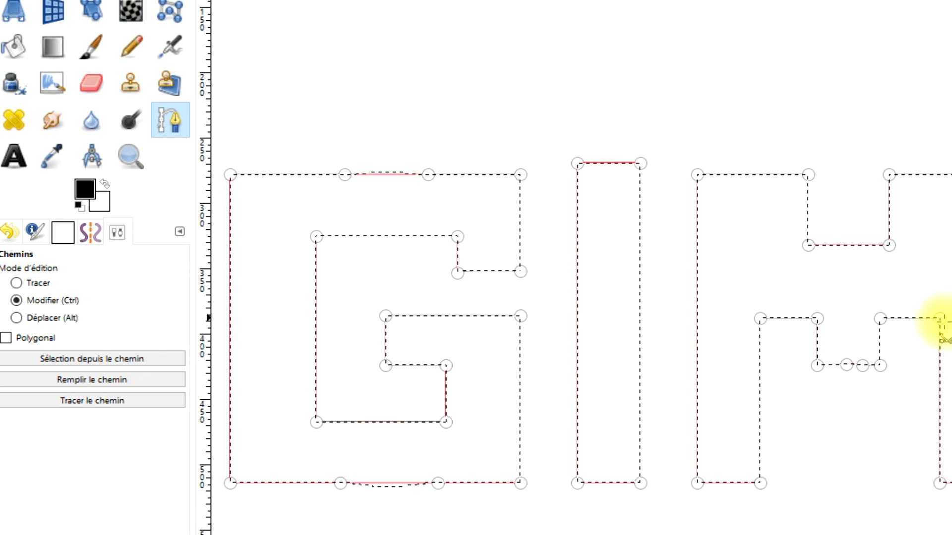
scroll(853, 386, "up", 3)
scroll(868, 357, "up", 1)
scroll(842, 293, "up", 2)
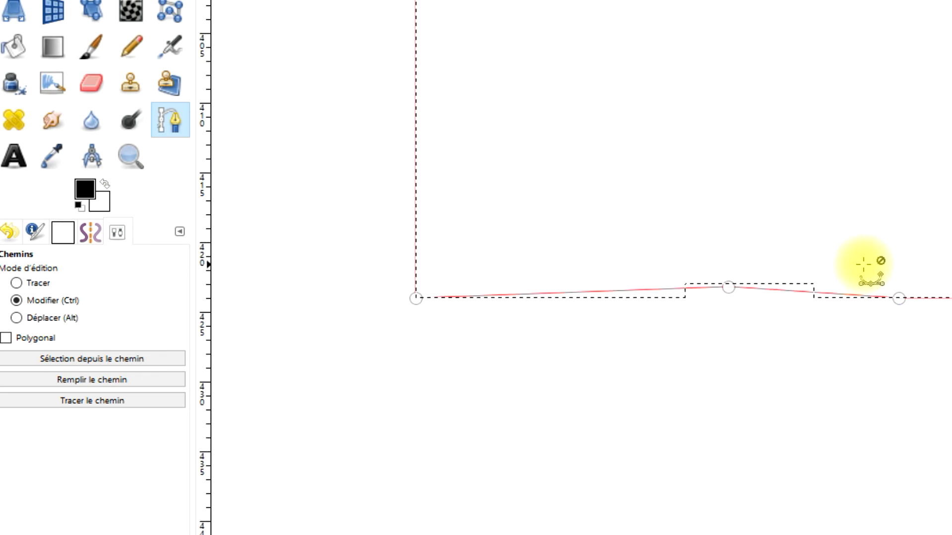
left_click(729, 287)
scroll(765, 260, "down", 4)
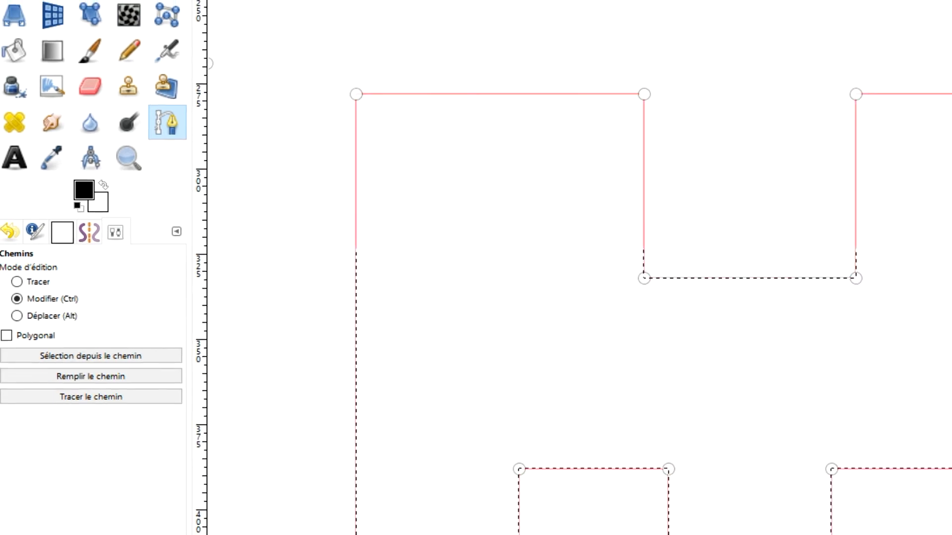
Convert the current lettering selection to a second path, then undo and redo that conversion
scroll(949, 308, "down", 3)
scroll(783, 297, "left", 4)
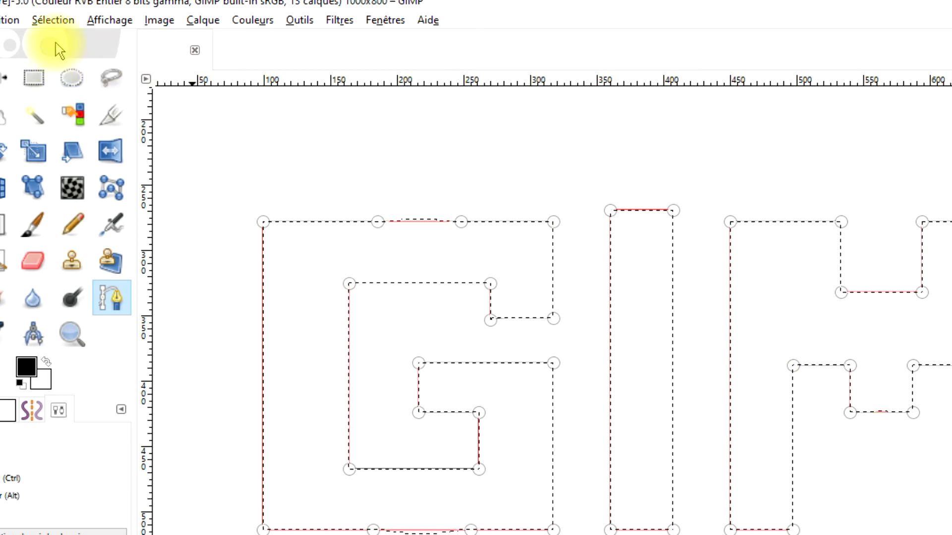
left_click(53, 19)
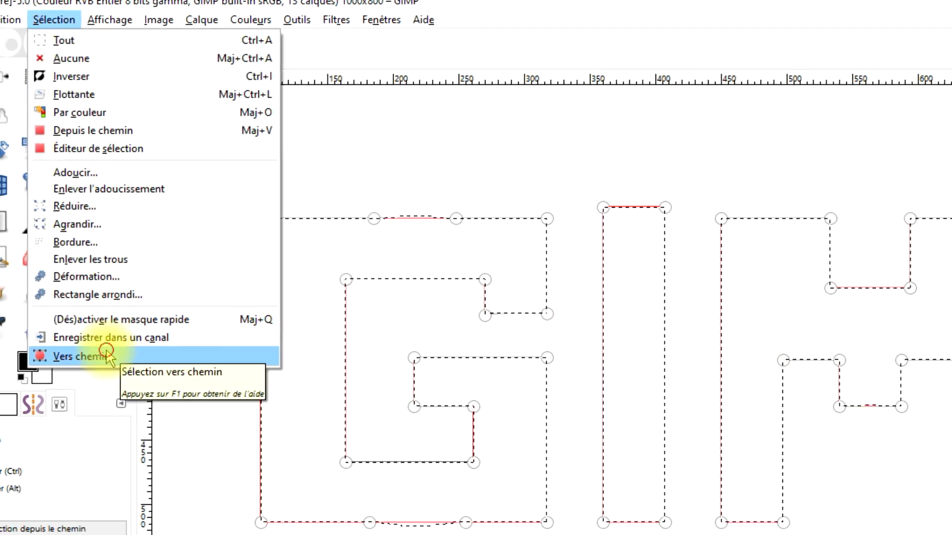
left_click(105, 353)
left_click(825, 411)
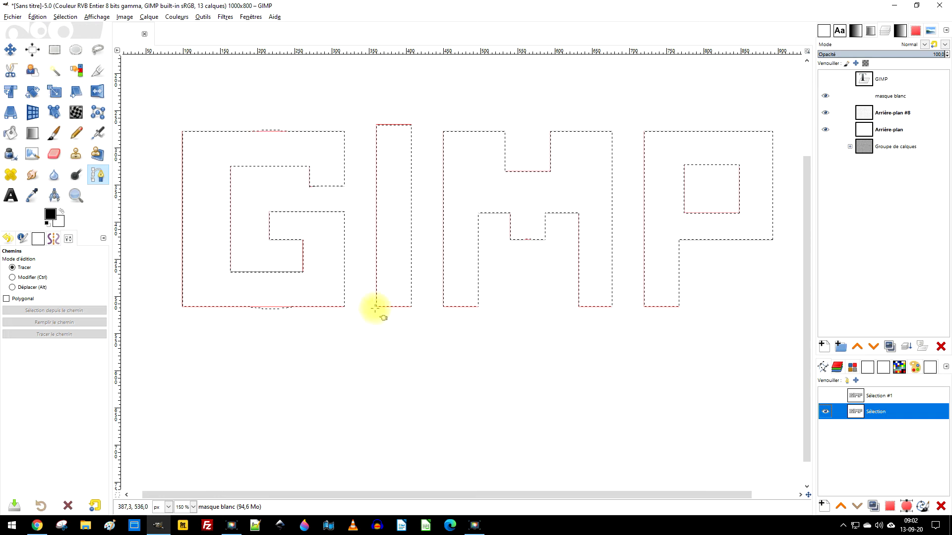
scroll(282, 191, "up", 3)
left_click_drag(367, 187, 425, 322)
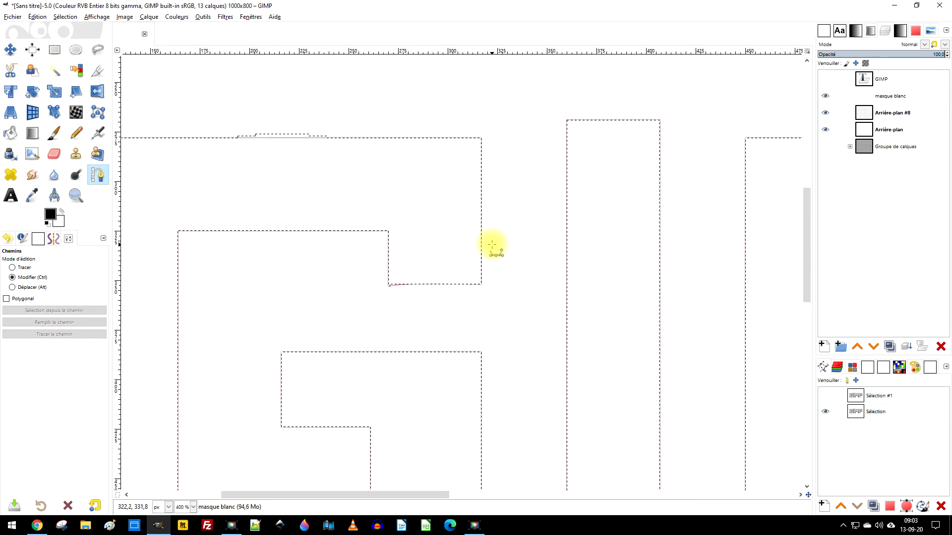
key("ctrl+z")
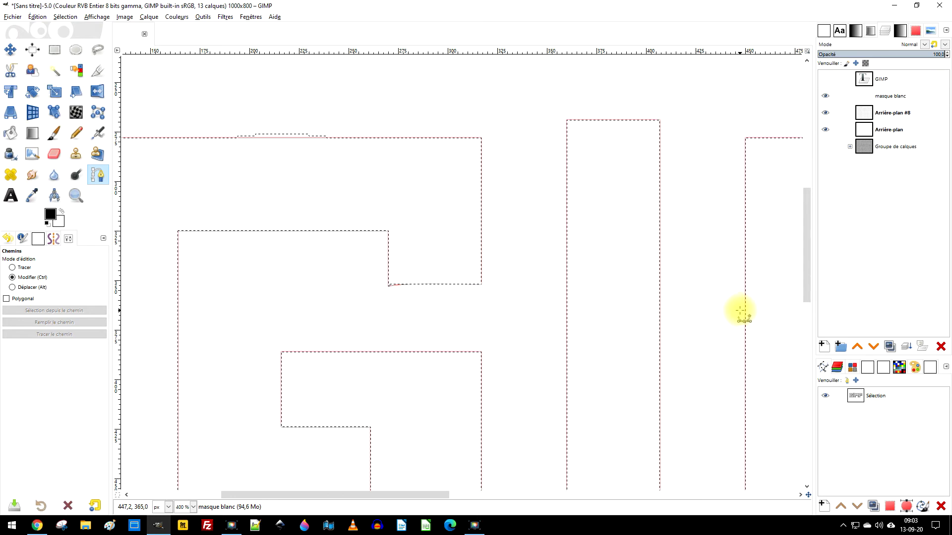
key("ctrl+y")
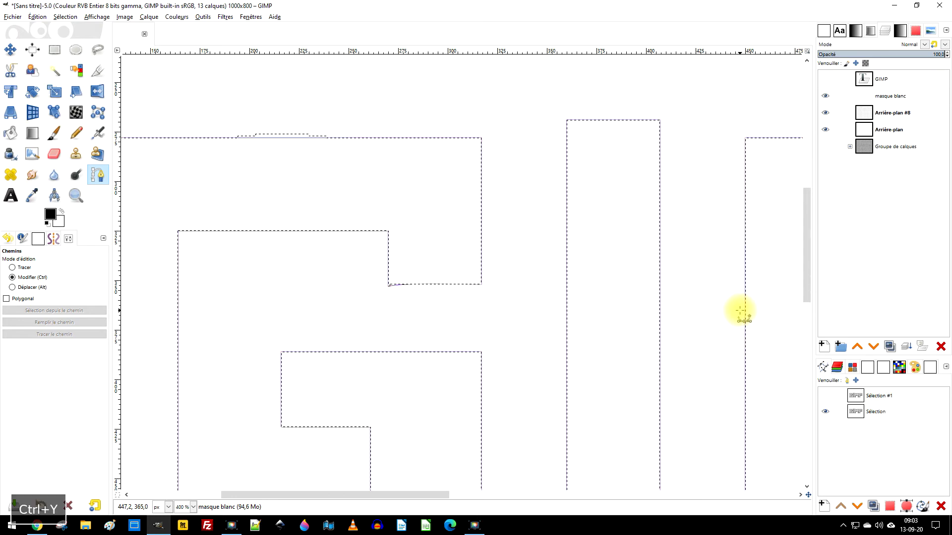
Show the Sélection #1 path to compare it with the edited path, then hide and delete Sélection #1
left_click(826, 397)
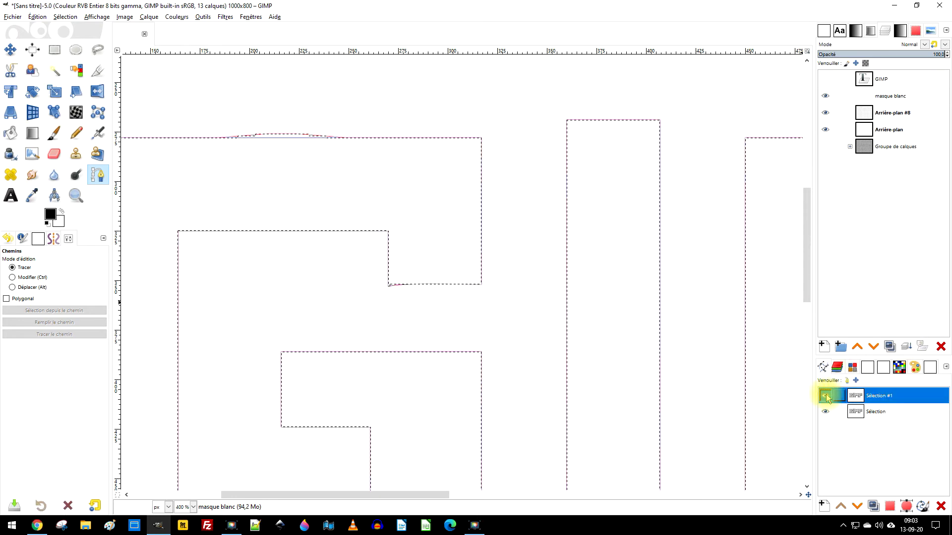
left_click(880, 417)
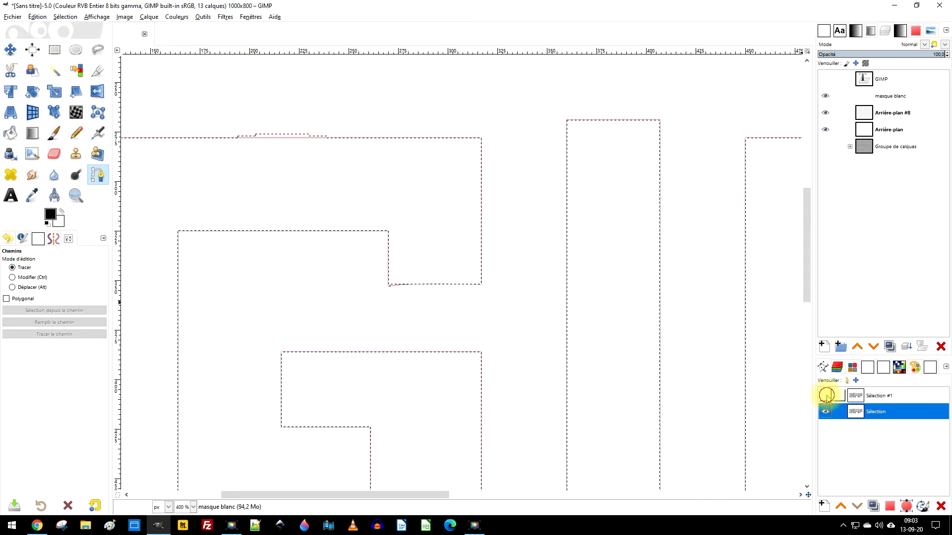
left_click(894, 395)
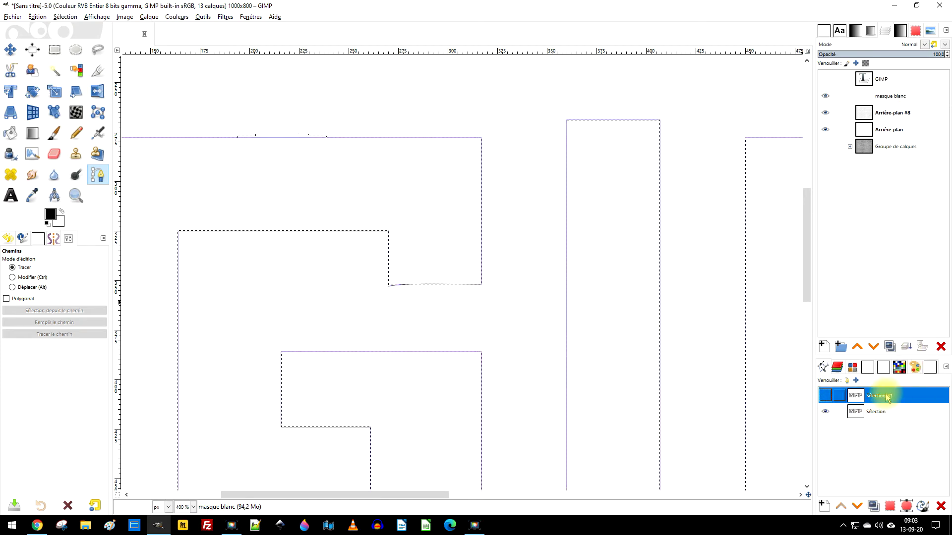
left_click(940, 506)
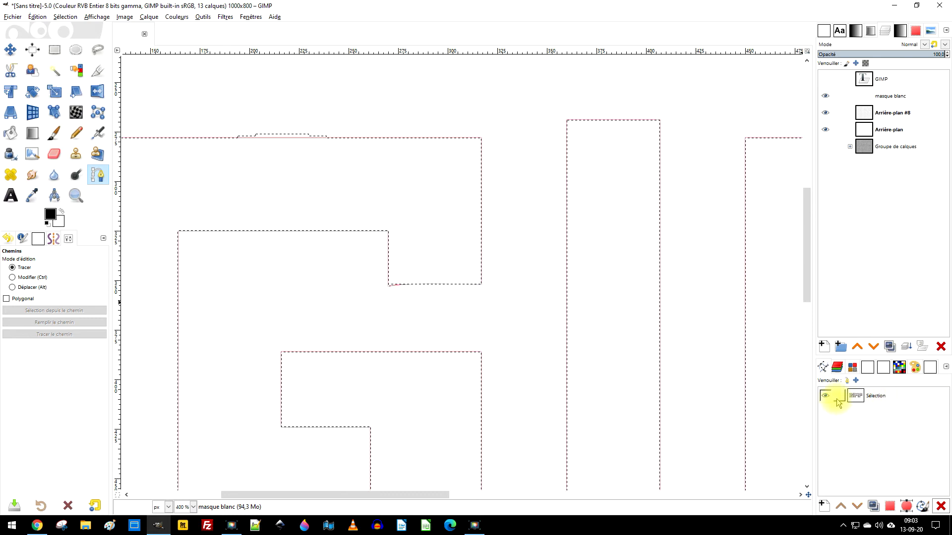
Replace the selection with one made from the cleaned path and display the path's nodes around the end of the G's upper arm
left_click(889, 506)
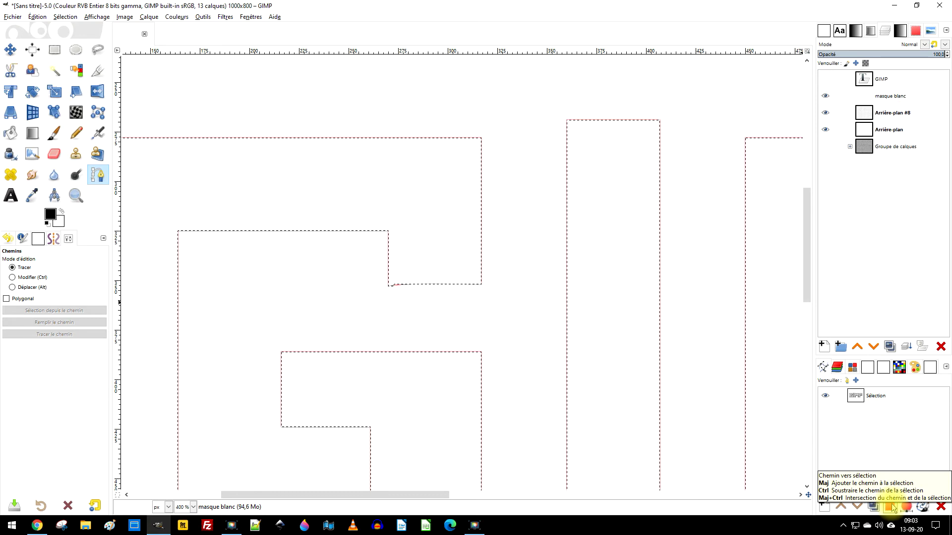
scroll(414, 300, "up", 4)
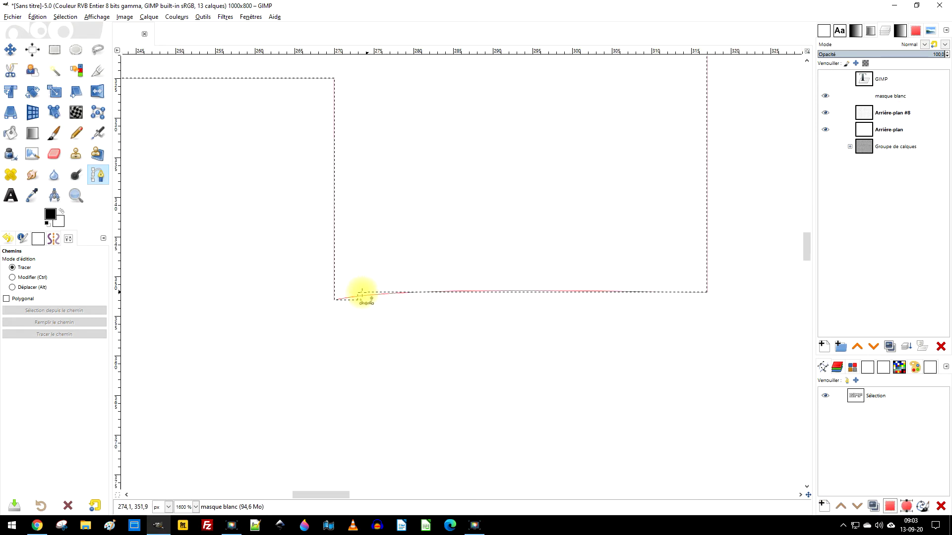
key("space")
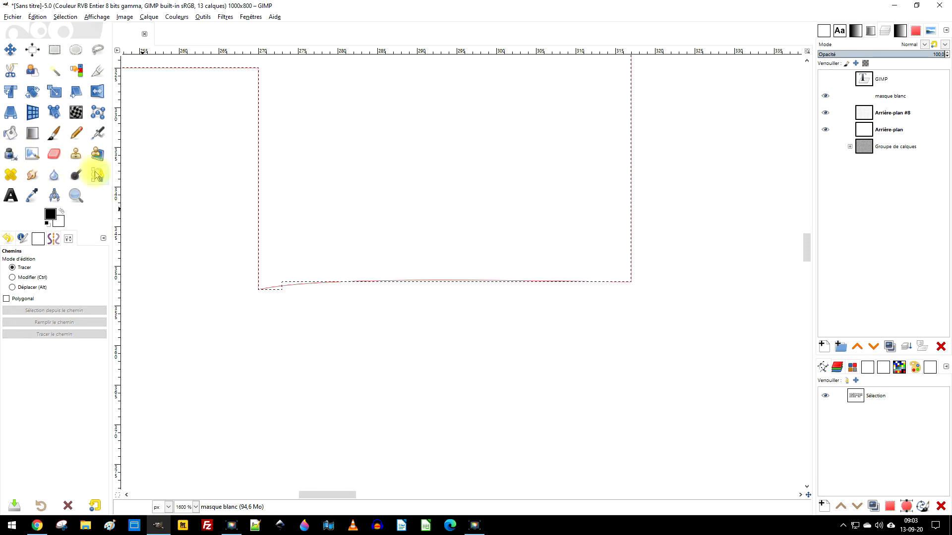
left_click(366, 281)
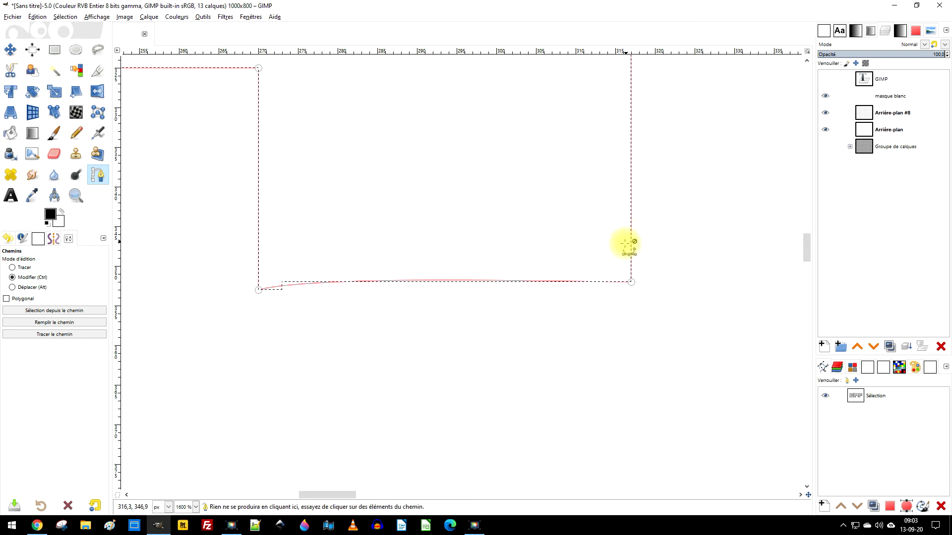
In Modifier mode, delete the two leftover intermediate nodes on the G's straight bottom edge
scroll(627, 244, "down", 4, "ctrl")
scroll(561, 324, "down", 5)
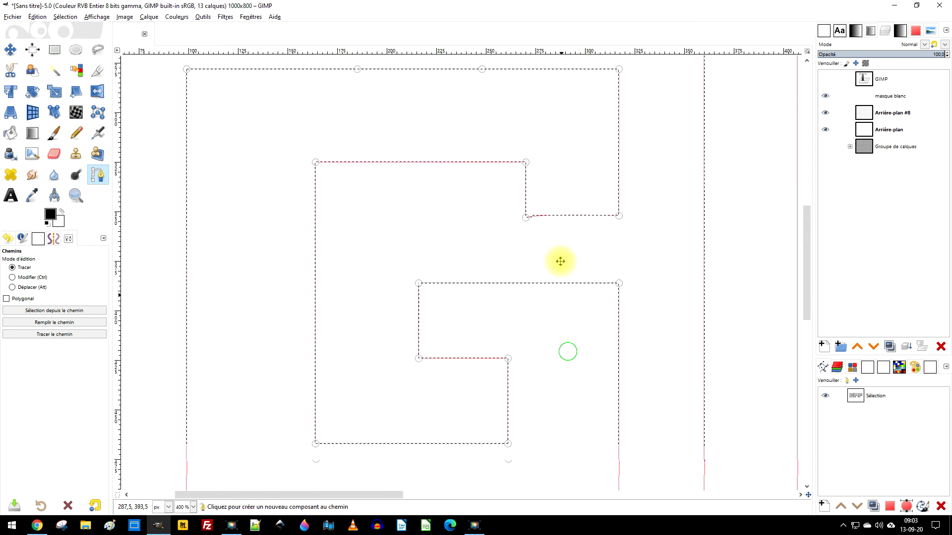
scroll(496, 411, "up", 4, "ctrl")
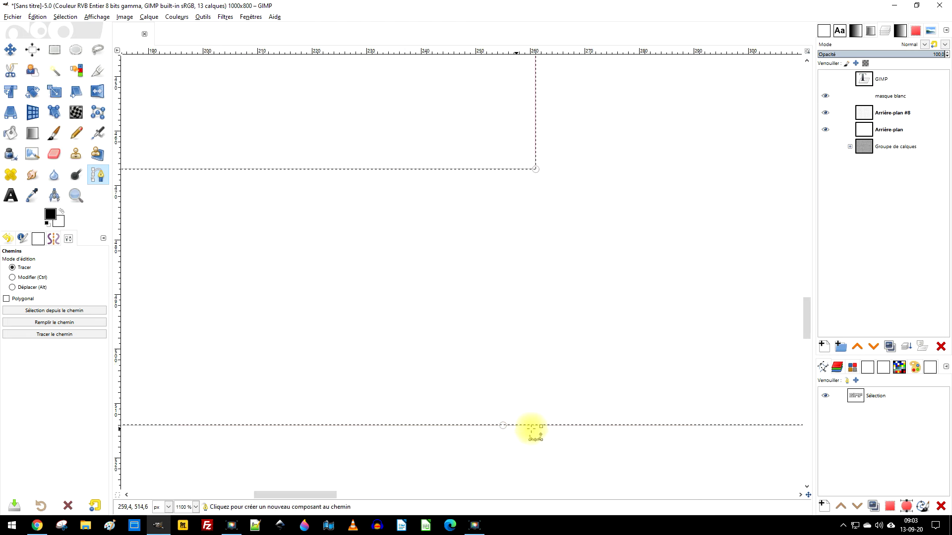
scroll(633, 304, "down", 1, "ctrl")
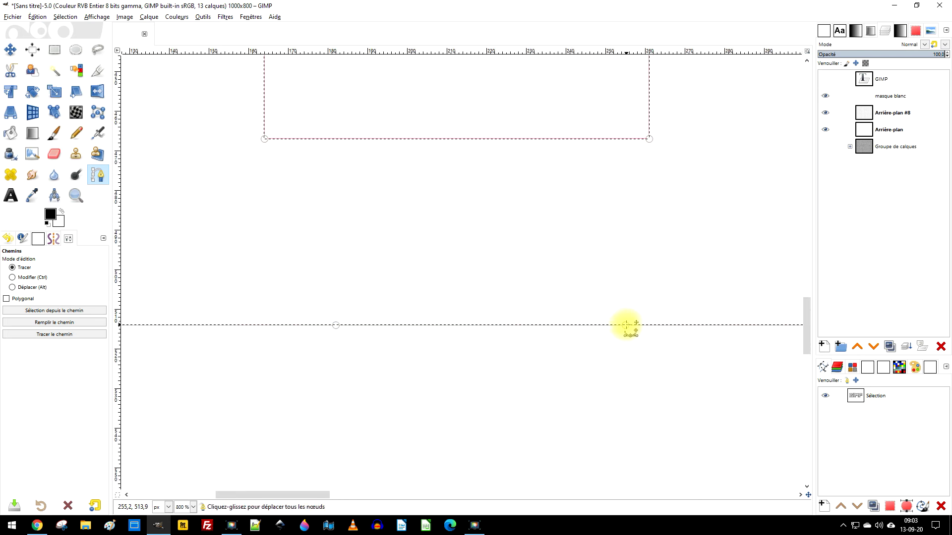
left_click(31, 277)
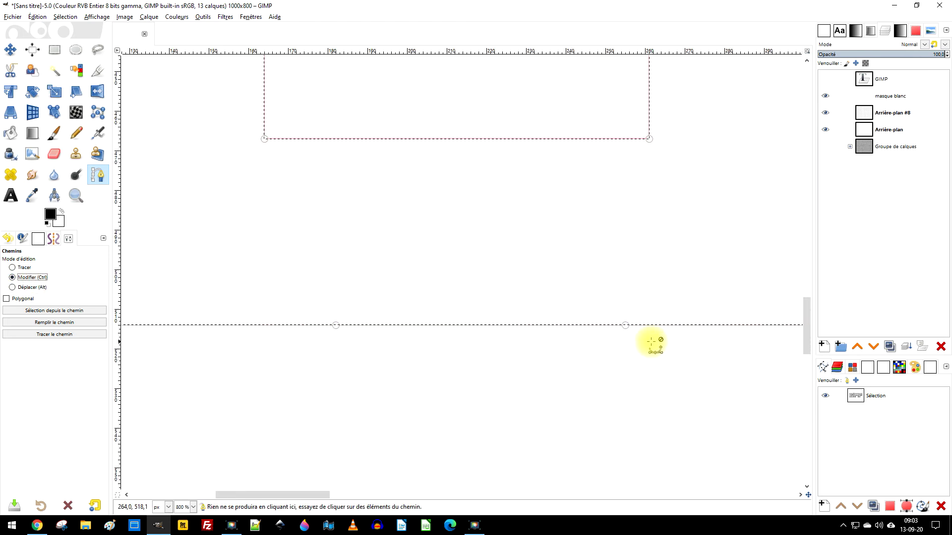
left_click(628, 325, "shift")
left_click(336, 326, "shift")
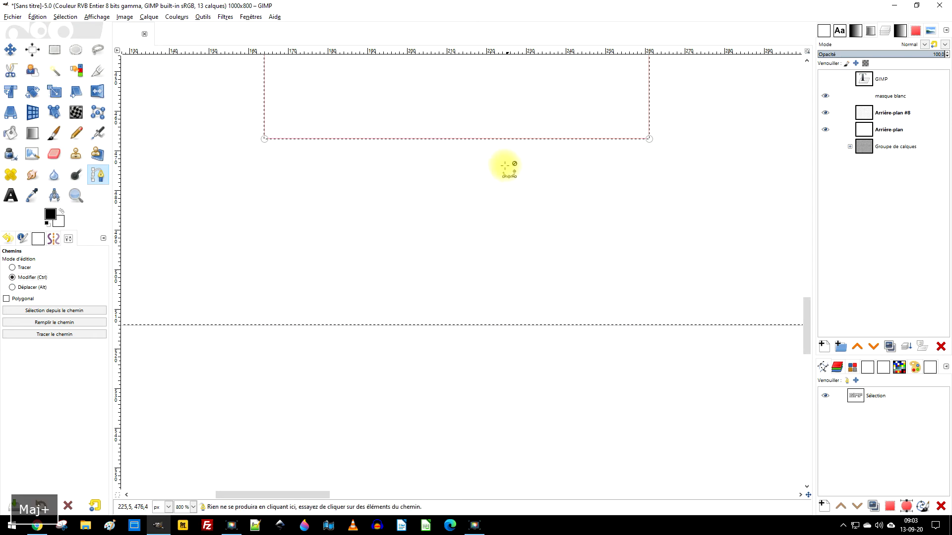
Delete the leftover intermediate nodes on the G's straight outer top edge
scroll(526, 149, "down", 3, "ctrl")
scroll(532, 143, "up", 3, "ctrl")
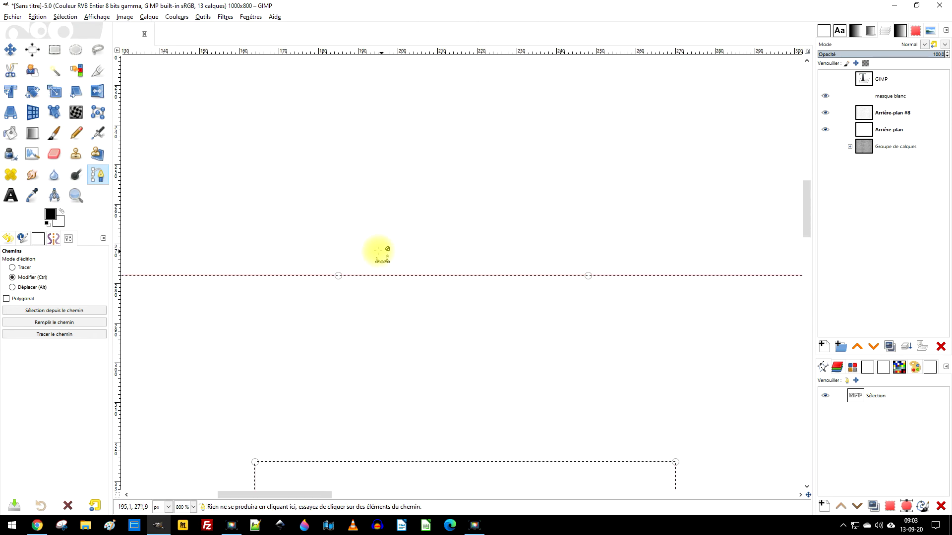
left_click(338, 275, "shift")
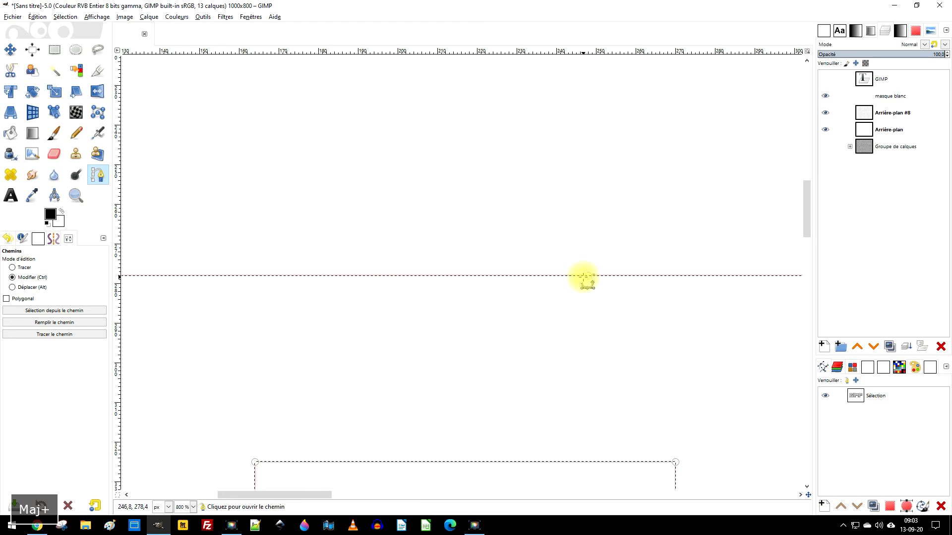
Hide the masque blanc layer to reveal the maze walls around the end of the G's upper arm
scroll(676, 371, "down", 2, "ctrl")
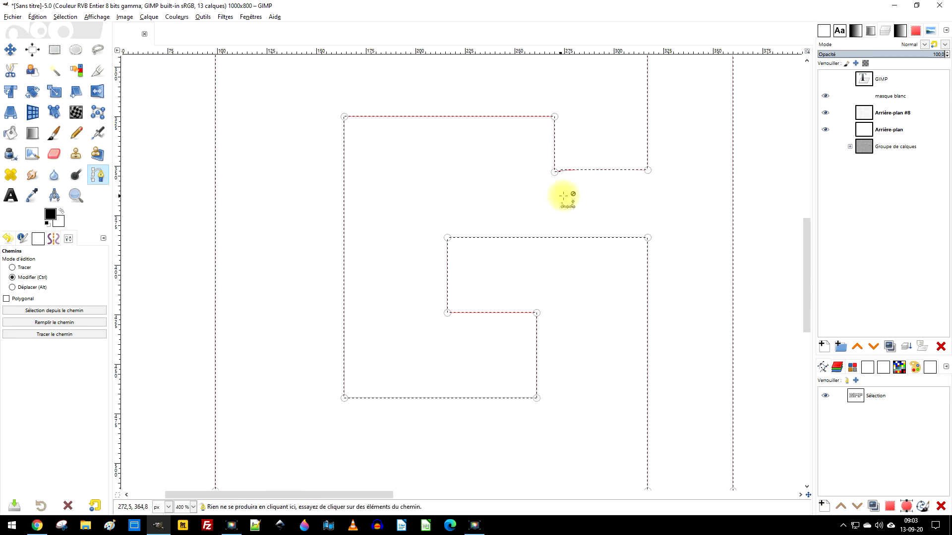
scroll(602, 185, "up", 2, "ctrl")
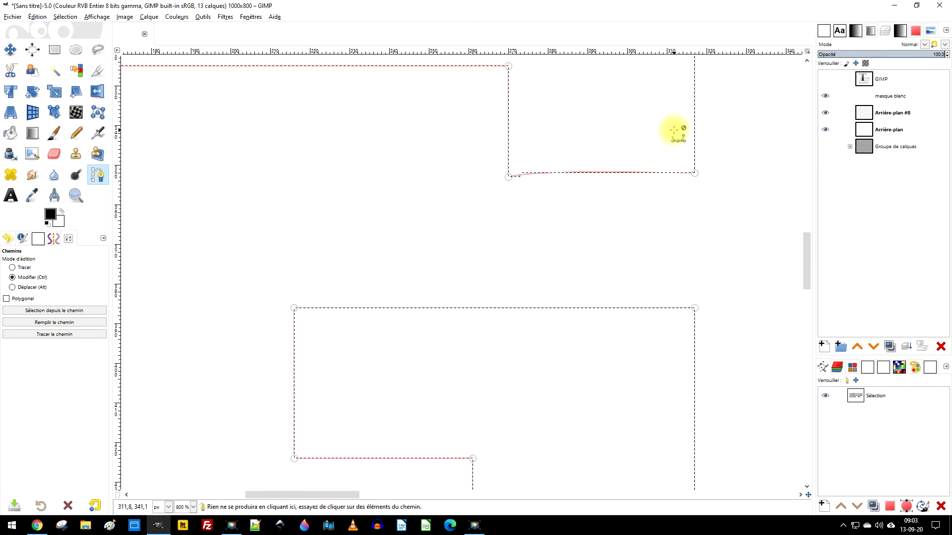
left_click(825, 113)
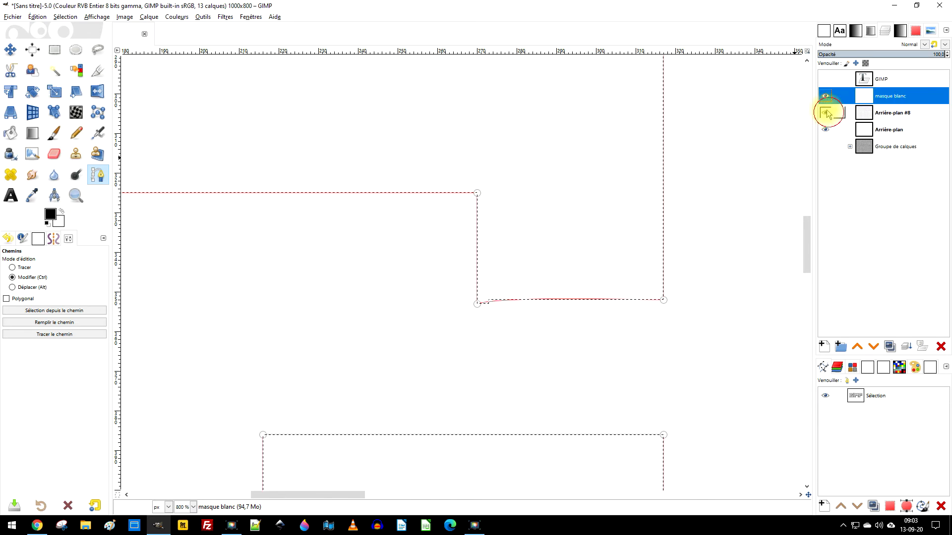
left_click(825, 95)
scroll(498, 295, "up", 2, "ctrl")
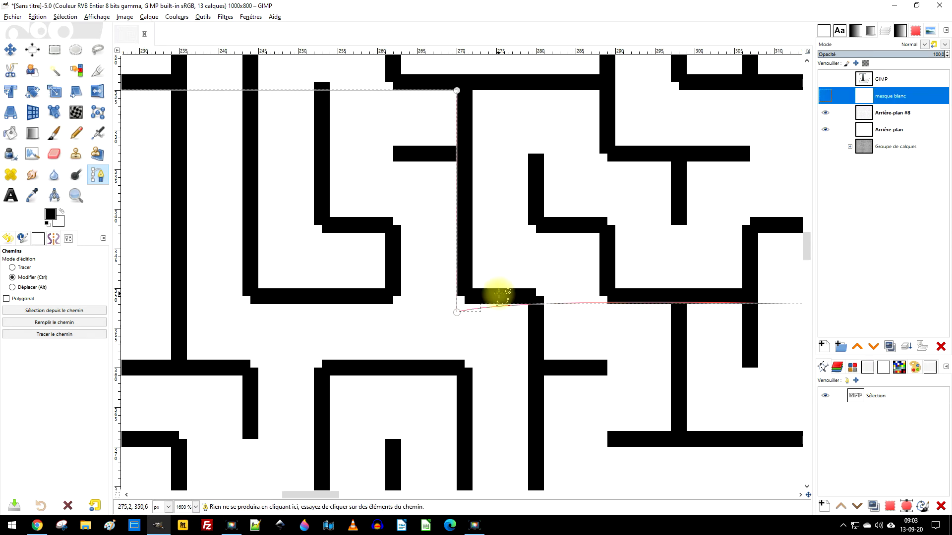
scroll(499, 295, "up", 1, "ctrl")
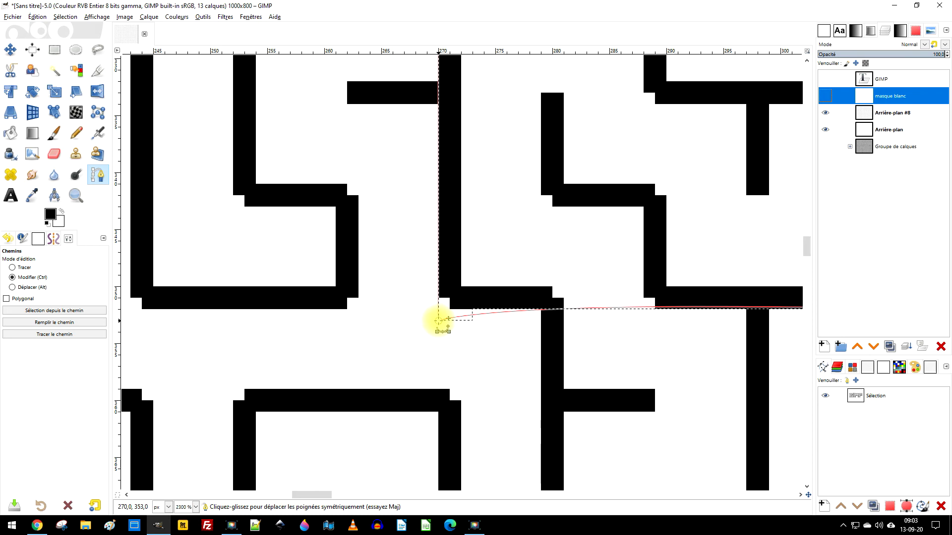
In Tracer mode, adjust the inner corner node and its handle so the underside of the G's upper arm is straight along the maze wall
left_click(438, 319)
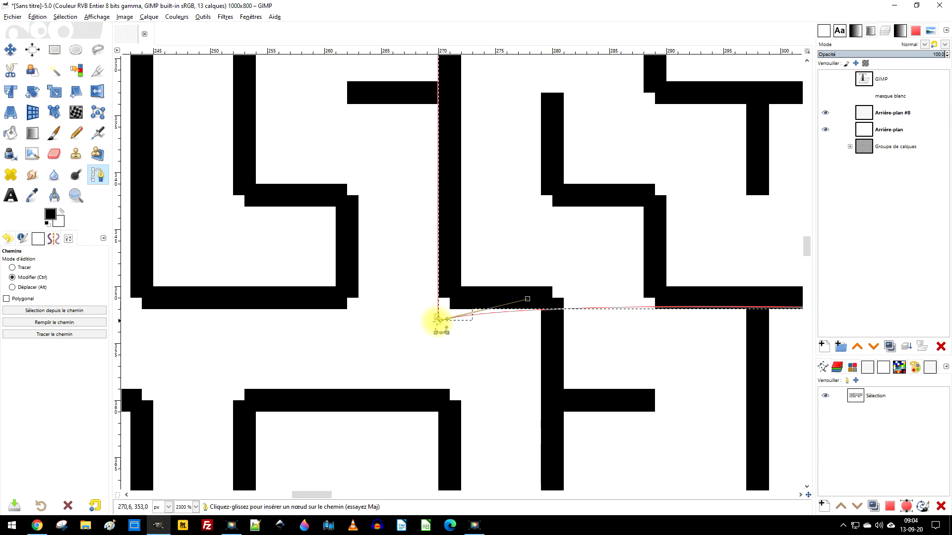
left_click(12, 268)
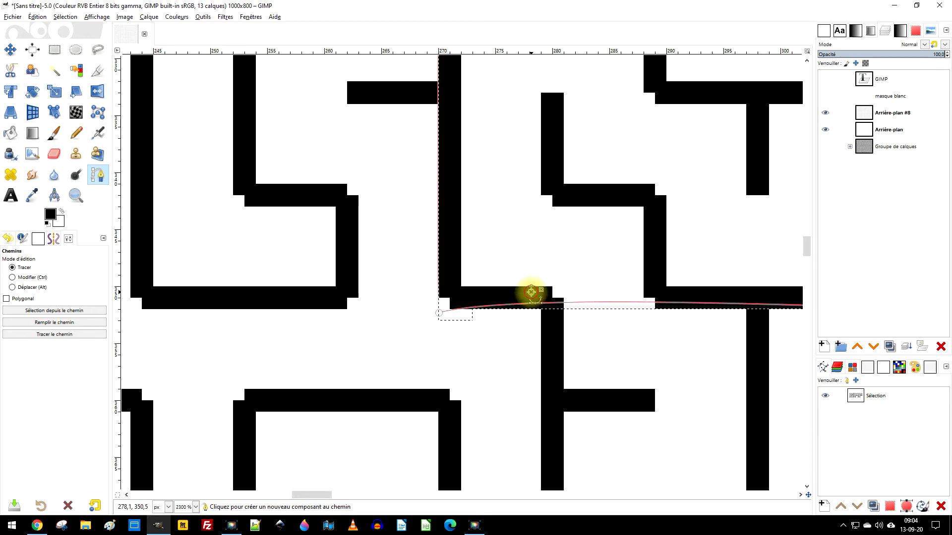
key("ctrl+z")
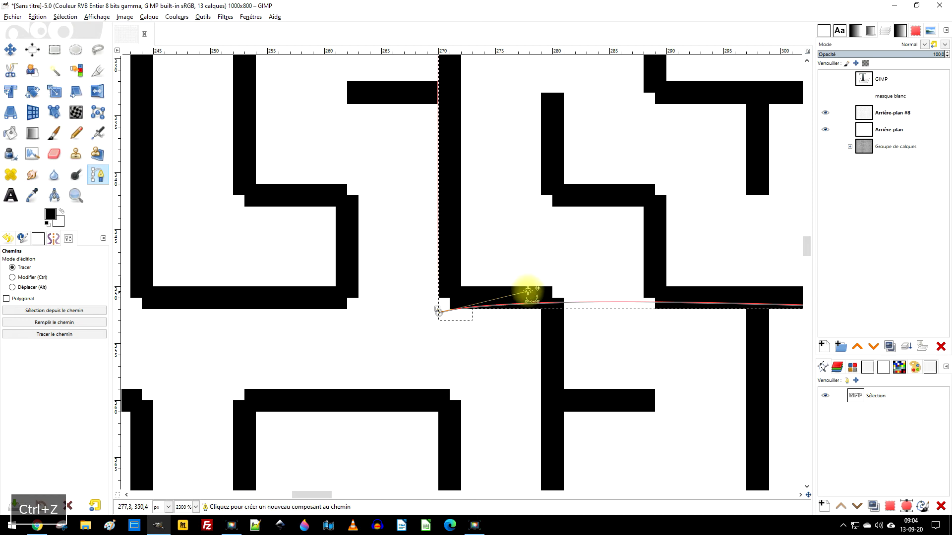
left_click_drag(528, 295, 531, 307)
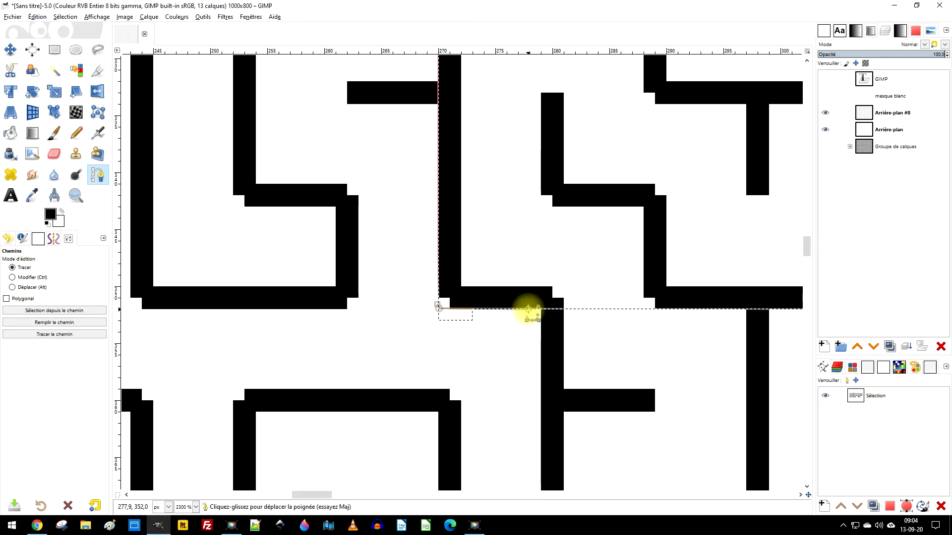
Show the masque blanc layer again and check the path nodes across all the letters
scroll(570, 292, "down", 5)
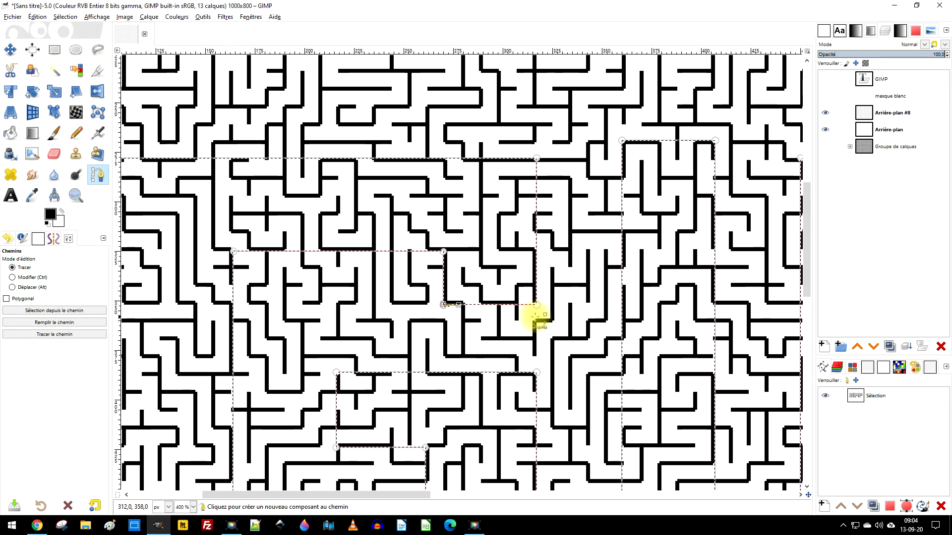
left_click(826, 95)
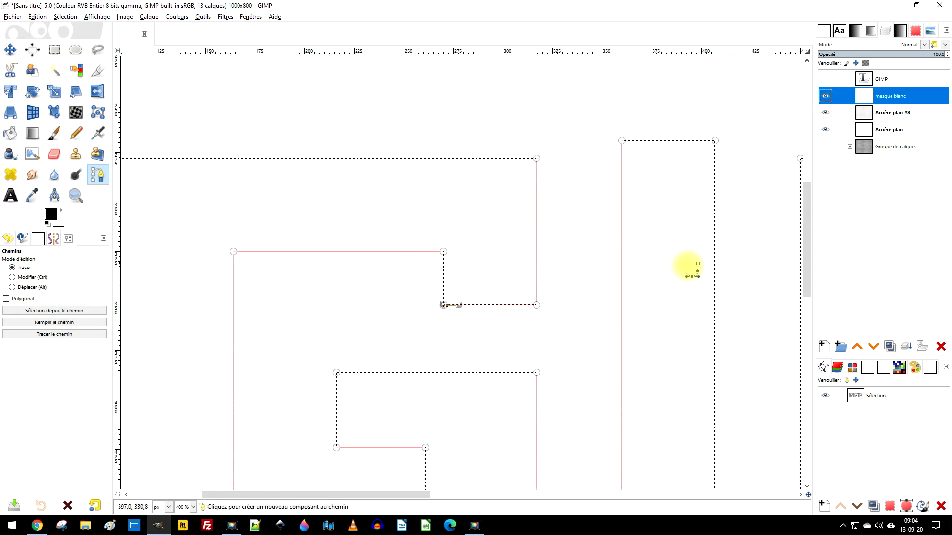
scroll(666, 267, "down", 1)
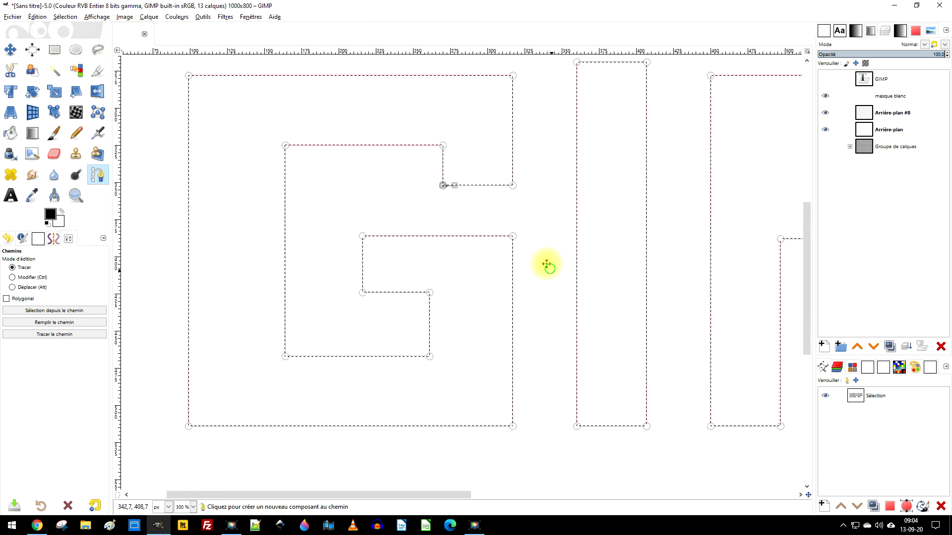
scroll(546, 265, "down", 1)
scroll(513, 303, "up", 1)
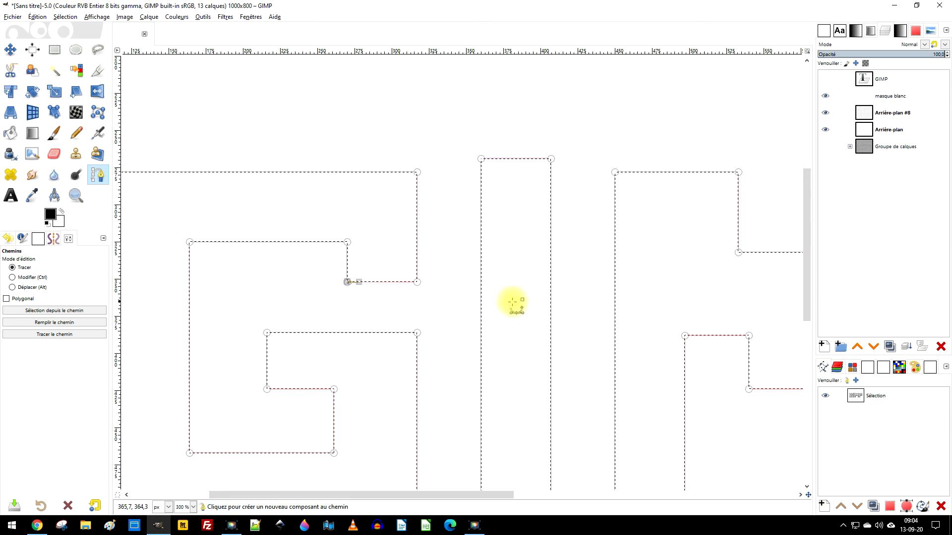
left_click_drag(513, 302, 397, 221)
left_click_drag(671, 317, 688, 265)
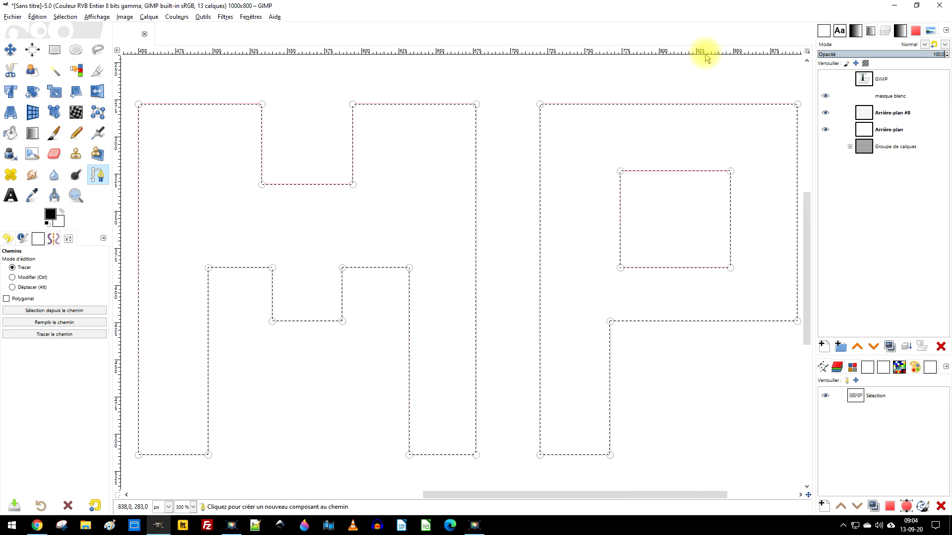
Convert the current lettering selection to a second path, compare it around the G's upper arm, and delete Sélection #1
left_click(65, 17)
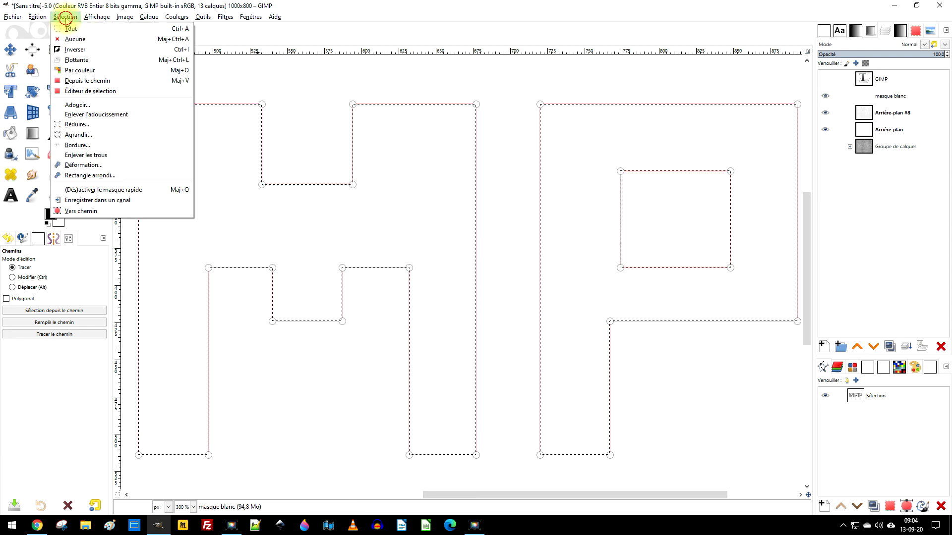
left_click(110, 213)
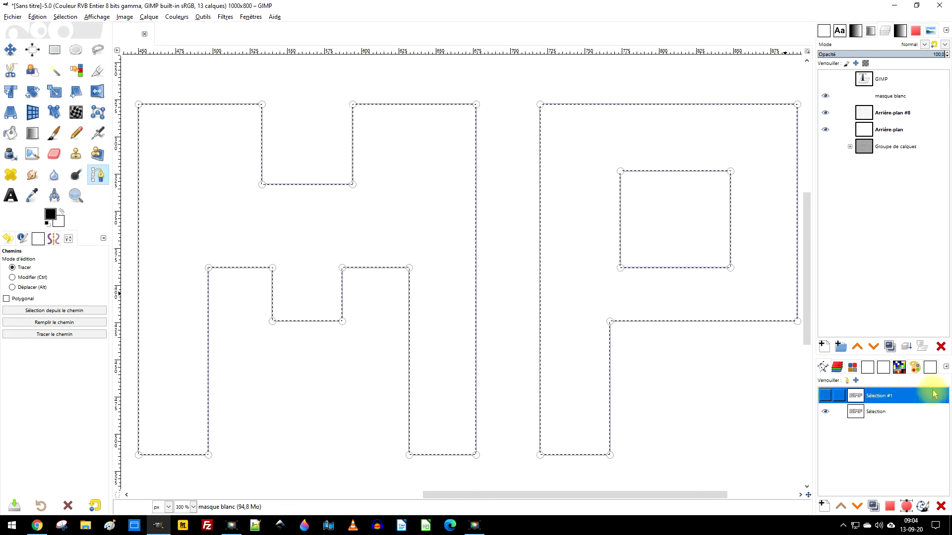
scroll(310, 327, "left", 5)
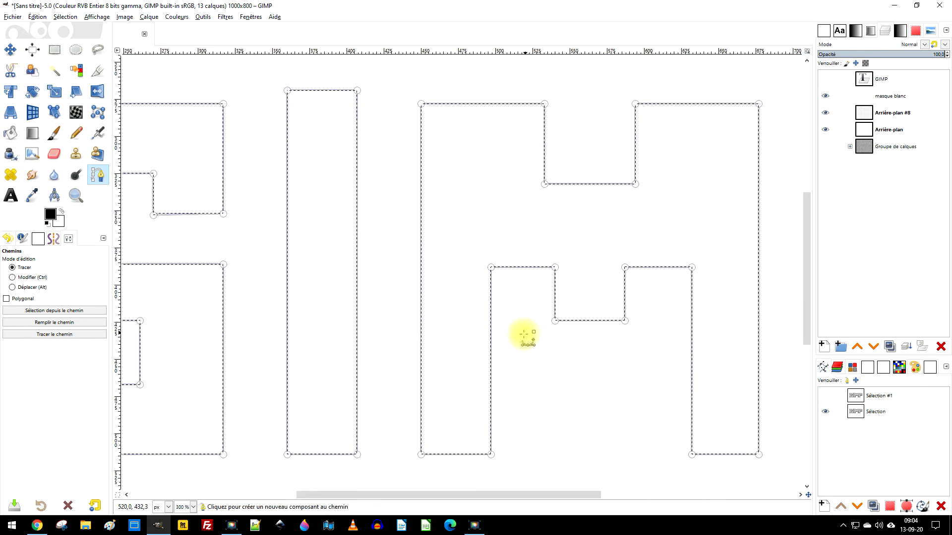
scroll(270, 236, "down", 1)
left_click_drag(268, 236, 466, 287)
scroll(442, 261, "up", 4)
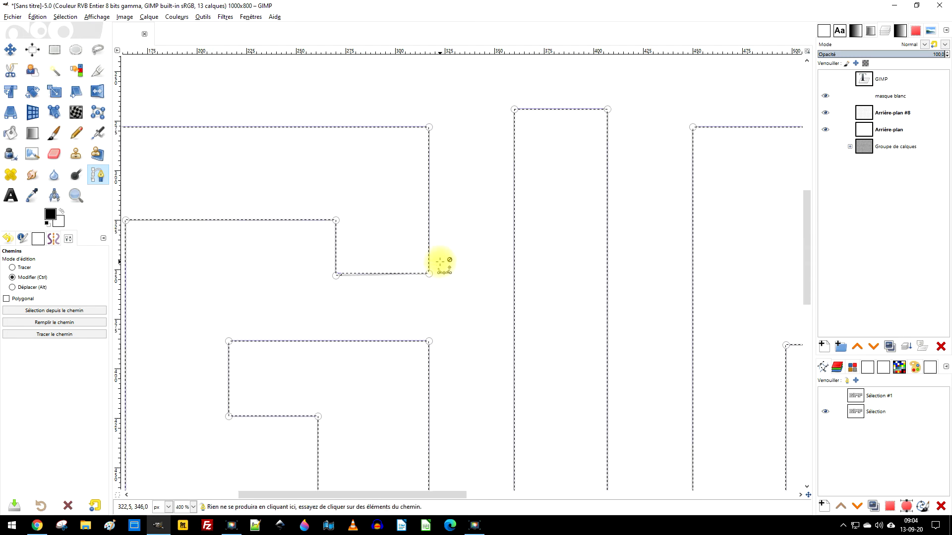
left_click(824, 395)
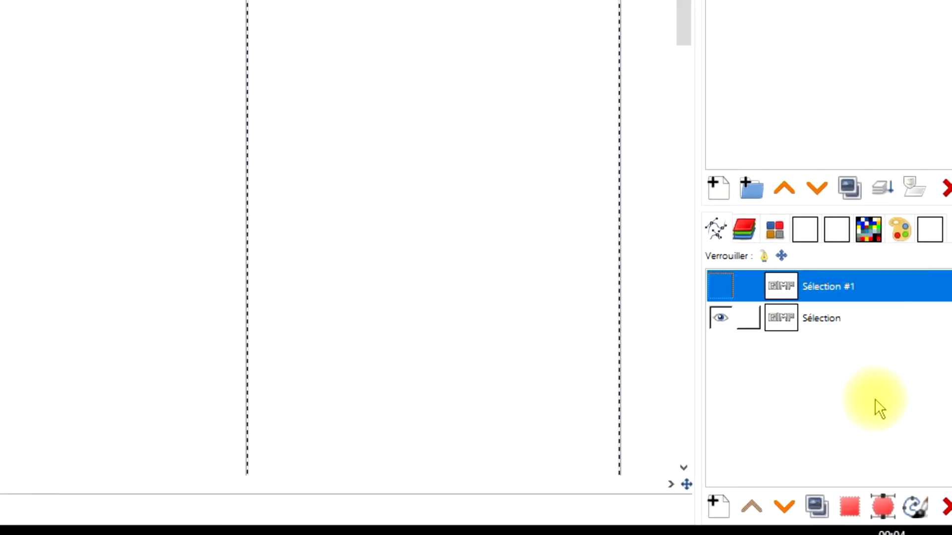
left_click(941, 505)
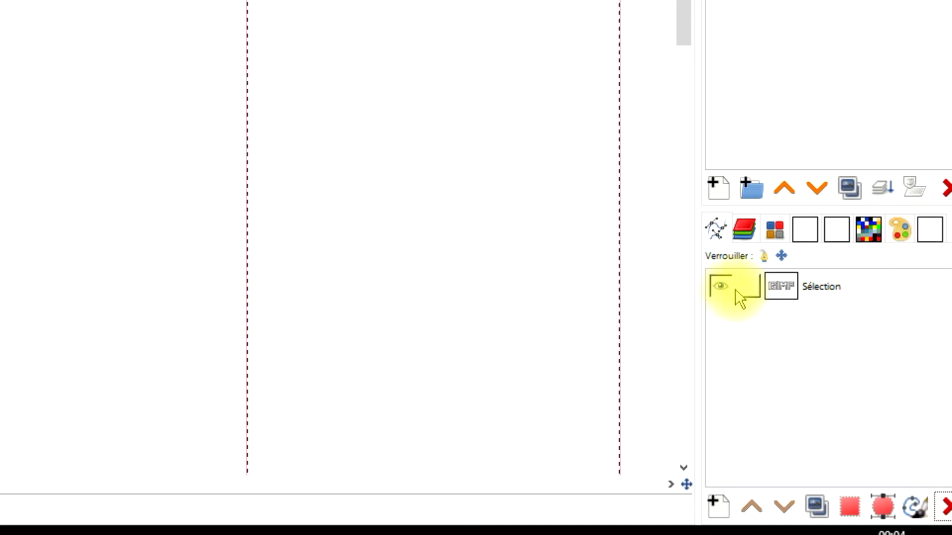
Replace the selection with one made from the corrected Sélection path, and activate the Rectangle Select tool
left_click(721, 284)
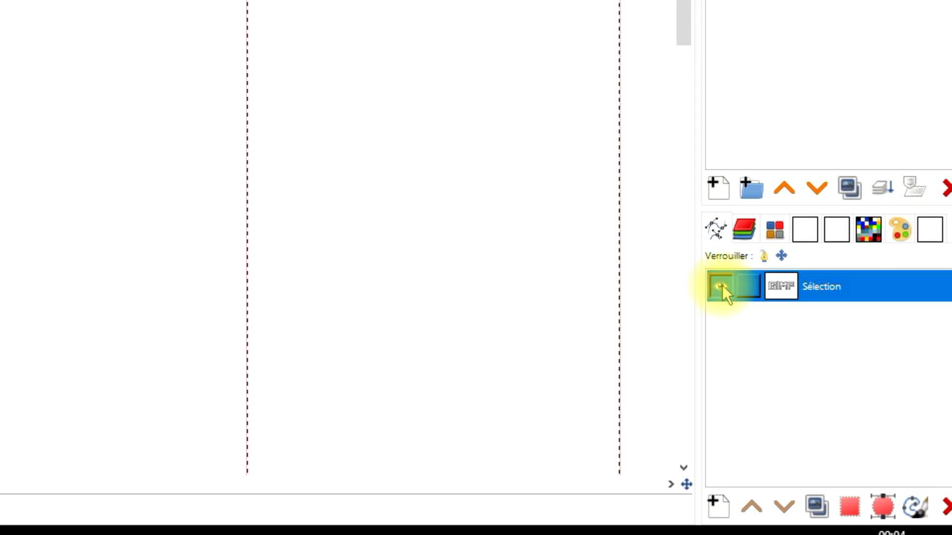
left_click(850, 503)
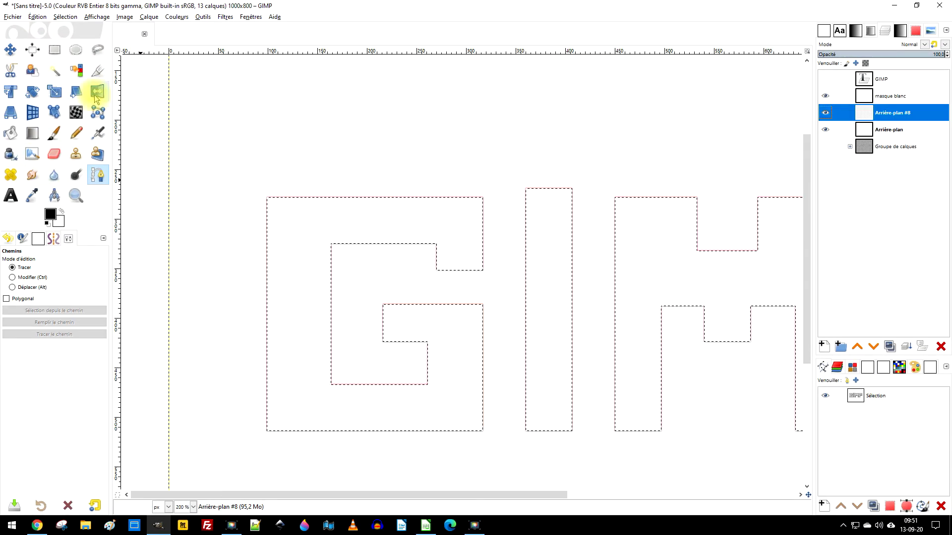
left_click(52, 54)
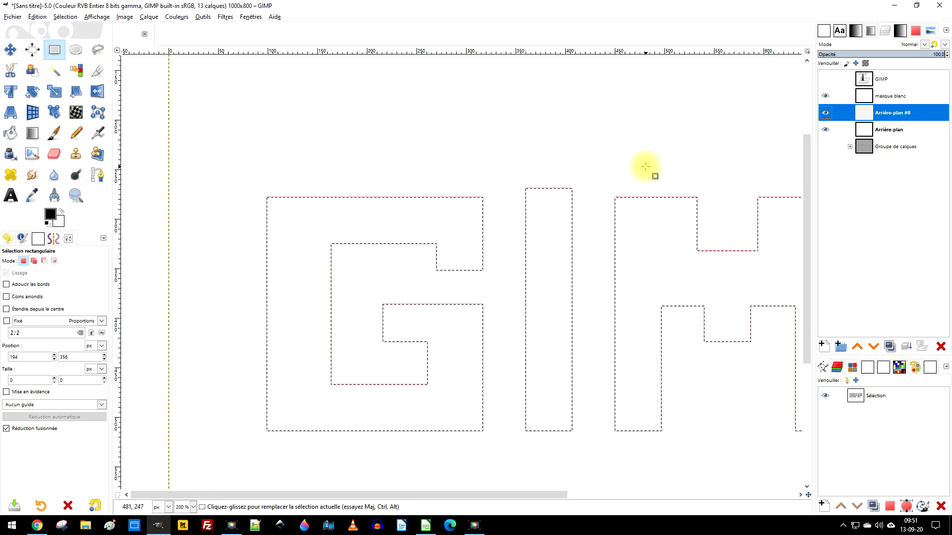
scroll(630, 144, "down", 4, "ctrl")
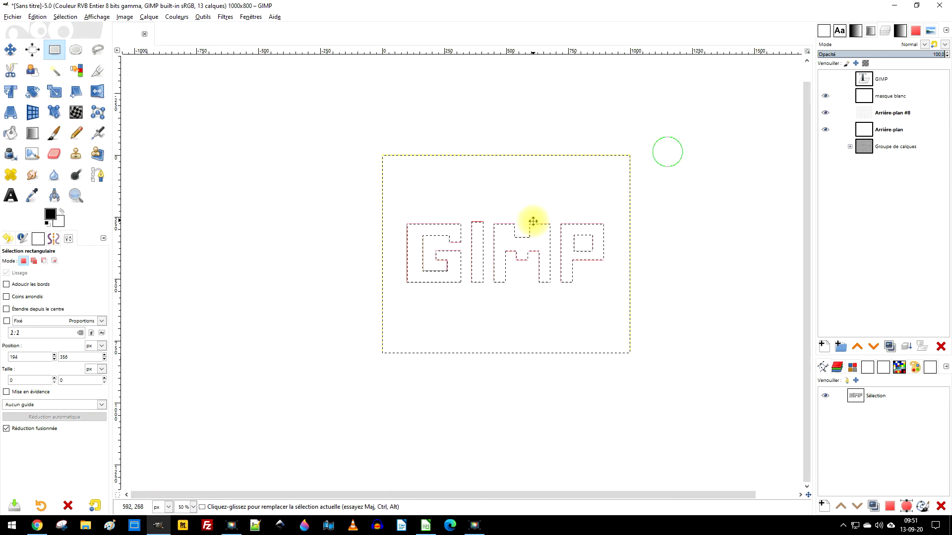
scroll(522, 222, "up", 2, "ctrl")
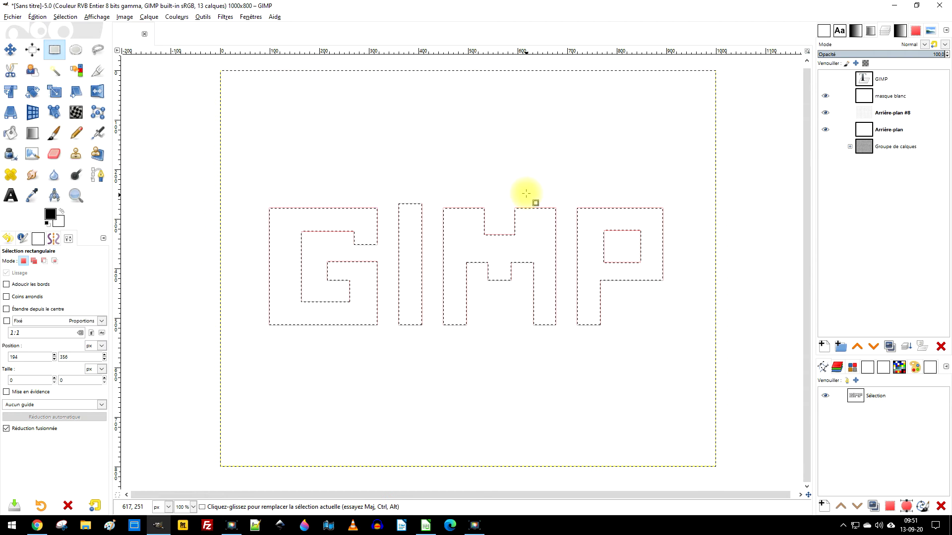
Hide the Sélection path and clear the selected lettering from the masque blanc layer so the maze shows through the letters
left_click(885, 96)
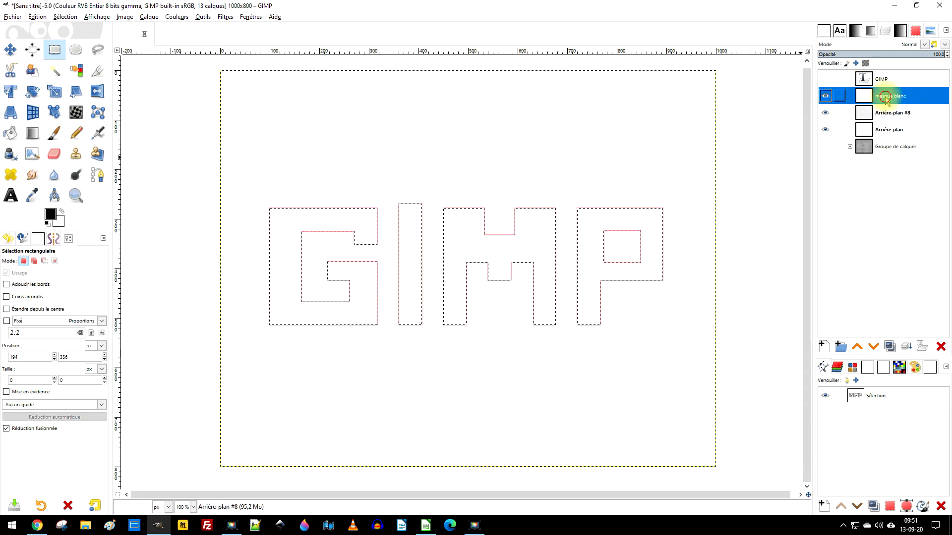
left_click(825, 397)
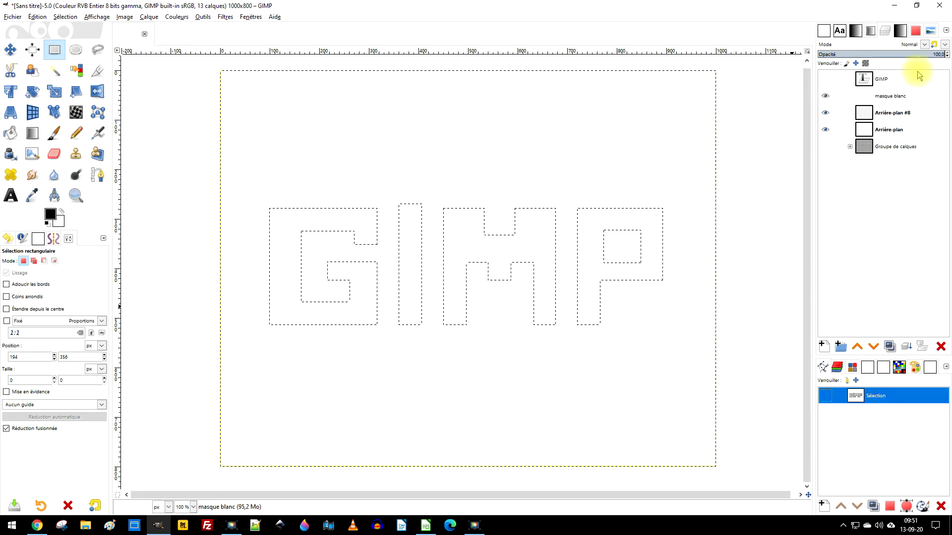
left_click(901, 96)
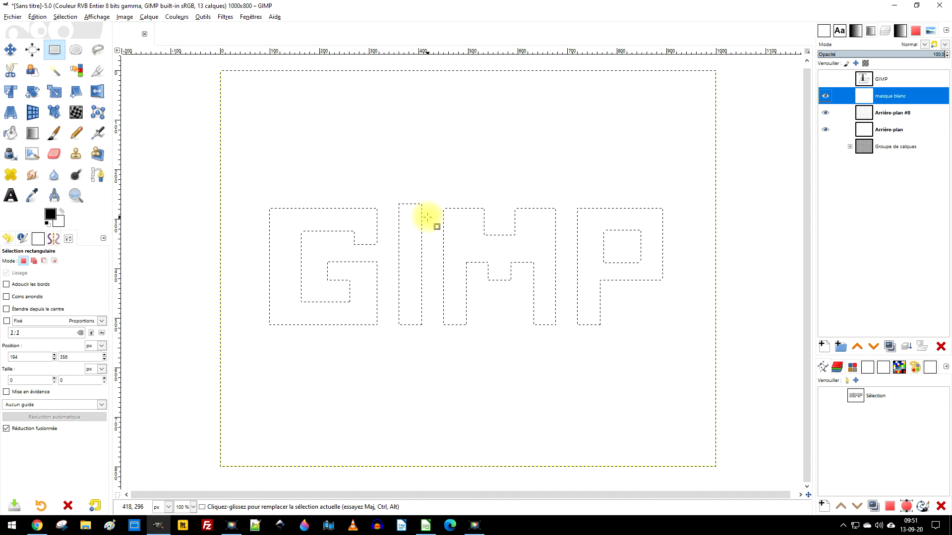
left_click(38, 17)
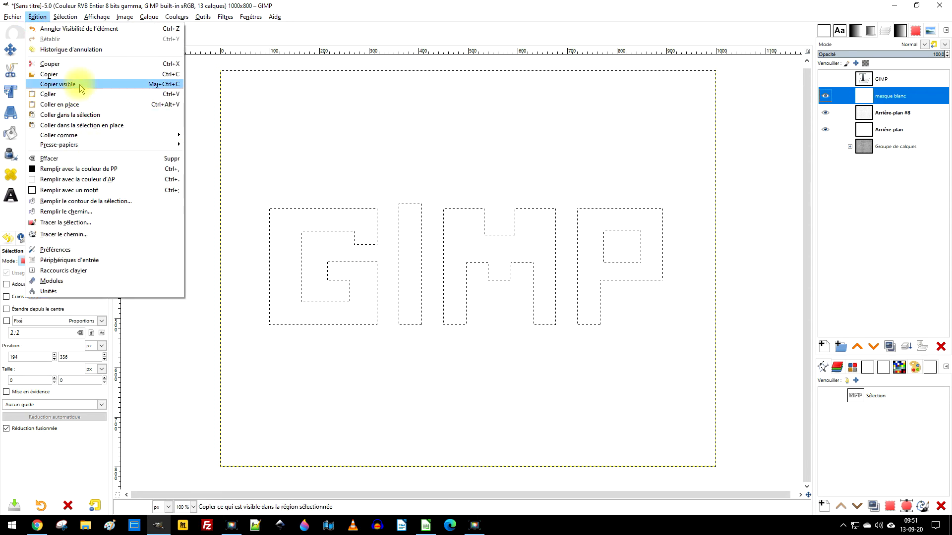
left_click(83, 160)
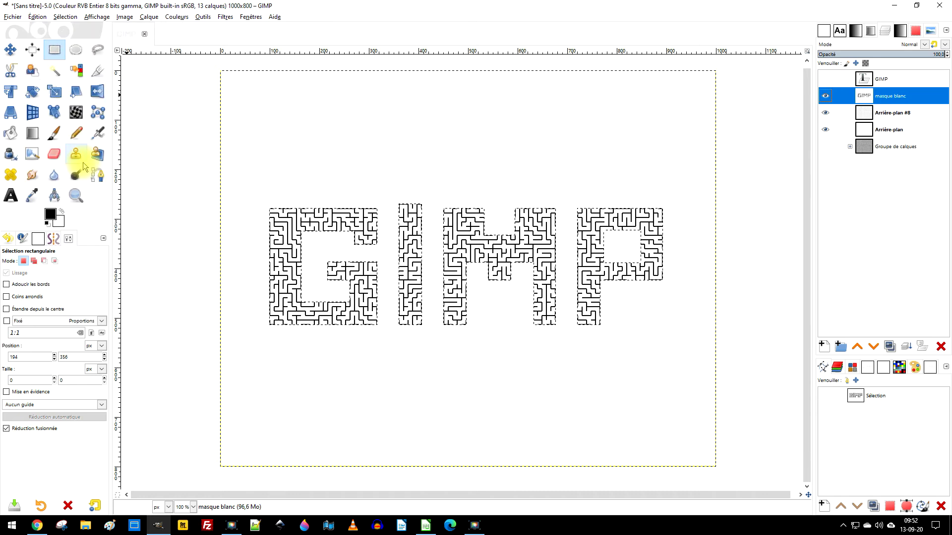
scroll(376, 209, "up", 2)
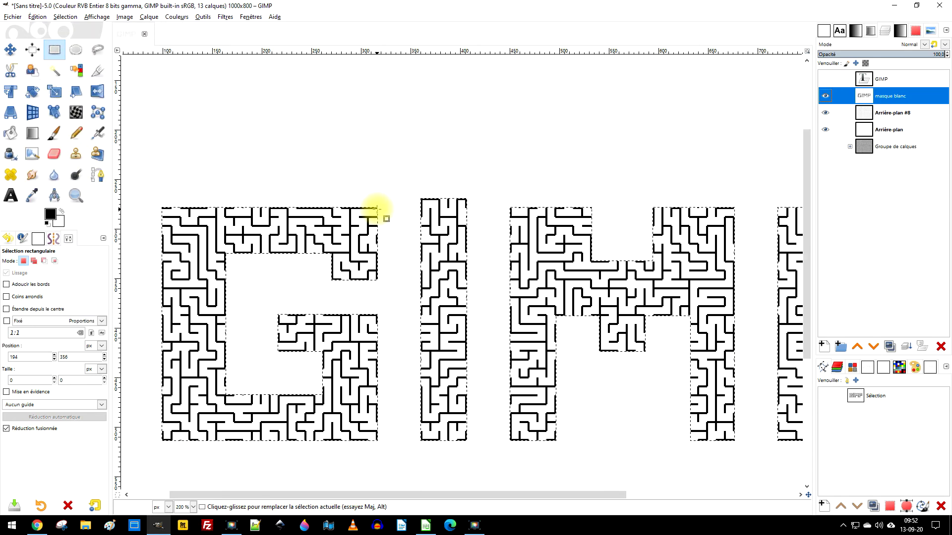
scroll(369, 213, "down", 2)
scroll(619, 223, "down", 1)
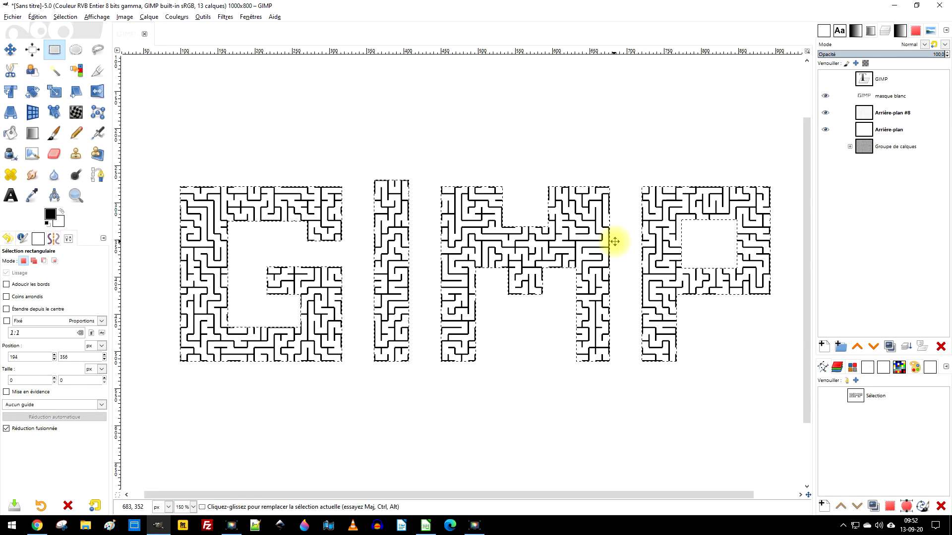
scroll(614, 241, "down", 1)
scroll(613, 241, "up", 1)
scroll(613, 241, "down", 1)
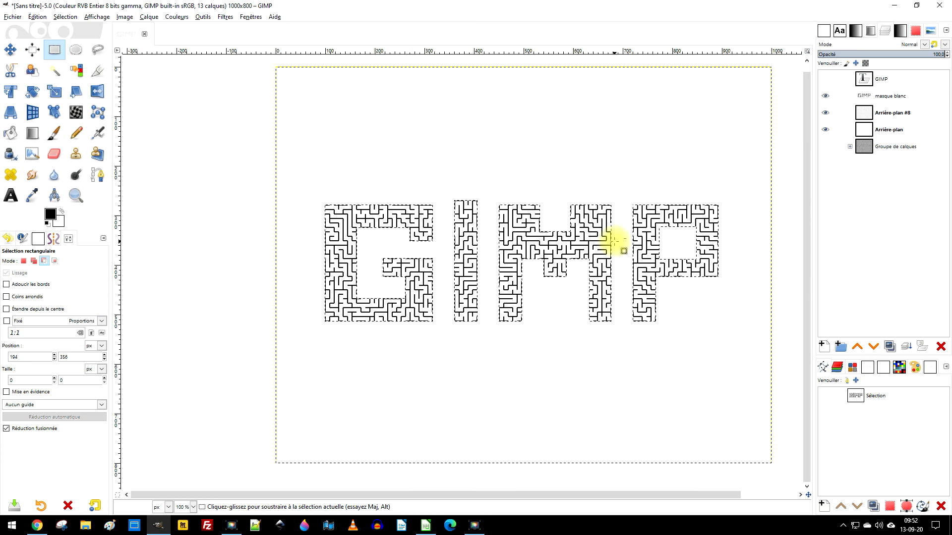
Draw a rectangular selection of about 901 × 412 px around the GIMP lettering with the masque blanc layer active
left_click(894, 96)
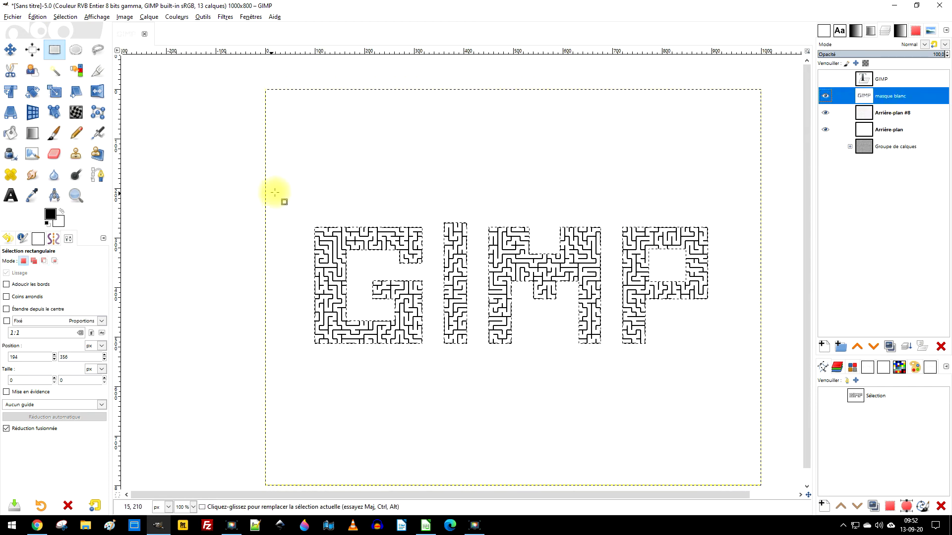
left_click_drag(293, 181, 738, 385)
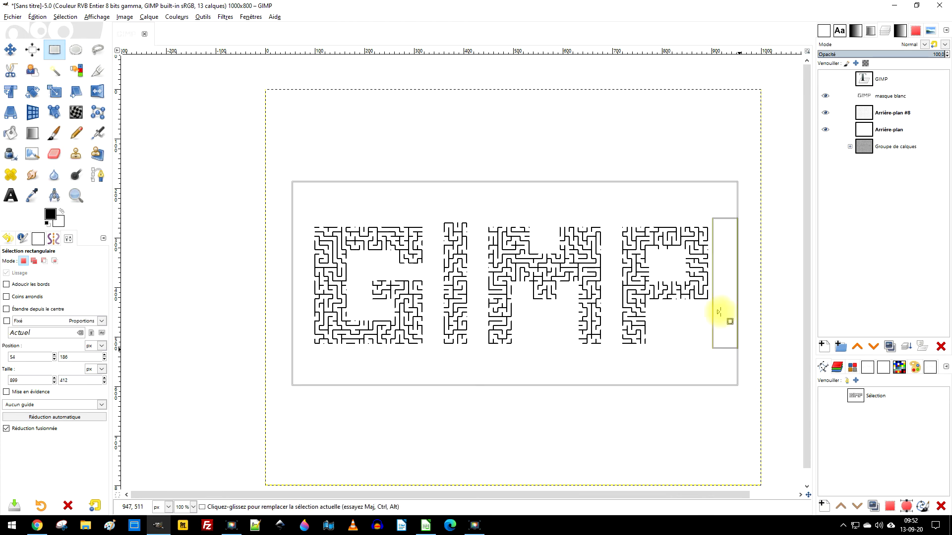
left_click_drag(304, 283, 304, 285)
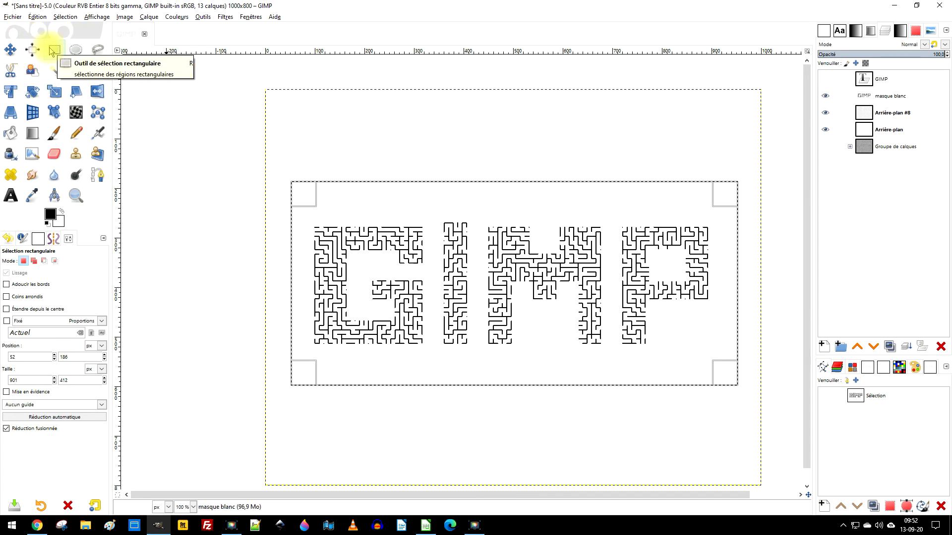
Try converting the rectangular selection into a border, inspect its rounded corners, and undo the border
left_click(67, 16)
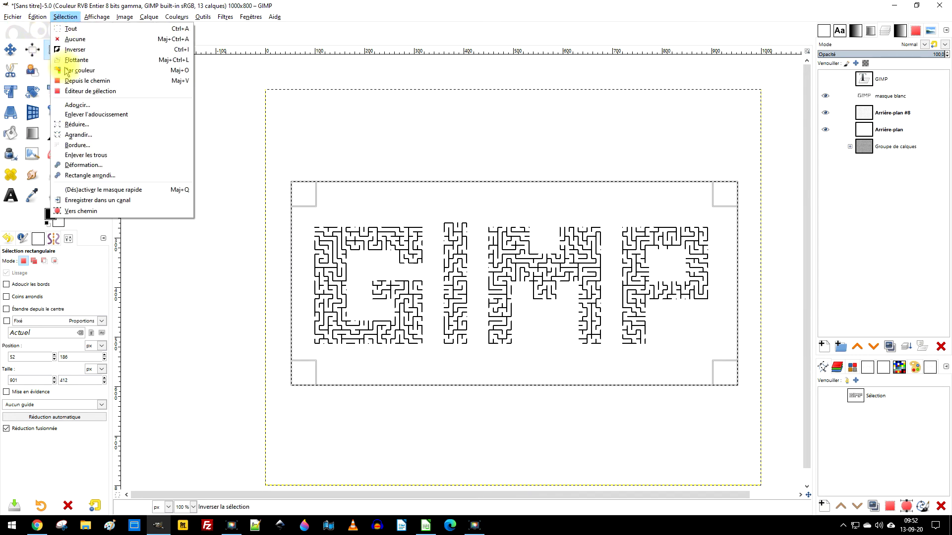
left_click(100, 147)
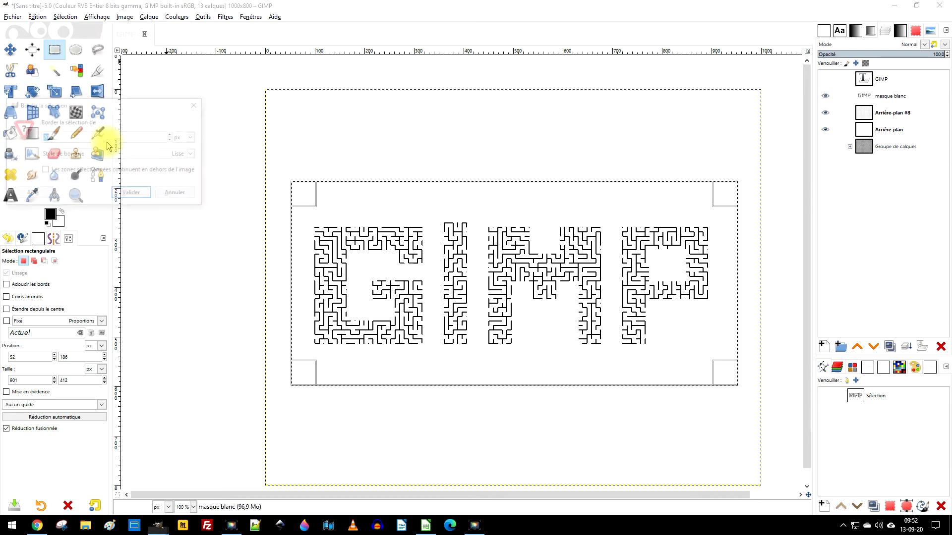
left_click(128, 196)
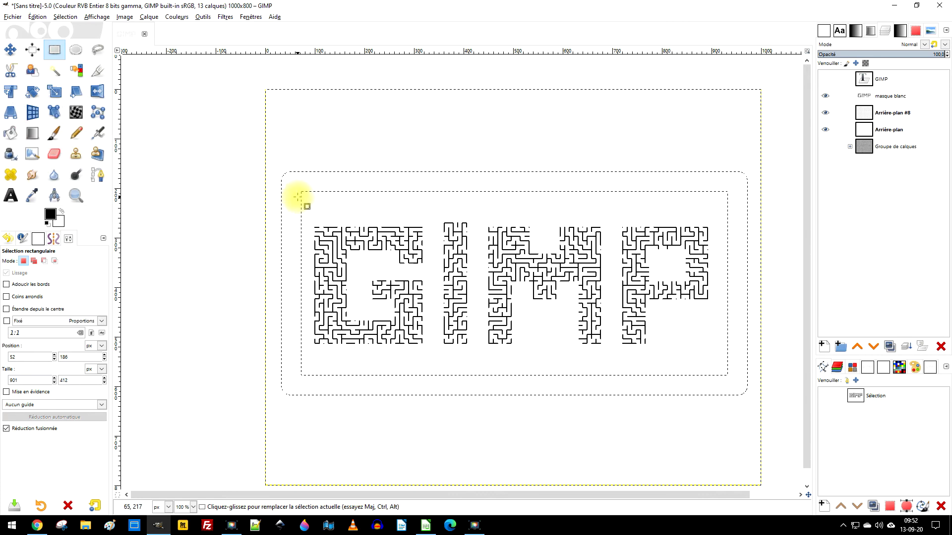
scroll(298, 197, "up", 2)
scroll(296, 197, "down", 1)
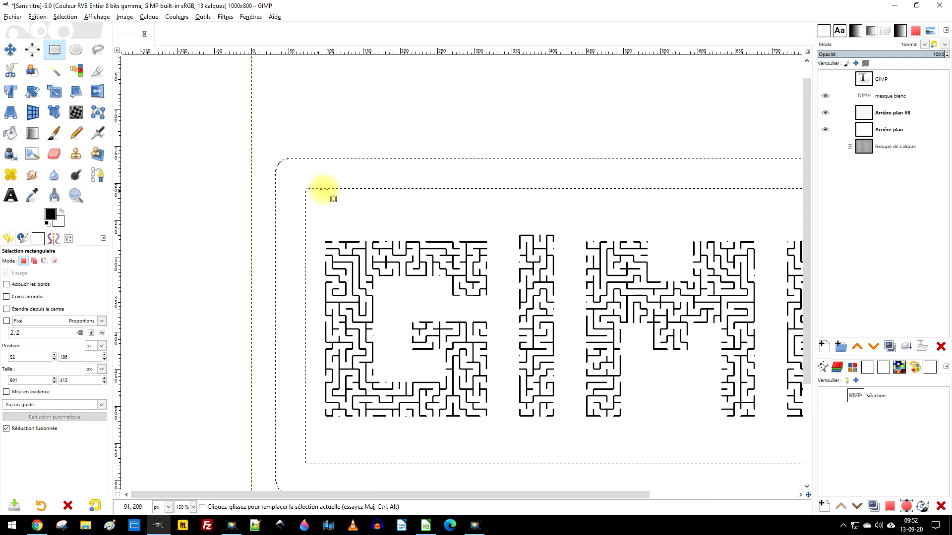
scroll(385, 242, "down", 2)
scroll(445, 252, "up", 1)
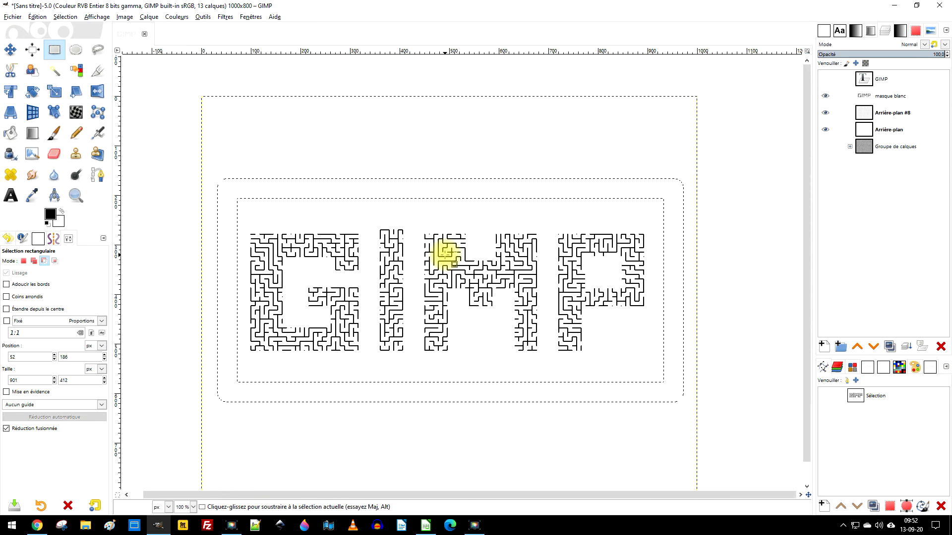
key("ctrl+z")
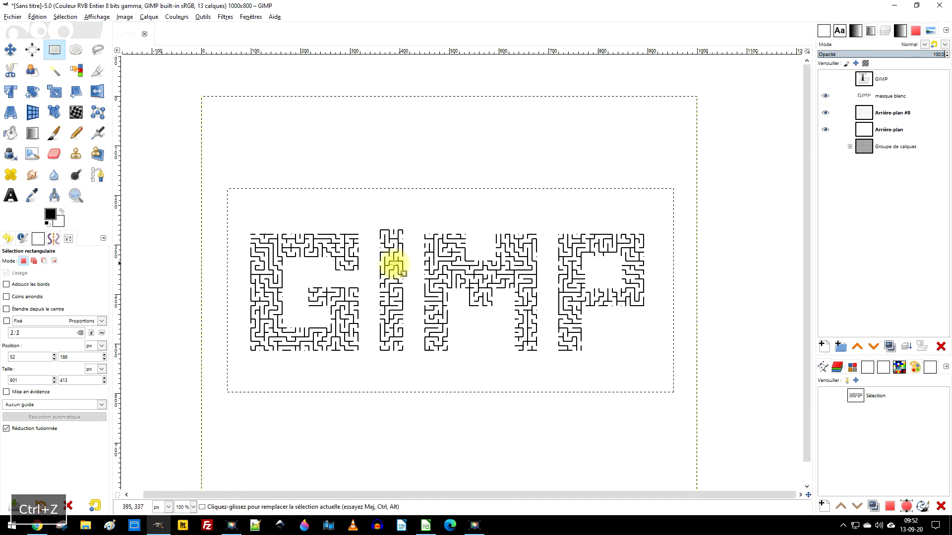
Try to subtract an inner rectangle of about 875 × 384 px from the selection around the lettering, and drop the selection
left_click_drag(379, 265, 403, 304)
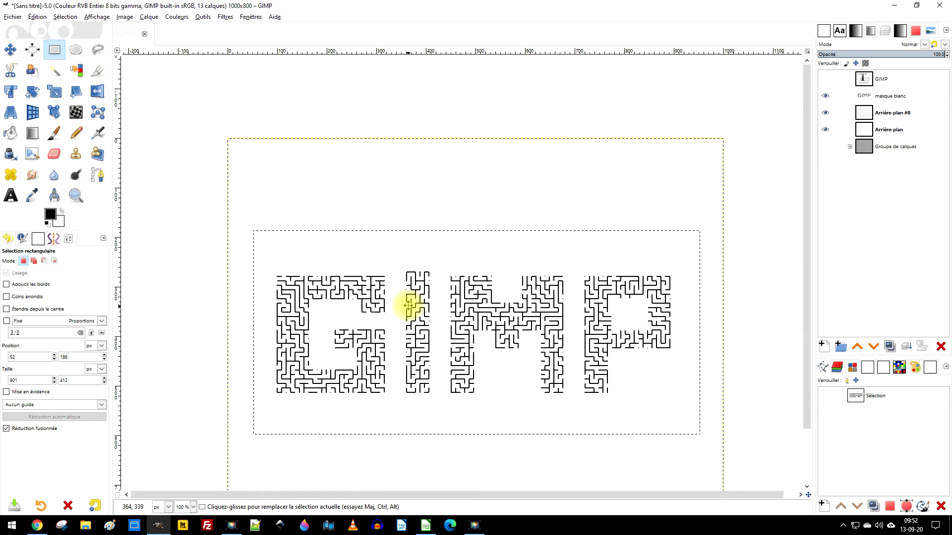
left_click_drag(258, 235, 692, 425)
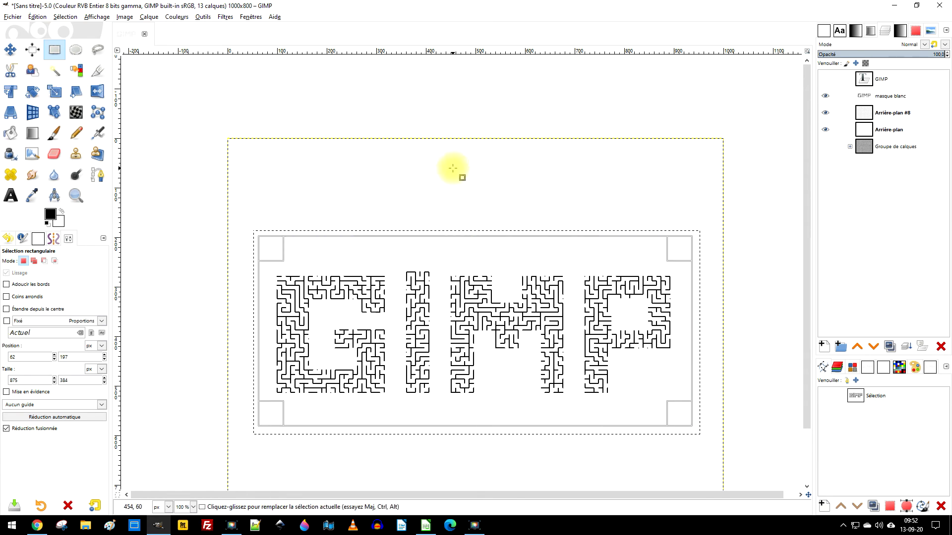
key("Return")
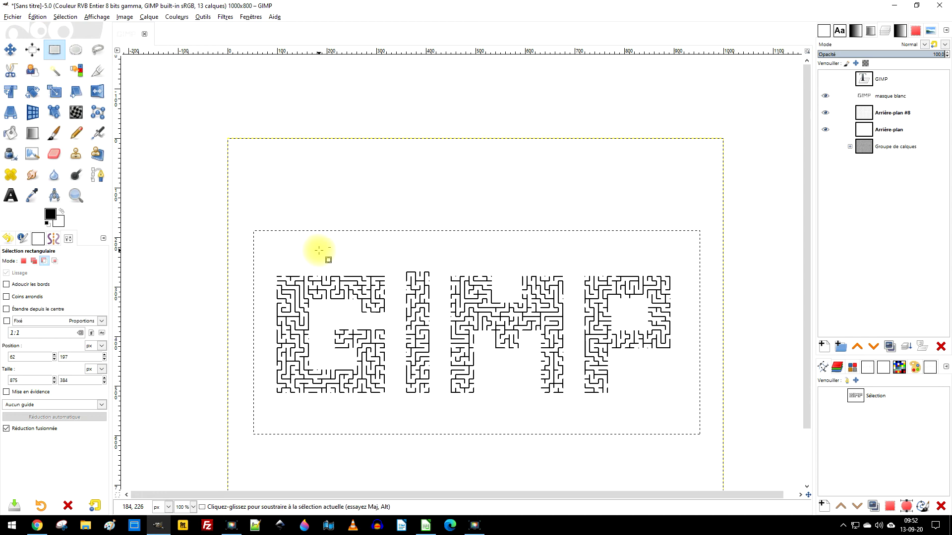
left_click(888, 98)
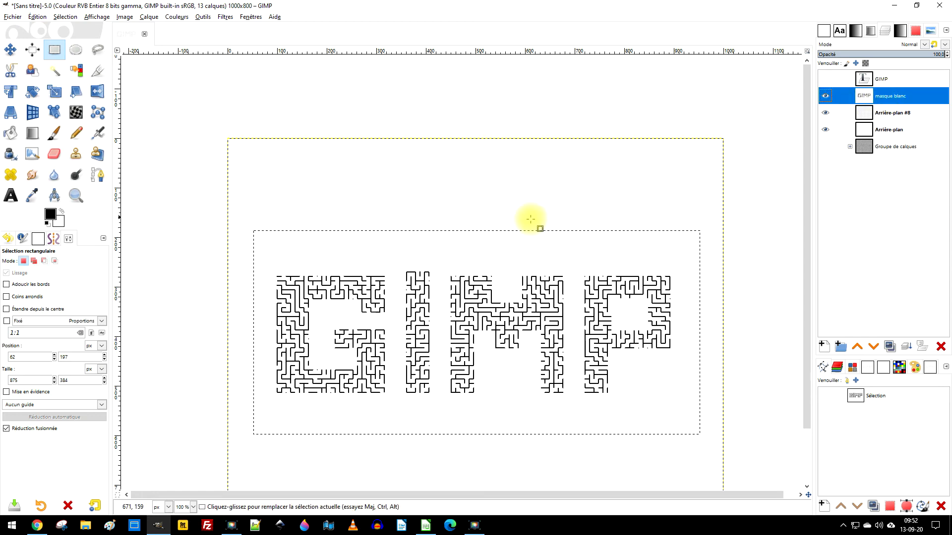
scroll(349, 307, "up", 2)
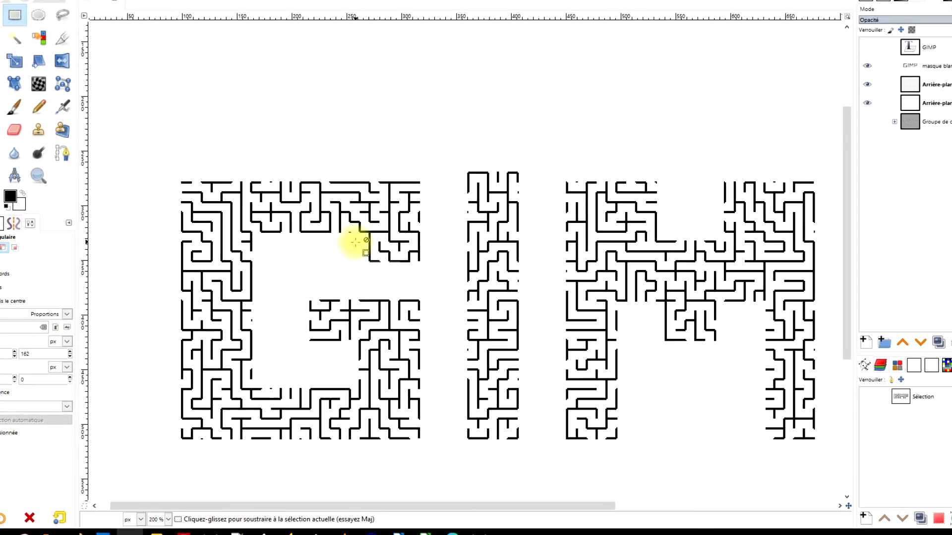
scroll(689, 288, "down", 2)
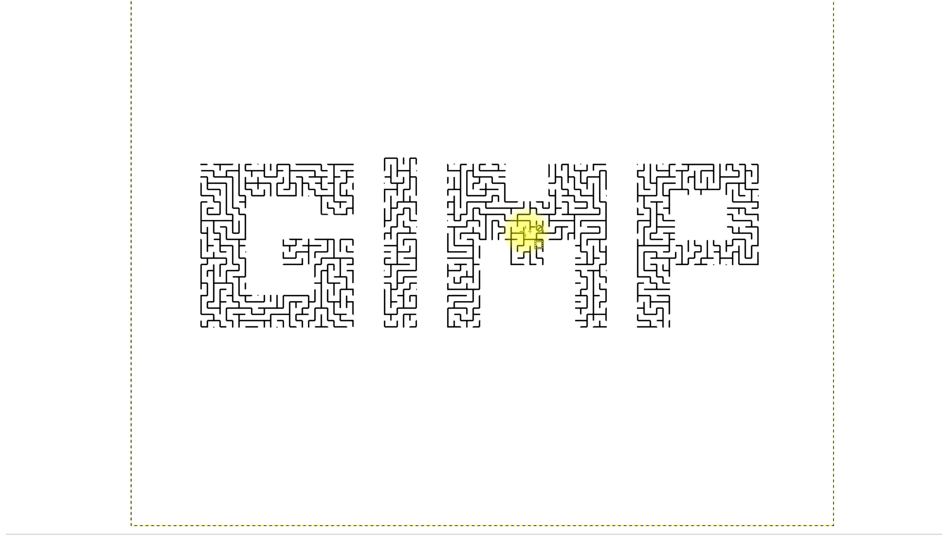
Select a rectangle around the lettering and subtract an inner rectangle of about 875 × 337 px to leave a frame-shaped selection
left_click_drag(168, 117, 810, 374)
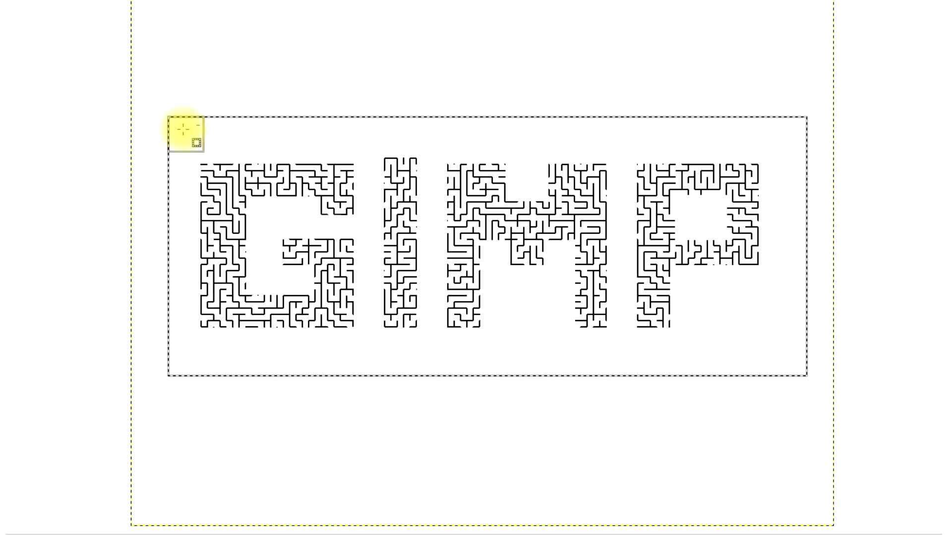
left_click_drag(181, 129, 793, 350)
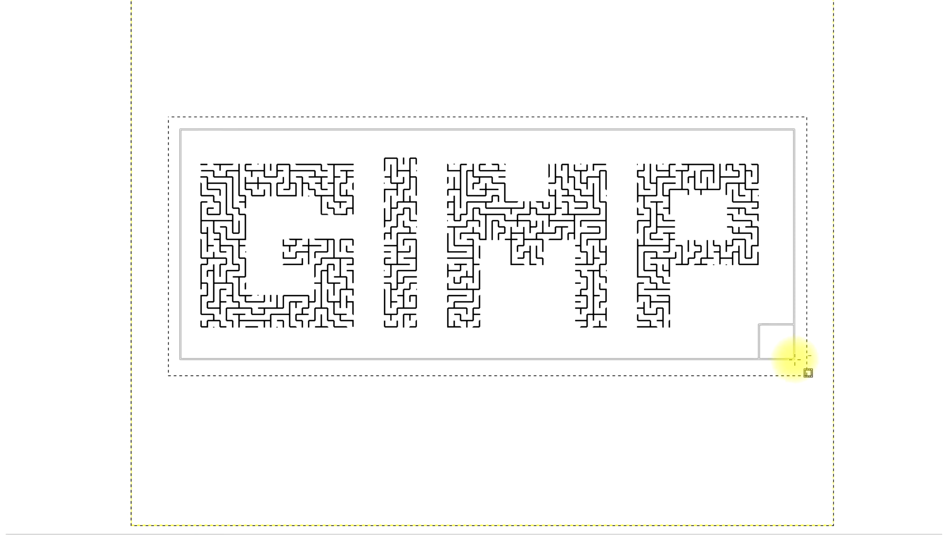
left_click_drag(772, 354, 794, 363)
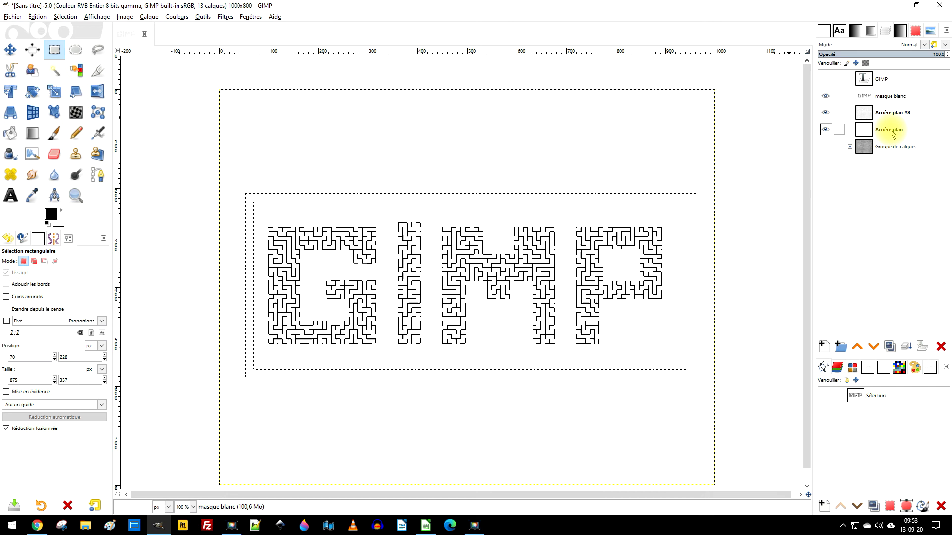
Activate the Arrière-plan #8 layer, hide masque blanc, and turn on the quick mask to see the frame over the maze
left_click(858, 110)
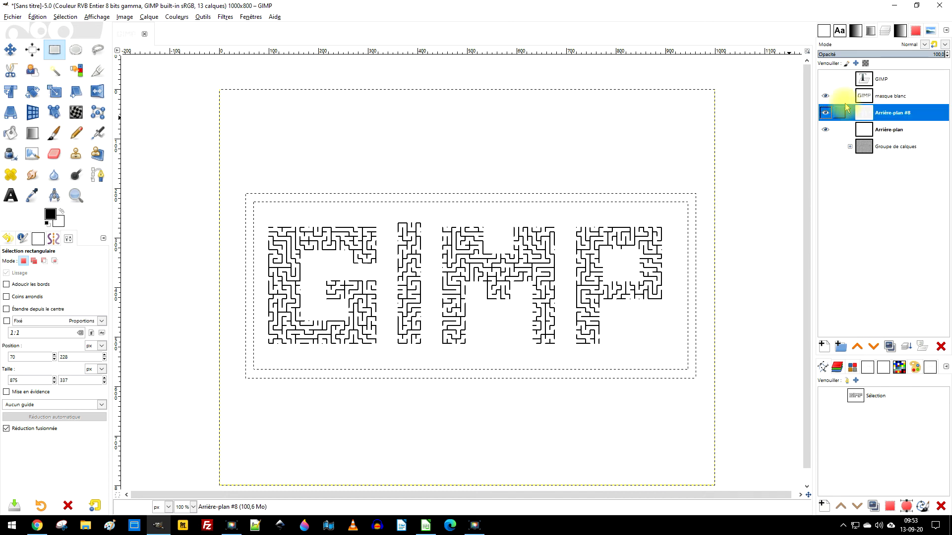
left_click(825, 96)
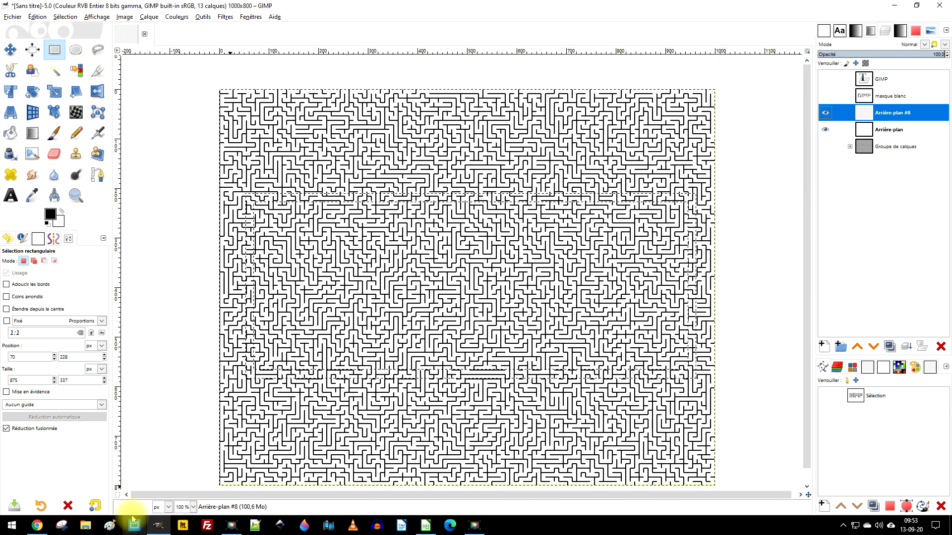
left_click(116, 495)
key("3")
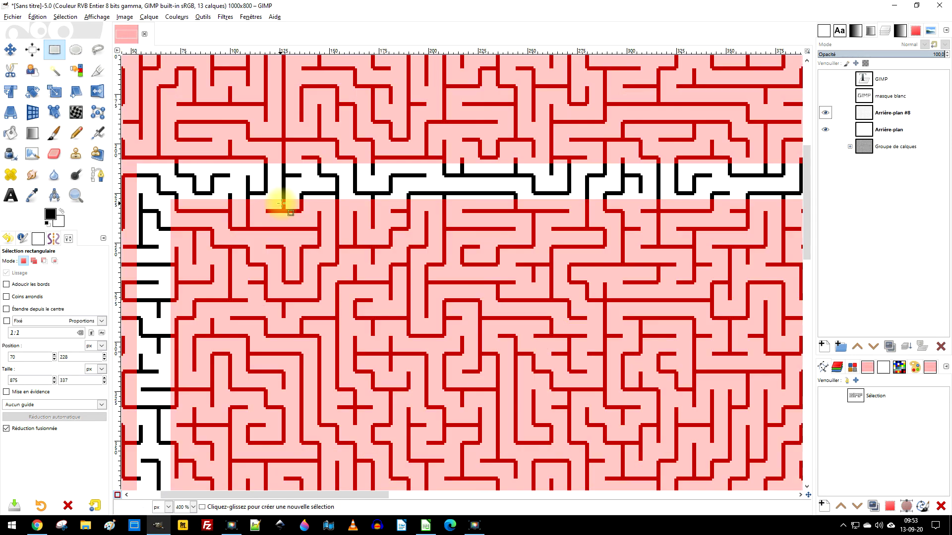
Draw a strip selection about 583 × 12 px along the frame's upper outer edge, starting at its upper-left corner
key("minus")
key("minus")
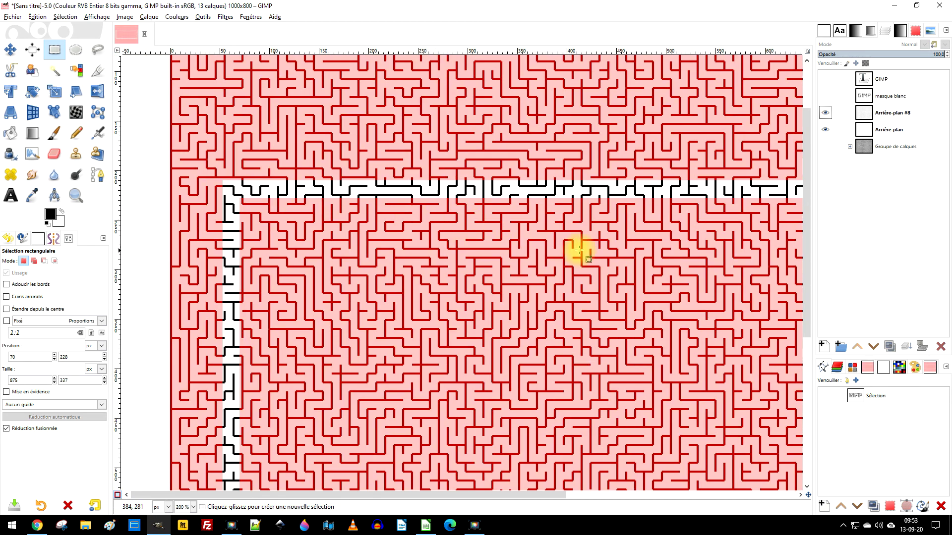
scroll(579, 251, "down", 3)
scroll(573, 270, "up", 2)
scroll(578, 265, "down", 3)
scroll(578, 266, "up", 2)
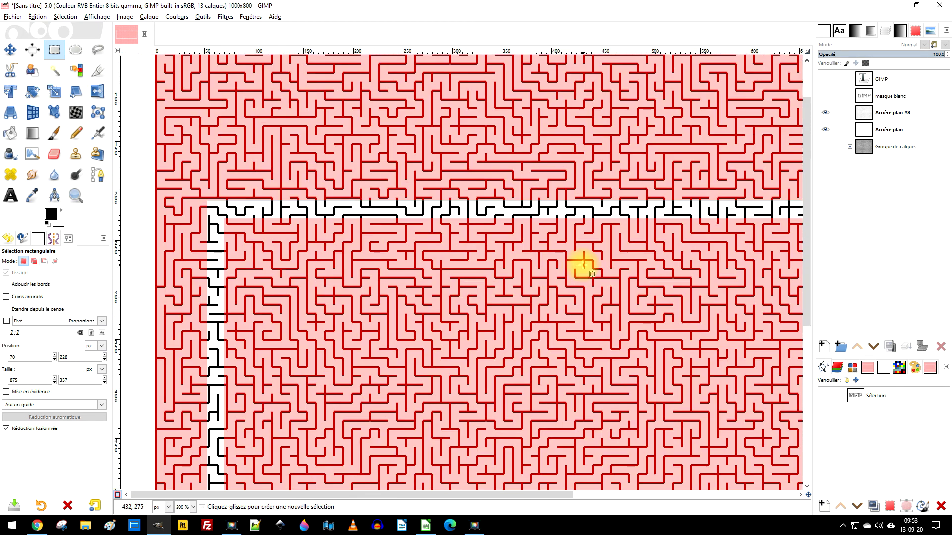
left_click_drag(584, 263, 492, 302)
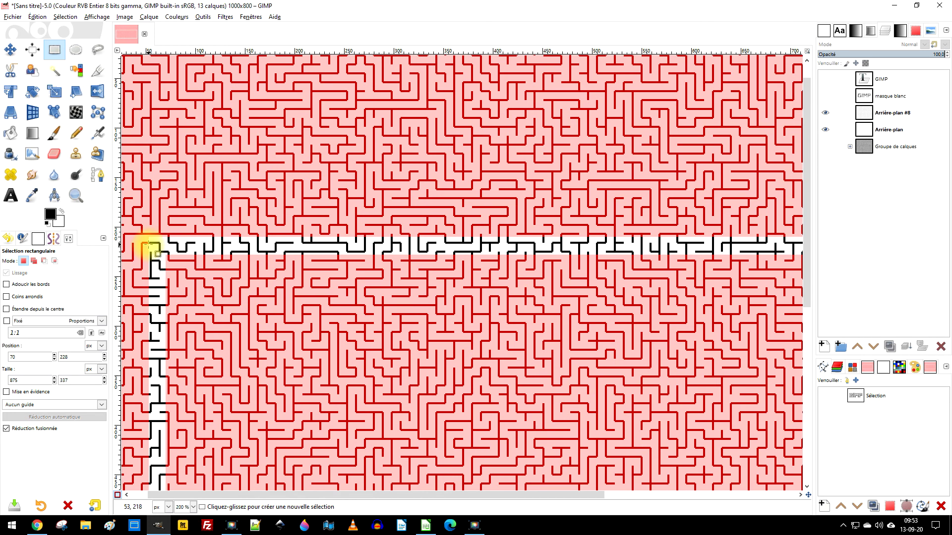
left_click_drag(150, 244, 172, 233)
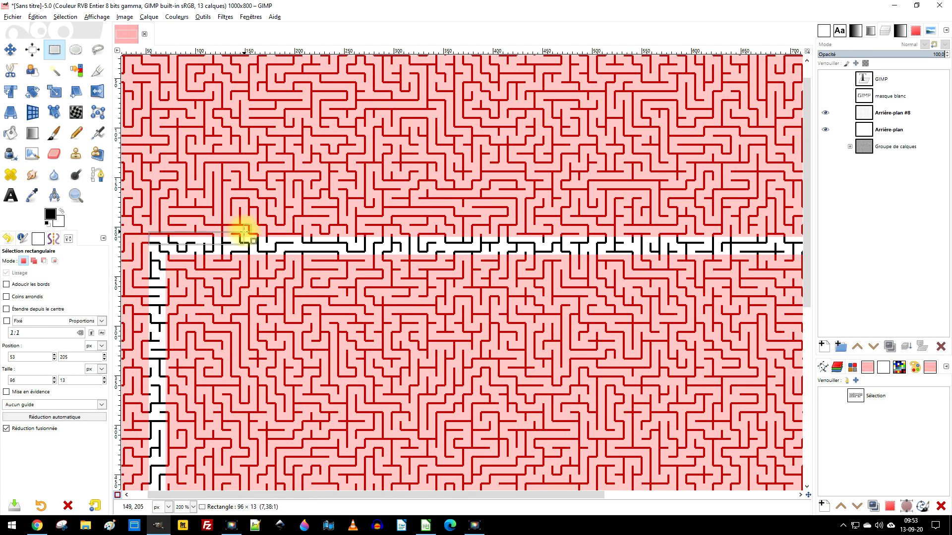
left_click_drag(247, 231, 727, 236)
left_click_drag(723, 270, 322, 318)
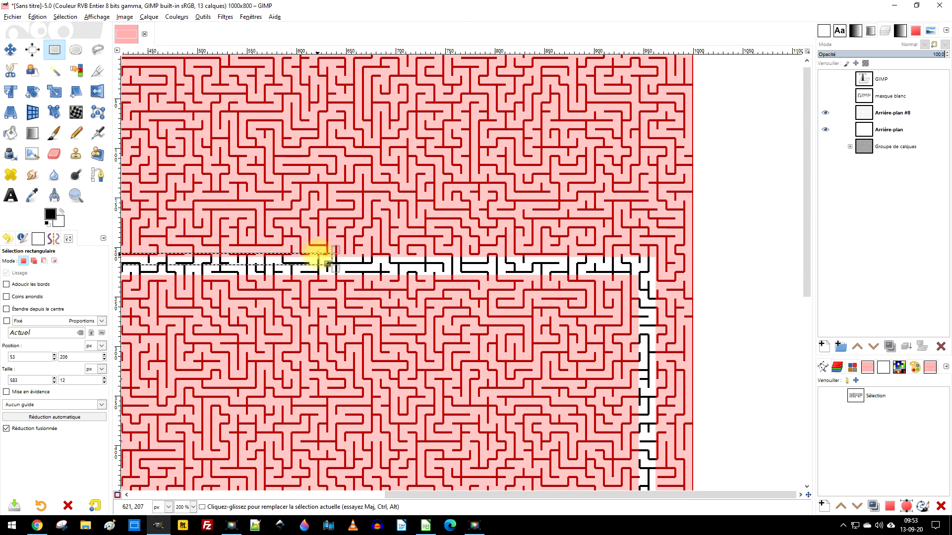
Extend the strip to the frame's right outer edge, 909 px wide, and fill it with white in the quick mask
left_click_drag(333, 258, 656, 256)
scroll(656, 256, "up", 5)
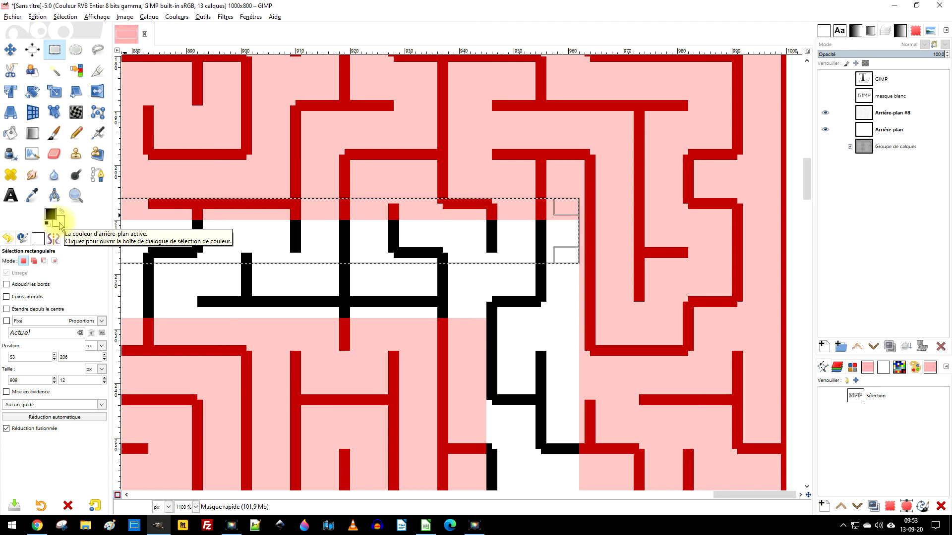
key("ctrl+.")
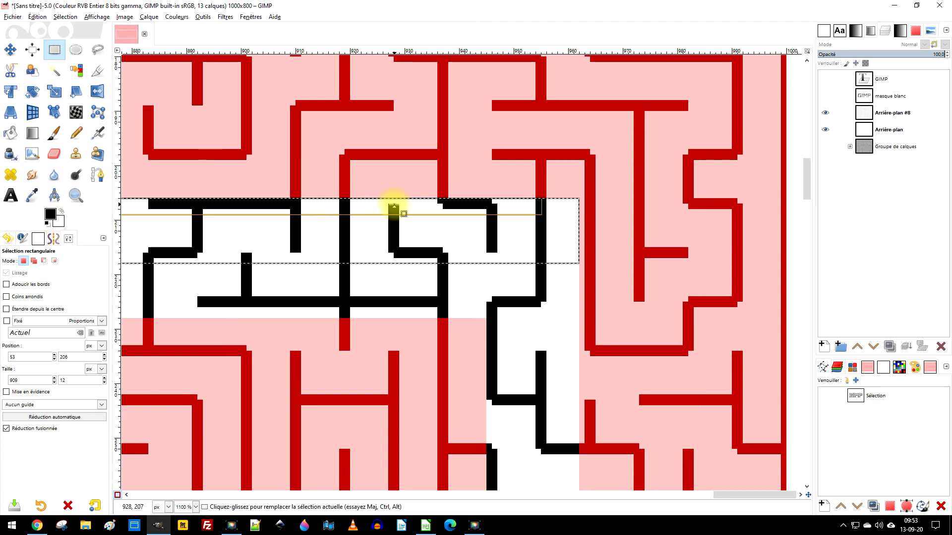
Reshape the strip selection to 892 × 8 px at position 53, 226, along the inner edge of the frame's upper bar
left_click_drag(364, 211, 342, 302)
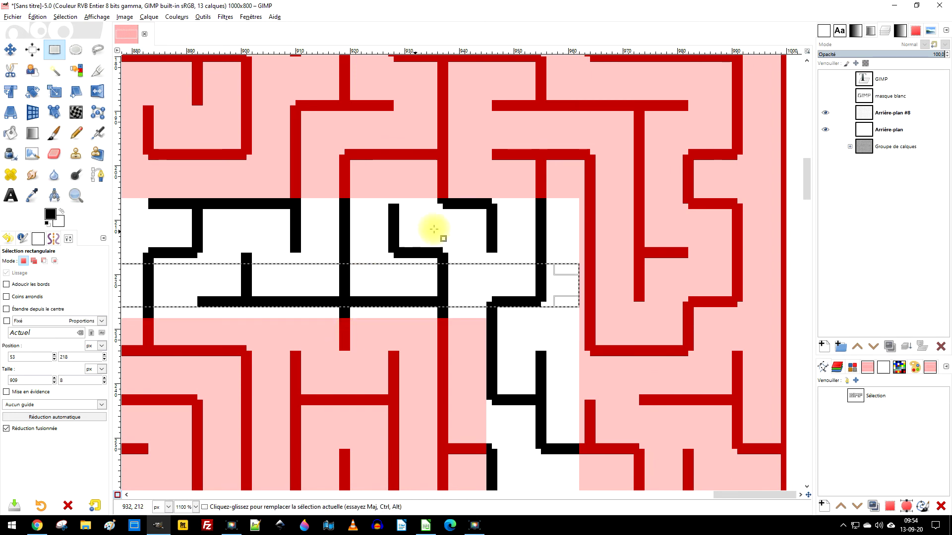
left_click_drag(412, 272, 402, 315)
left_click_drag(574, 330, 478, 329)
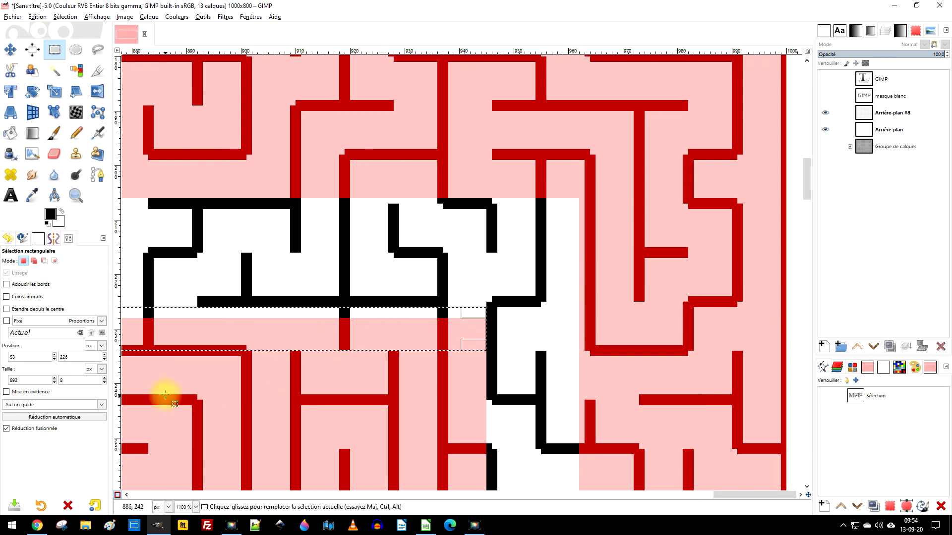
Shorten the strip selection at its starting end to 871 × 8 px at position 74, 226 and fill it with black in the quick mask
scroll(612, 361, "left", 10)
scroll(511, 370, "down", 1)
scroll(511, 369, "left", 15)
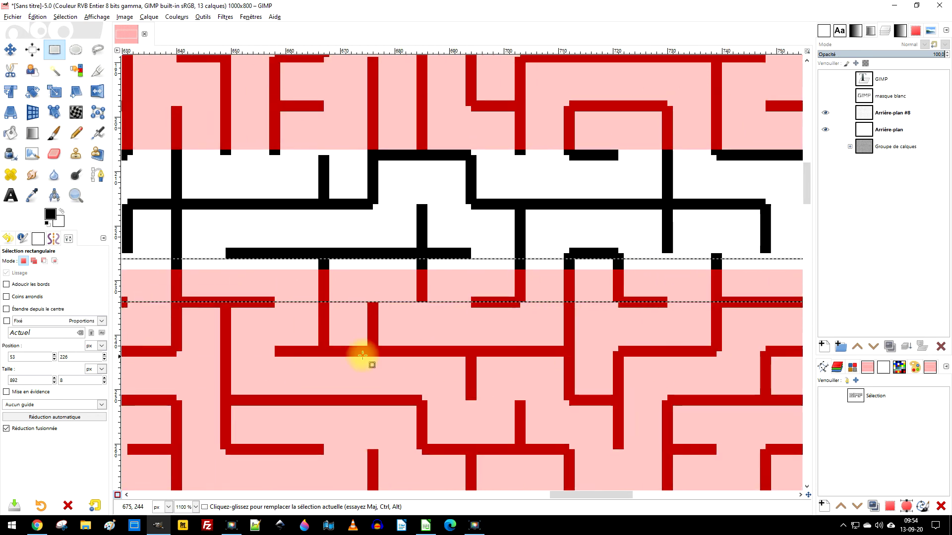
scroll(675, 361, "left", 12)
scroll(574, 340, "down", 1)
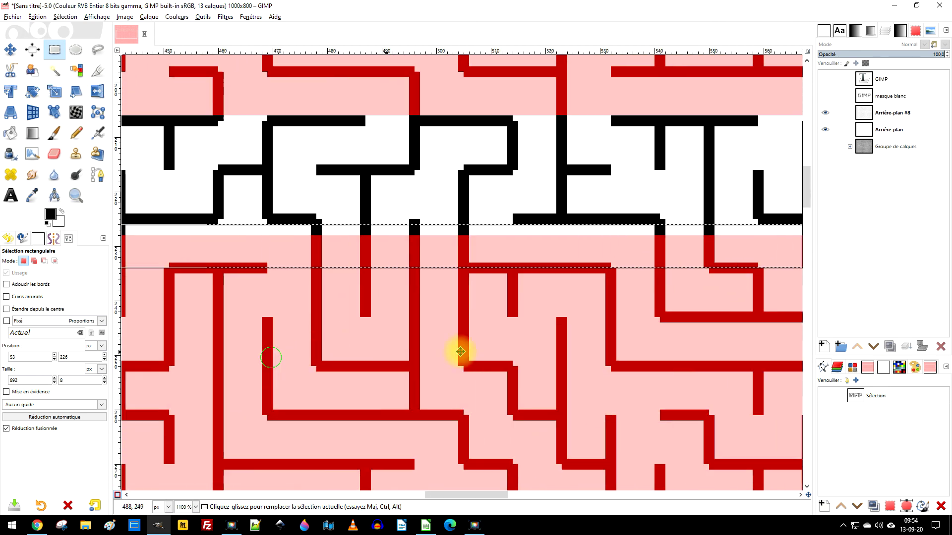
scroll(243, 335, "left", 15)
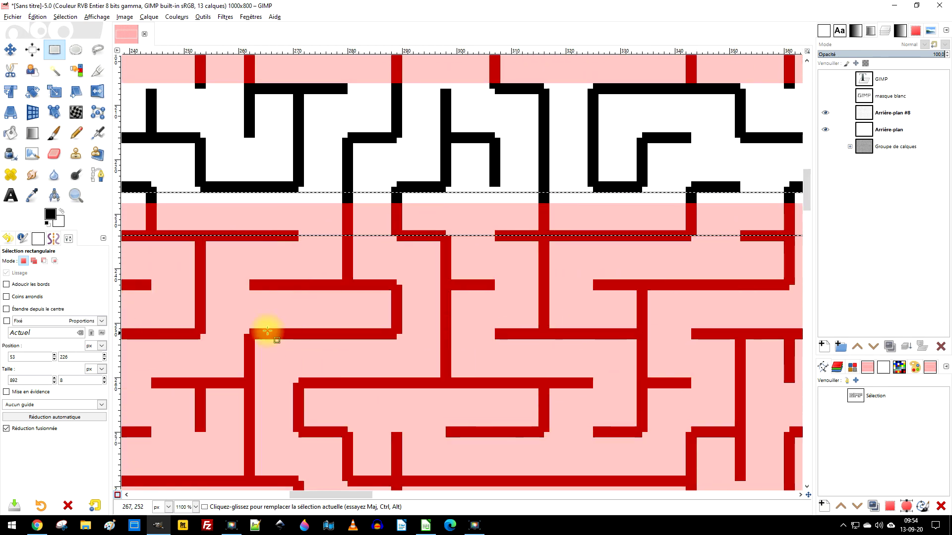
scroll(266, 329, "down", 1)
scroll(312, 312, "left", 5)
scroll(259, 308, "down", 1)
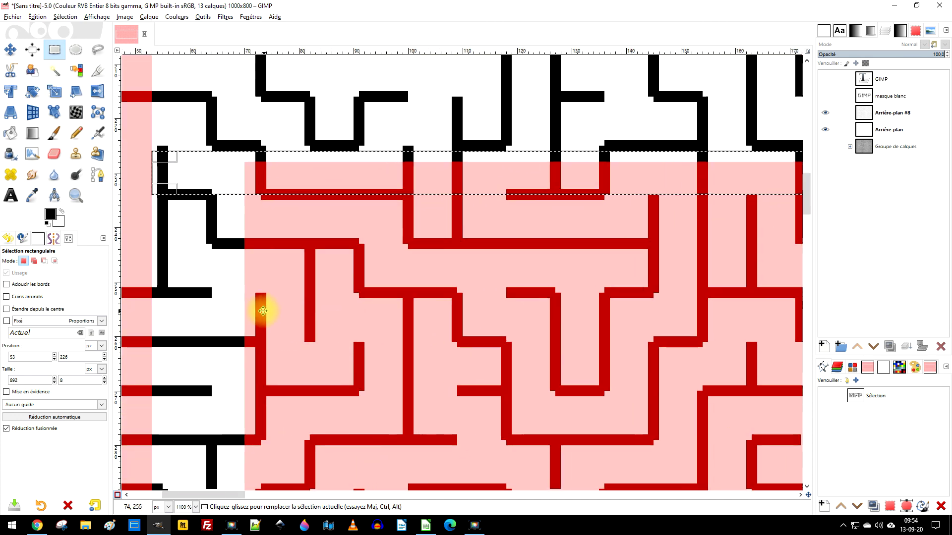
left_click_drag(165, 174, 271, 176)
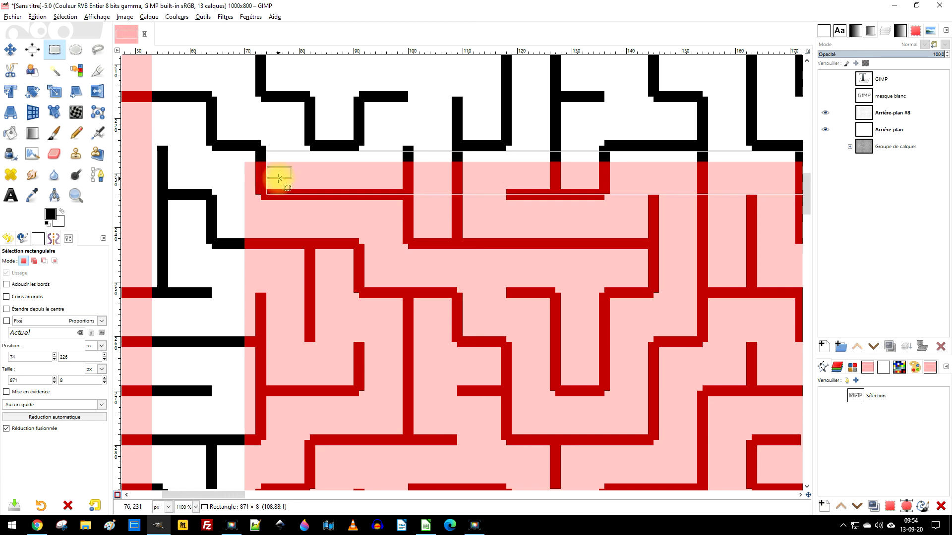
left_click_drag(52, 214, 354, 187)
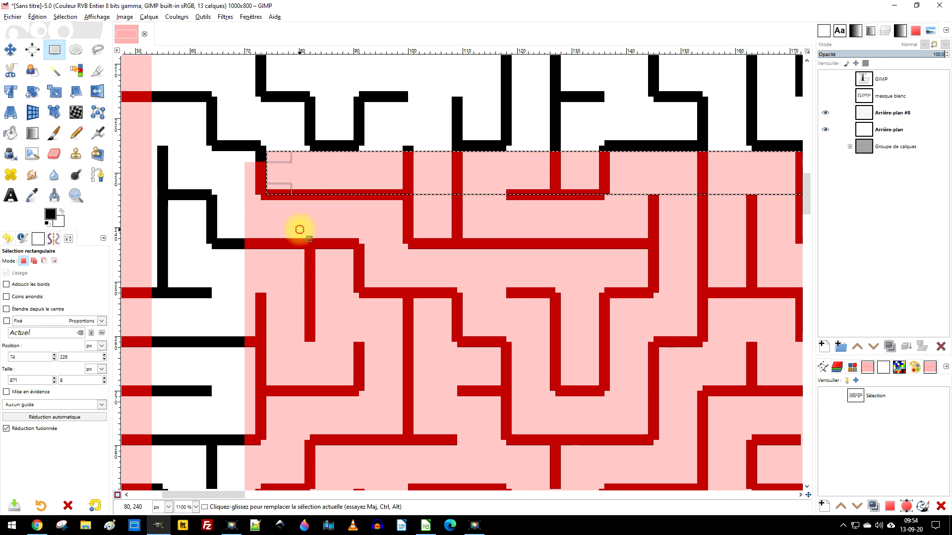
Select an 8 × 338 px strip at position 66, 228 along the inner edge of the frame's left bar and fill it with white
left_click_drag(223, 162, 265, 367)
scroll(265, 367, "down", 5)
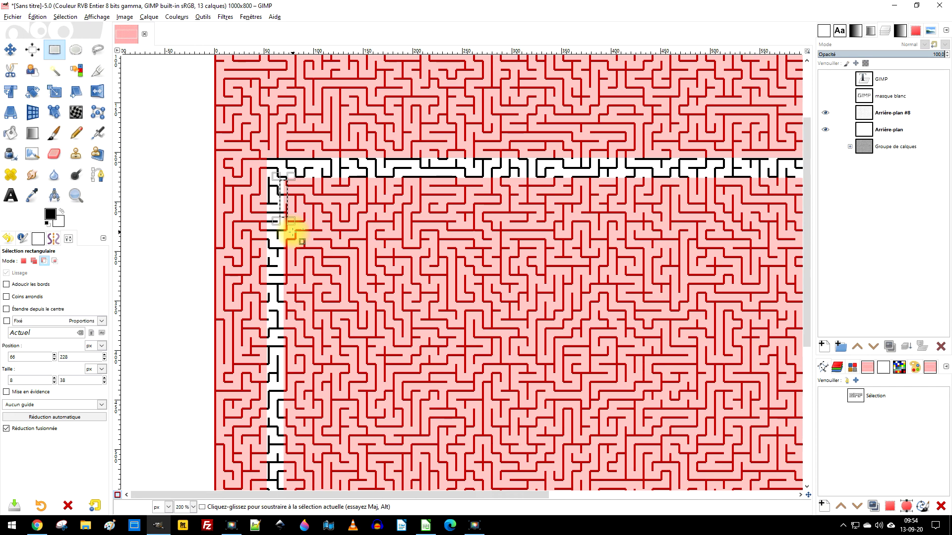
left_click_drag(292, 232, 287, 440)
scroll(347, 213, "up", 5)
scroll(364, 239, "down", 10)
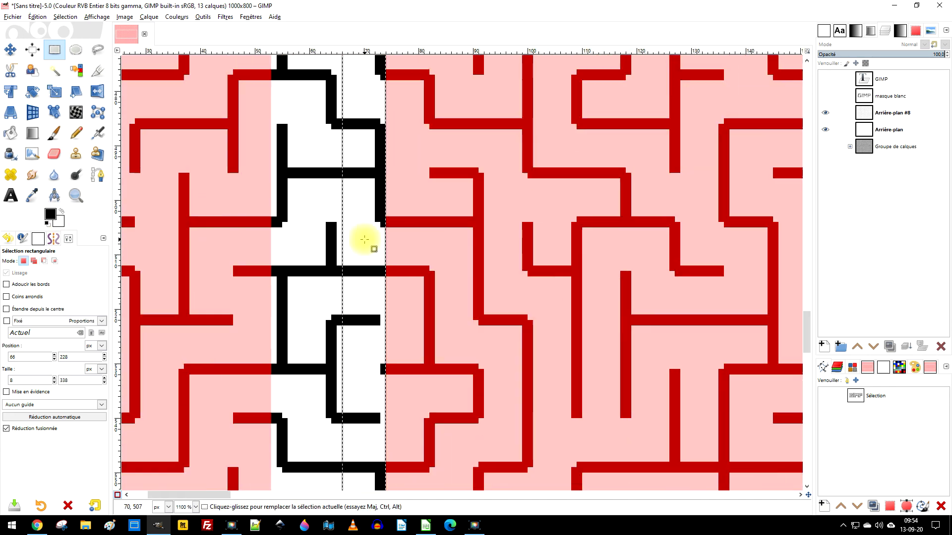
scroll(364, 240, "down", 4)
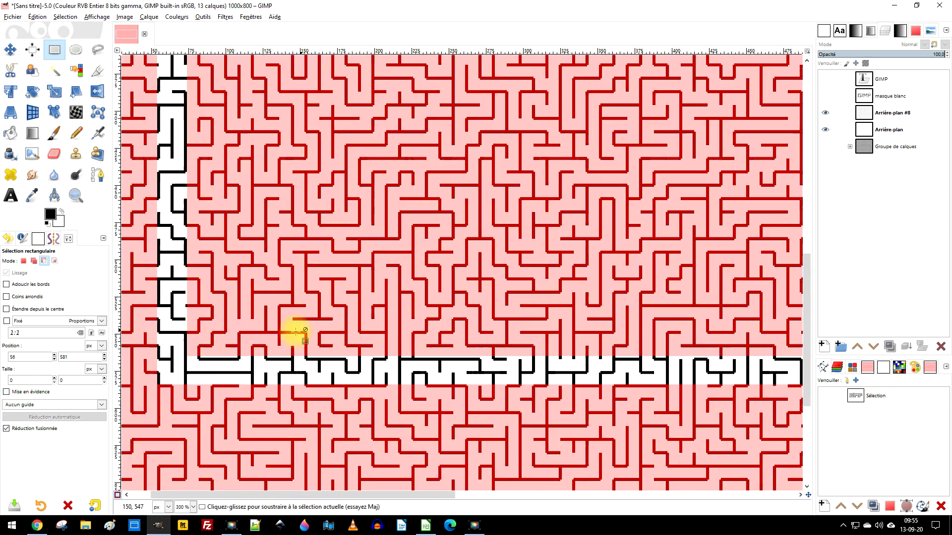
Select an 871 × 17 px strip at position 74, 549 along the inner edge of the frame's lower bar and fill it with black
left_click_drag(160, 342, 773, 365)
scroll(684, 357, "right", 5)
left_click_drag(359, 346, 765, 351)
scroll(784, 359, "up", 4)
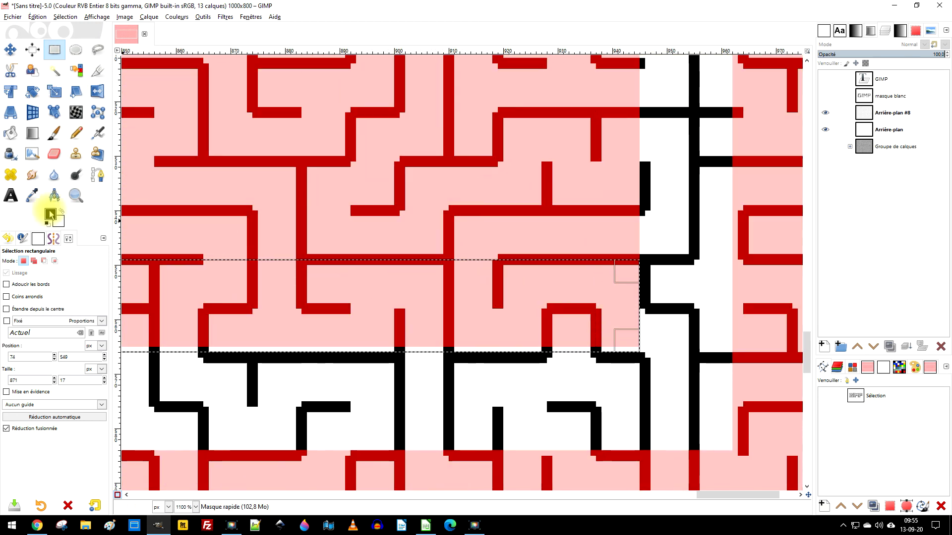
left_click_drag(50, 214, 446, 308)
Select a strip about 12 px high from position 54, 574 along the outer edge of the frame's lower bar and fill it with white
scroll(446, 307, "down", 6)
scroll(436, 293, "up", 3)
mouse_move(154, 248)
left_mouse_down()
mouse_move(386, 273)
mouse_move(564, 270)
left_mouse_up()
scroll(564, 270, "down", 2)
left_click_drag(140, 284, 416, 329)
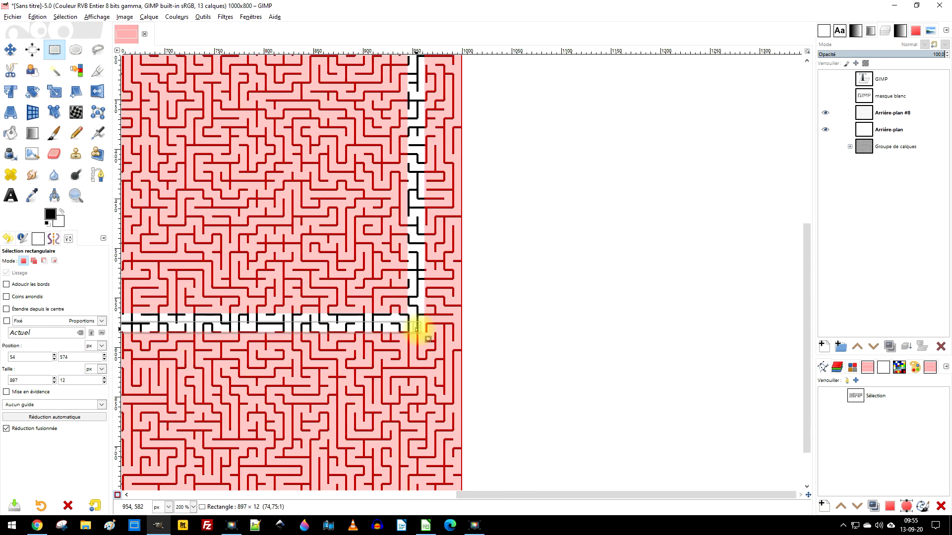
scroll(420, 329, "up", 4)
left_click_drag(367, 369, 422, 373)
left_click_drag(60, 222, 372, 349)
Select a narrow vertical strip along the frame's right bar, fit it to the maze walls, and fill it with white in the quick mask
left_click_drag(424, 377, 384, 343)
scroll(421, 342, "down", 3)
mouse_move(435, 342)
left_mouse_down()
mouse_move(439, 149)
mouse_move(444, 219)
mouse_move(455, 202)
left_mouse_up()
scroll(456, 201, "up", 5)
left_click_drag(349, 200, 350, 254)
left_click_drag(59, 222, 545, 124)
scroll(565, 100, "down", 7)
key("1")
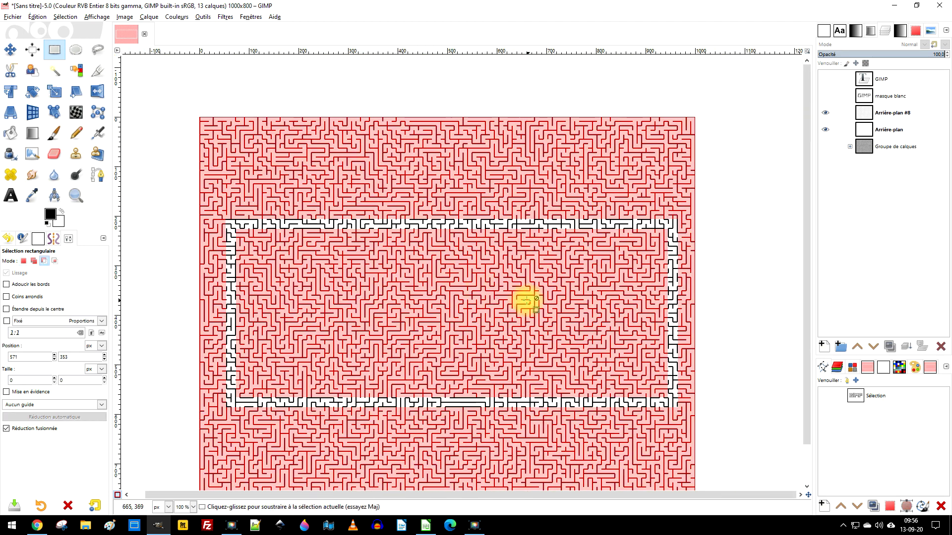
Turn off the quick mask and save the resulting frame selection to a channel
left_click(66, 16)
left_click(118, 495)
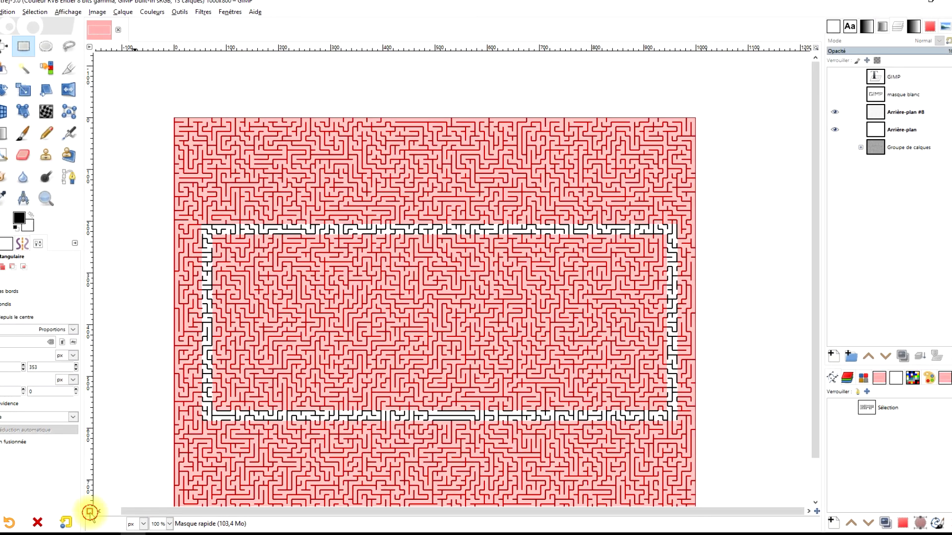
left_click(90, 512)
left_click(35, 12)
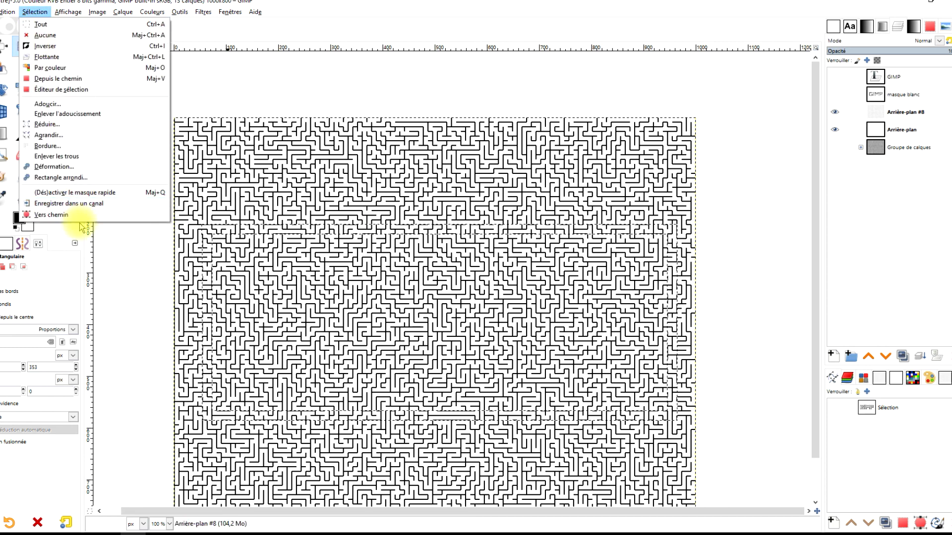
left_click(87, 215)
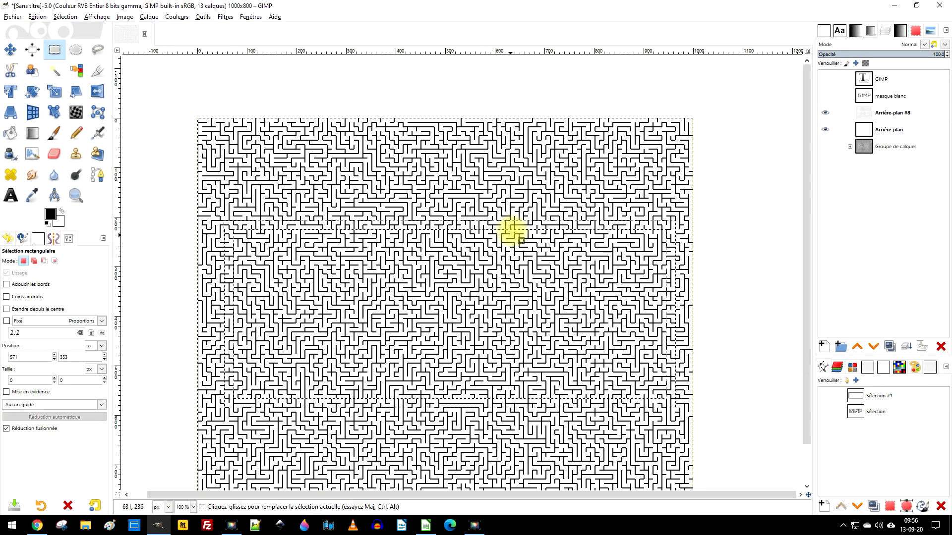
Show and activate the masque blanc layer, and delete the frame-shaped selected area from it
left_click_drag(858, 111, 826, 100)
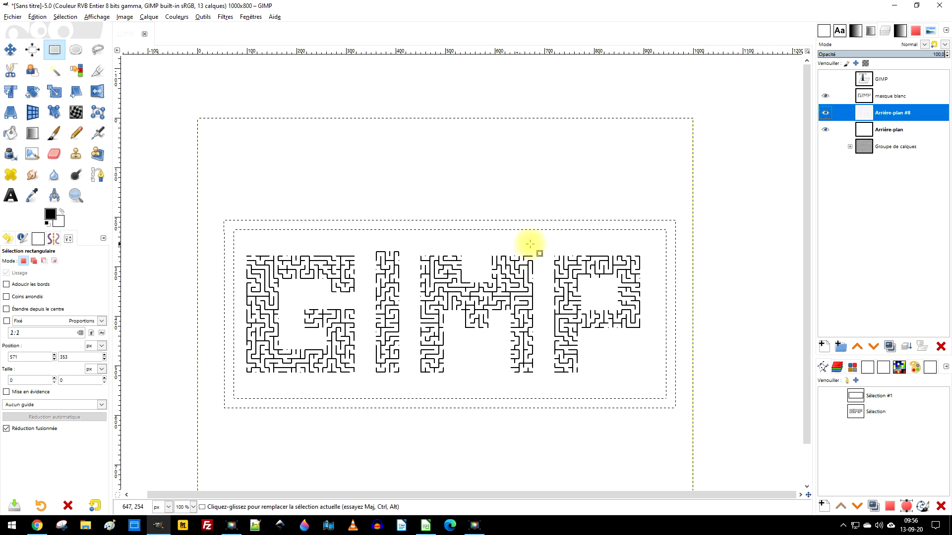
left_click(907, 98)
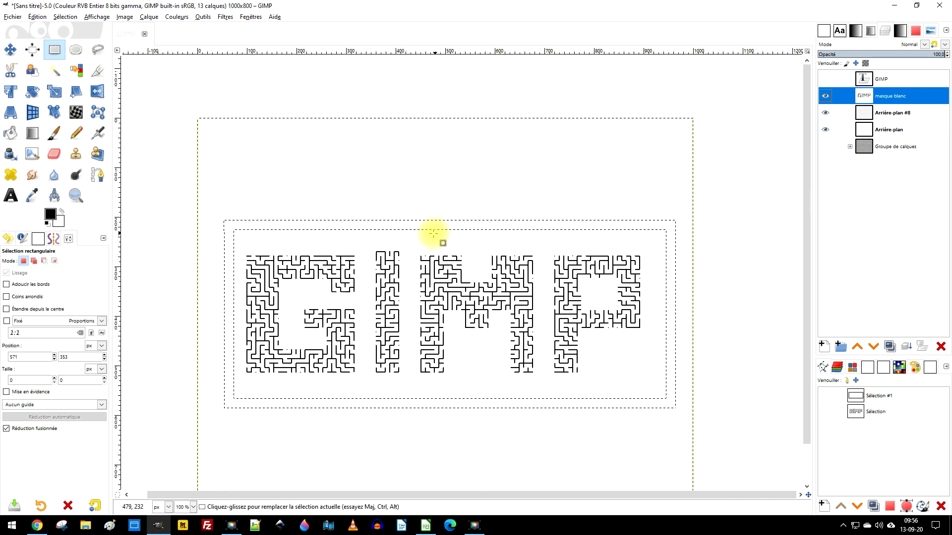
key("Delete")
scroll(568, 233, "up", 1)
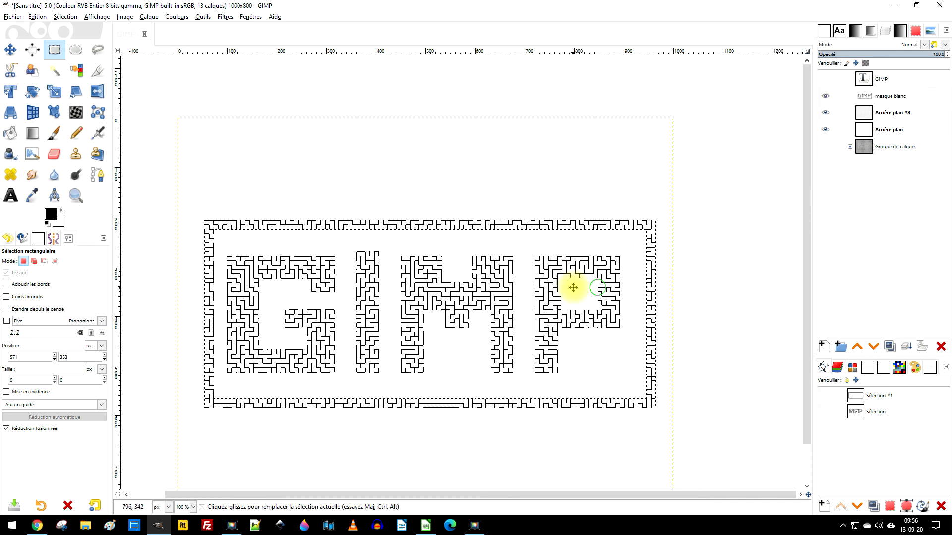
scroll(563, 287, "down", 1)
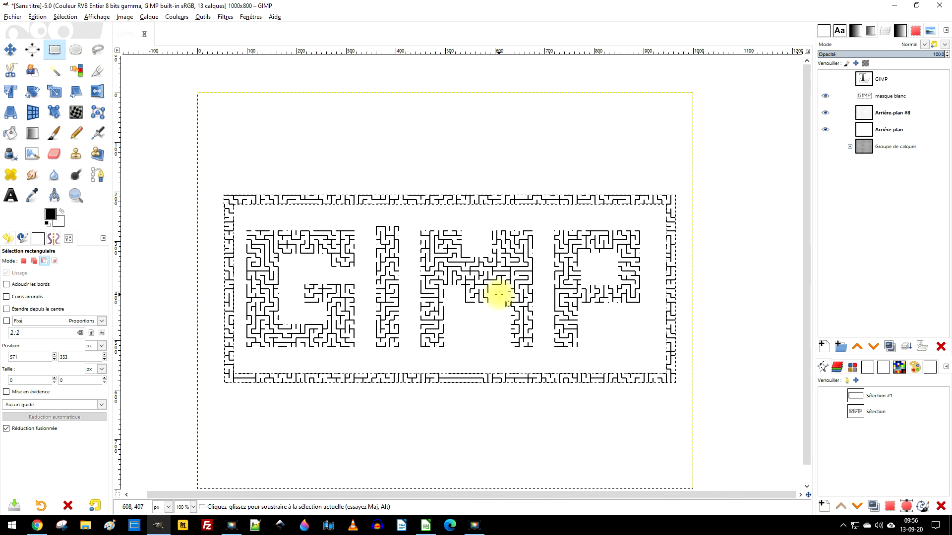
Remove the frame selection from the image
left_click_drag(516, 297, 529, 279)
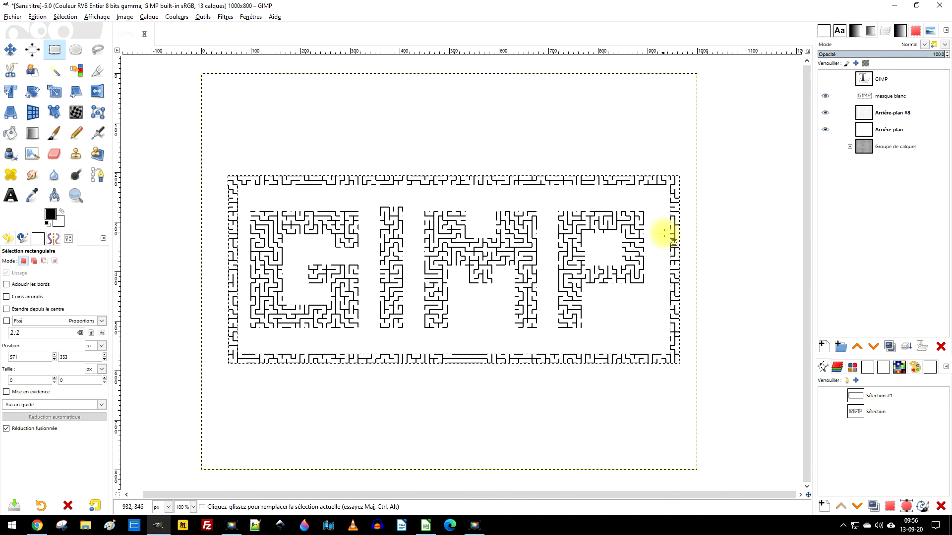
left_click(481, 400)
left_click_drag(613, 220, 612, 230)
scroll(585, 220, "up", 1)
scroll(585, 219, "down", 1)
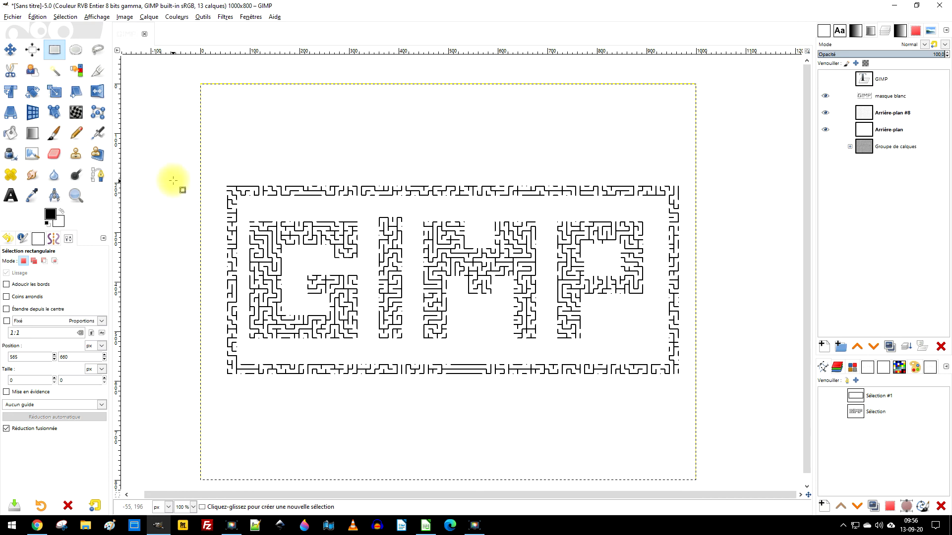
Draw a crop rectangle about 951 × 413 px around the maze frame, starting at position 35, 193
left_click(98, 71)
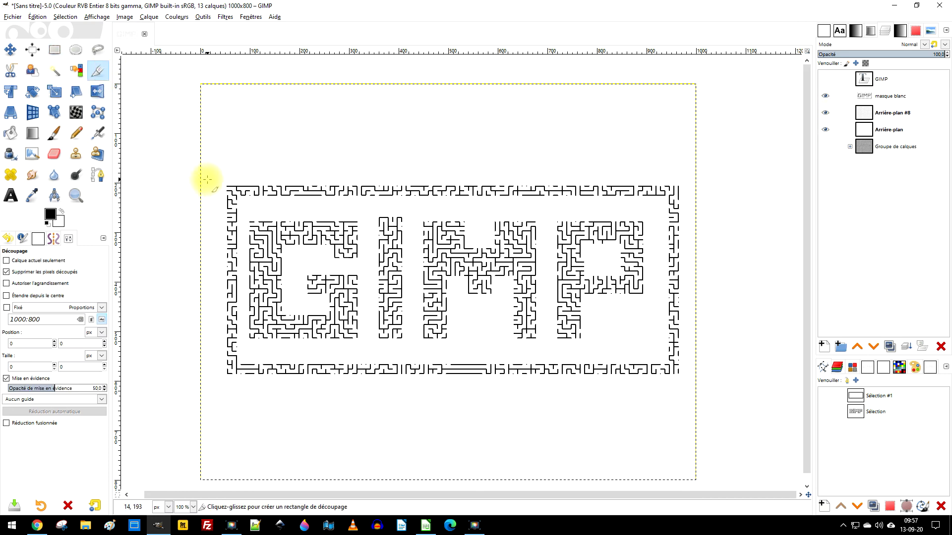
left_click_drag(221, 182, 694, 385)
left_click_drag(235, 197, 231, 194)
mouse_move(691, 263)
left_mouse_down()
mouse_move(674, 266)
mouse_move(681, 258)
left_mouse_up()
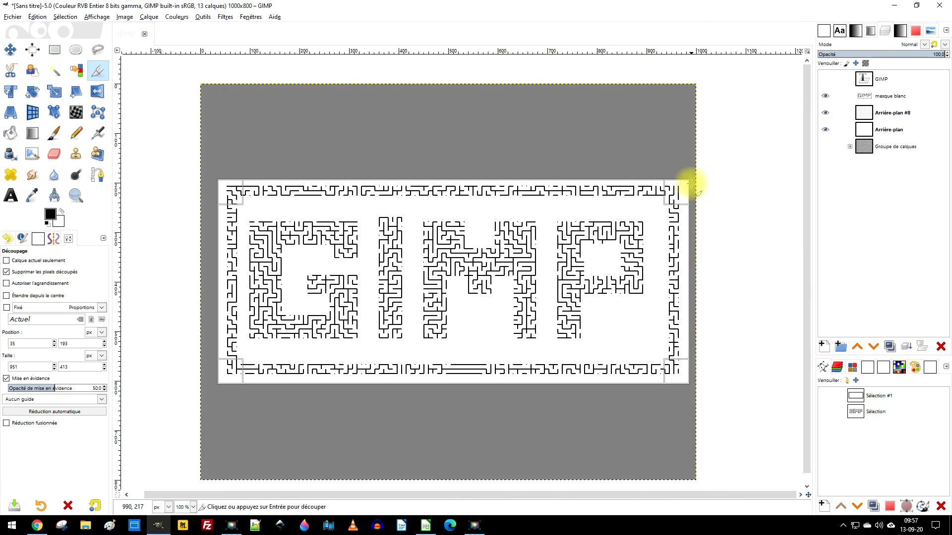
Extend the crop rectangle above and below the frame to 951 × 471 px at position 35, 170, and crop the image
left_click_drag(456, 191, 458, 190)
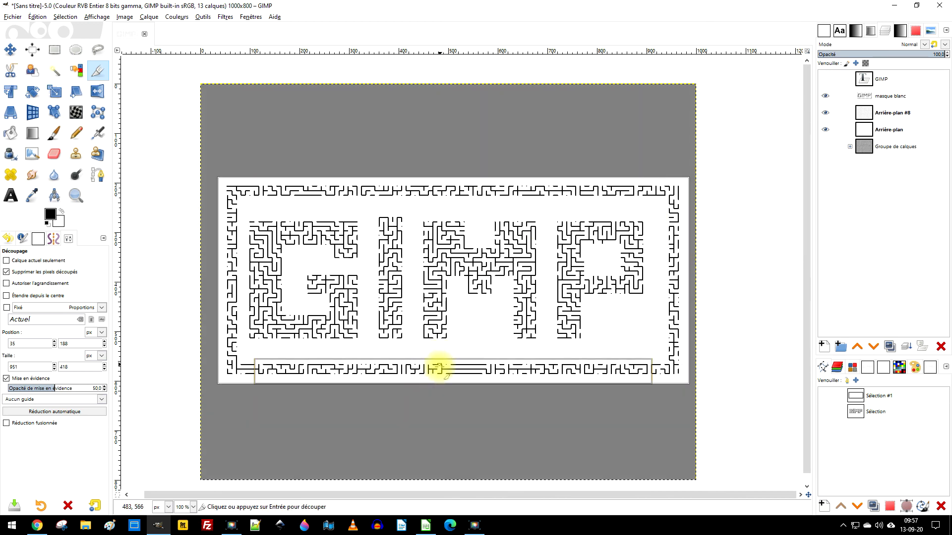
left_click_drag(439, 374, 440, 392)
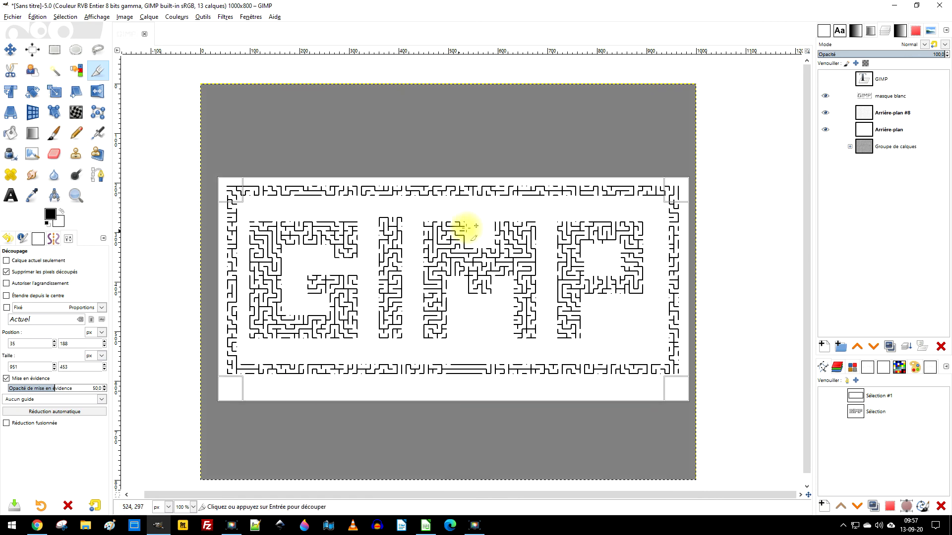
left_click_drag(476, 193, 477, 185)
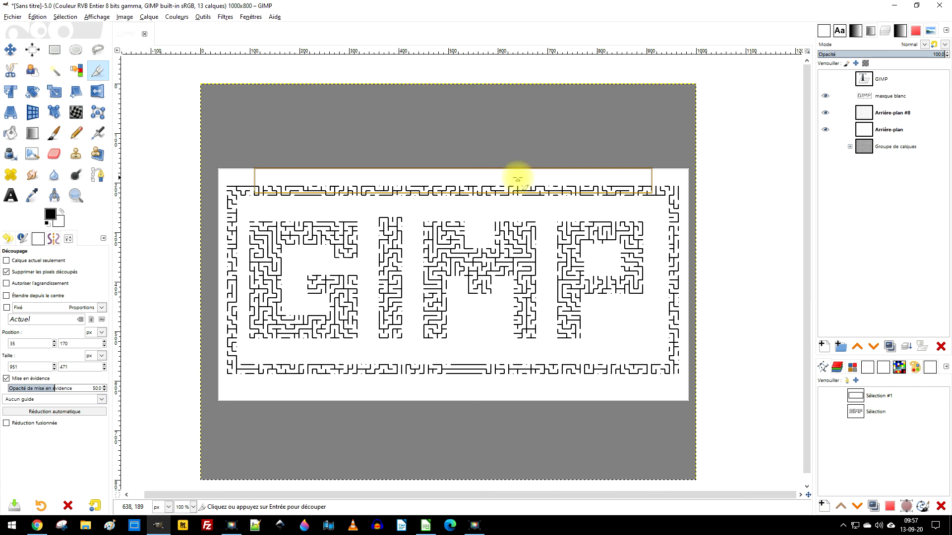
left_click(461, 259)
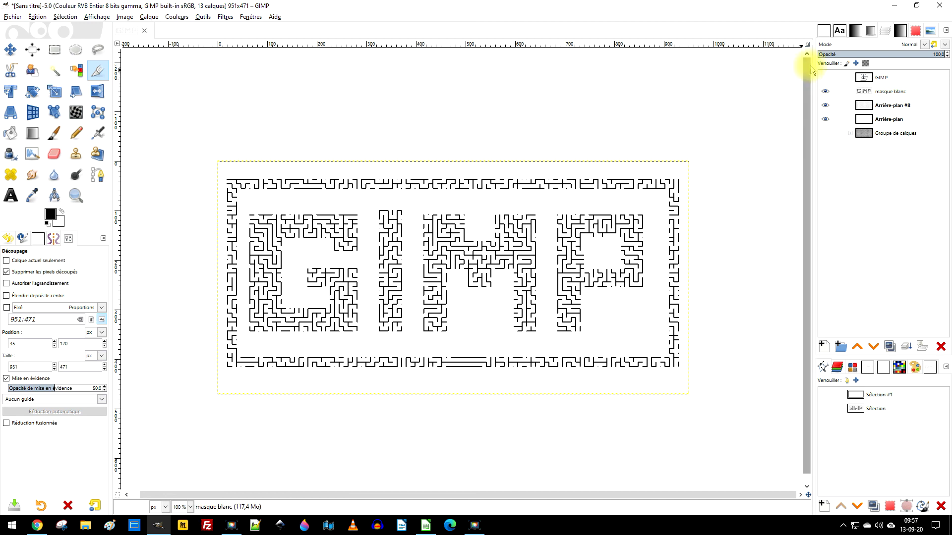
left_click(807, 44)
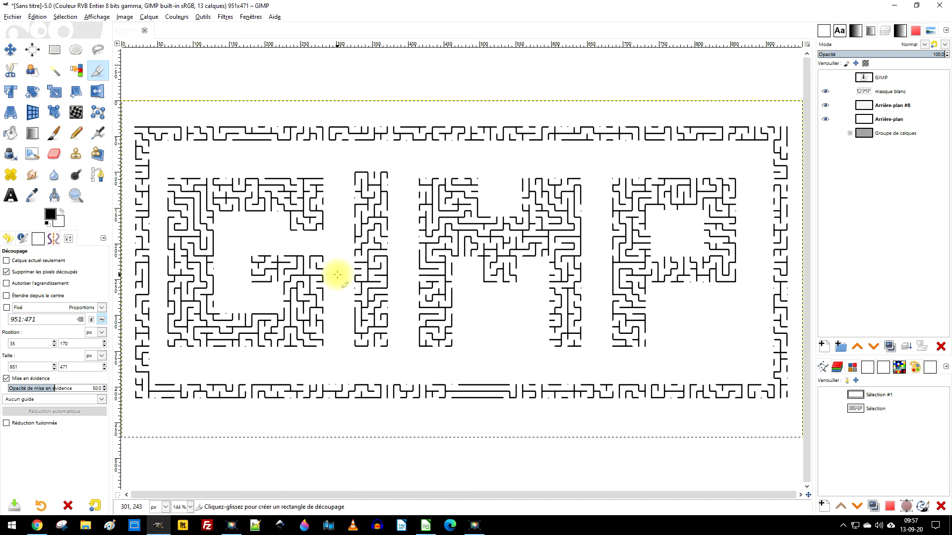
key("minus")
key("minus")
left_click(78, 194)
left_click_drag(171, 161, 505, 340)
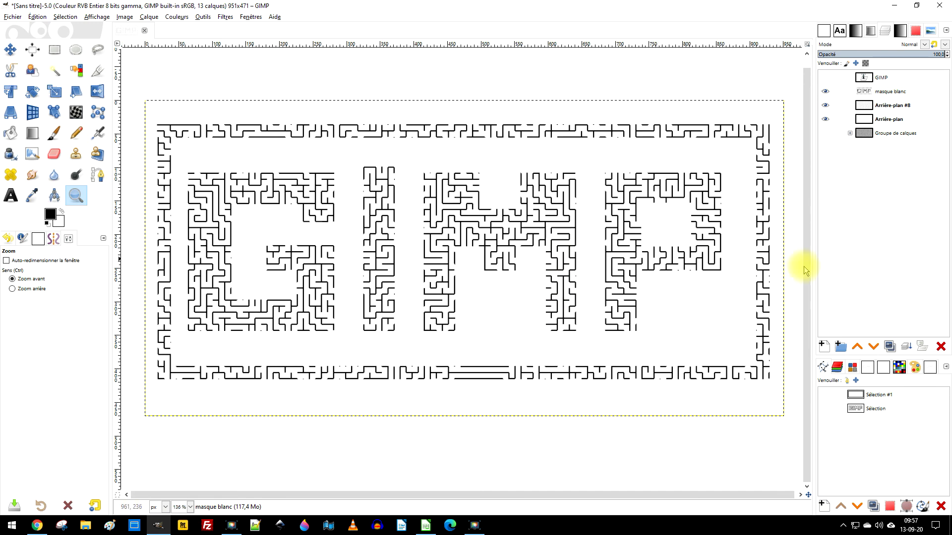